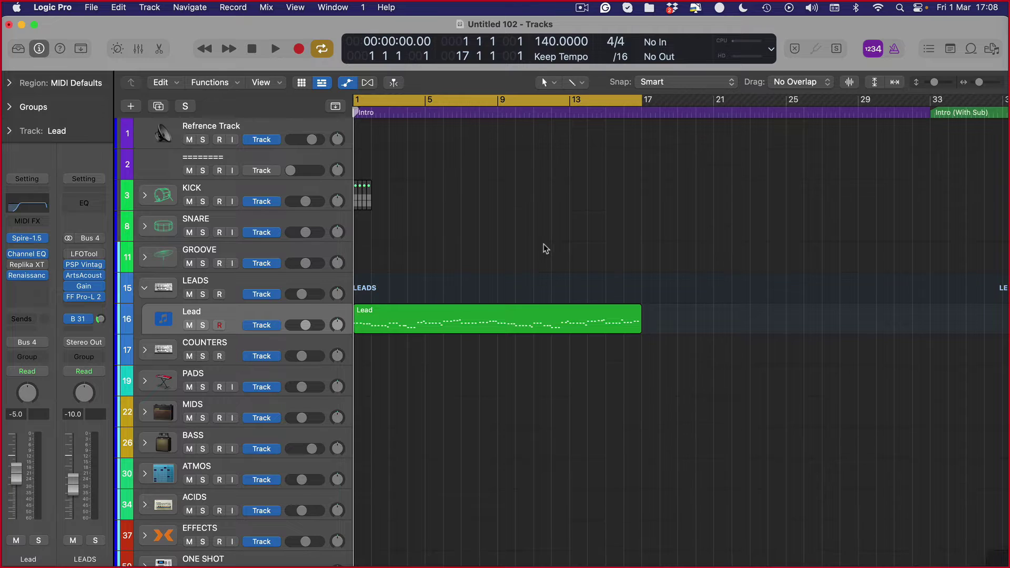
# Step: Search all project browser files for "tears of ly"
pyautogui.scroll(-2, 295, 315)
pyautogui.hscroll(-1, 294, 268)
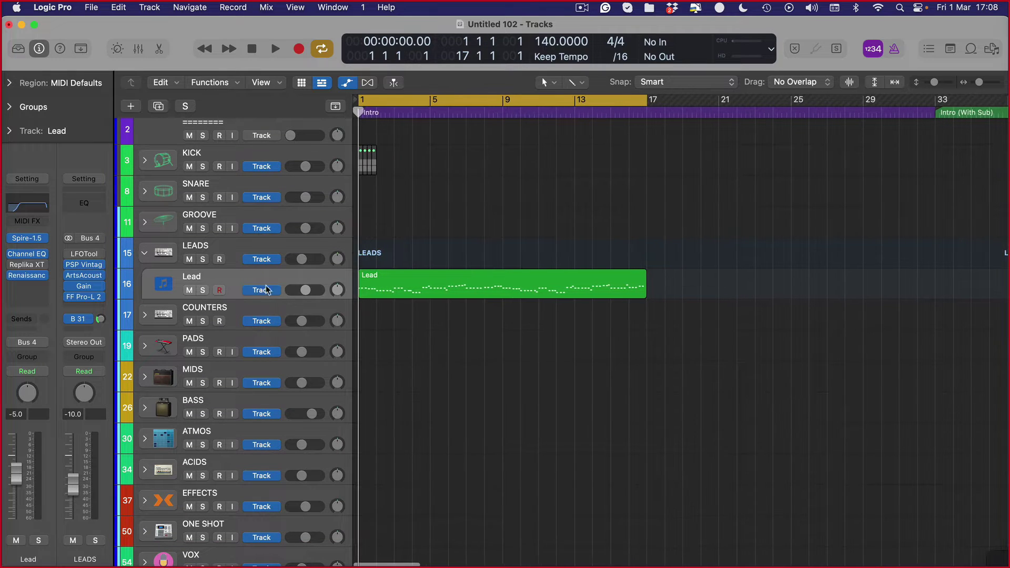
pyautogui.scroll(-1, 237, 284)
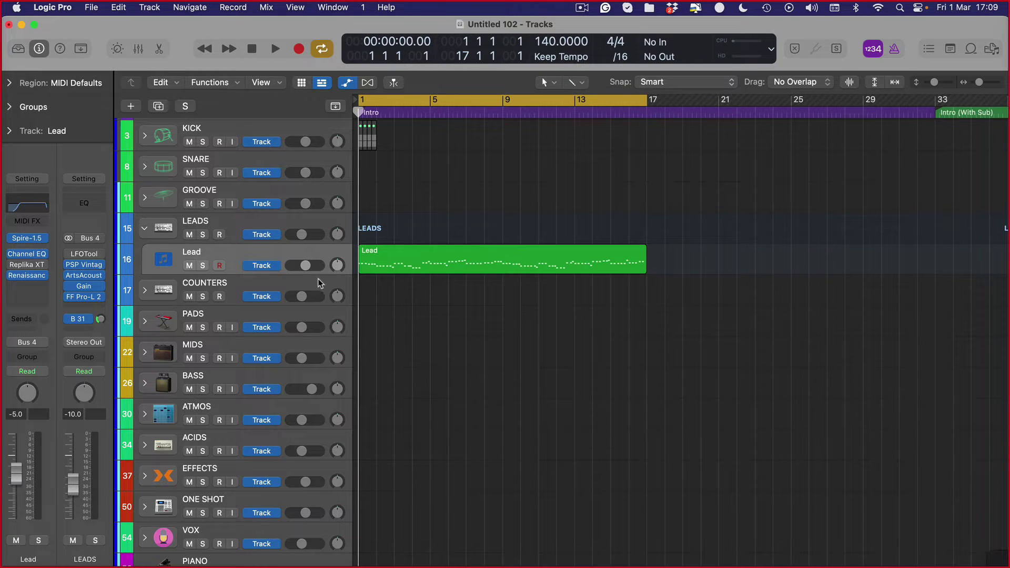
pyautogui.press('f')
pyautogui.click(826, 169)
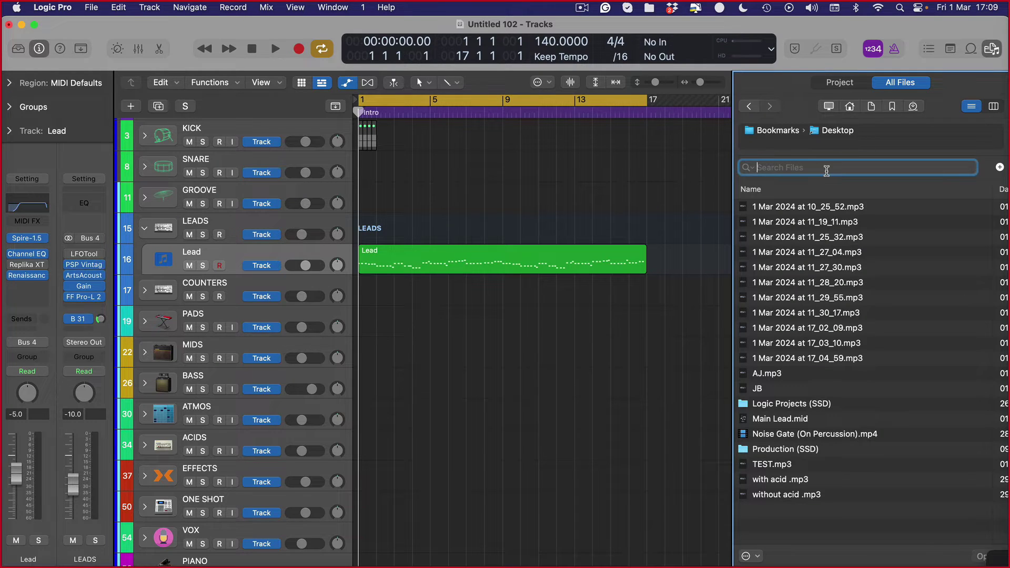
pyautogui.write('tears of ly')
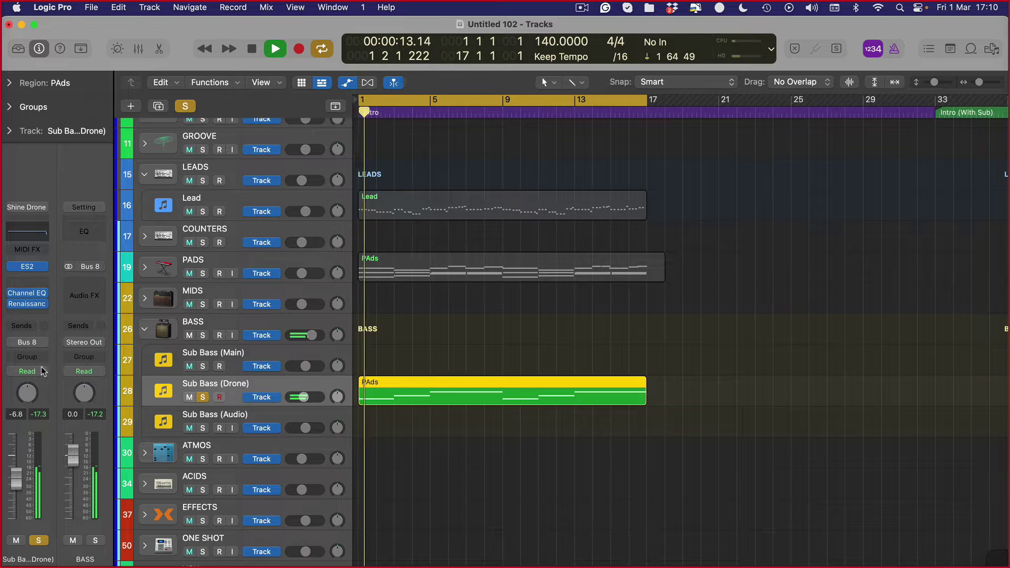
# Step: Lower the Renaissance Axx threshold slightly on the Sub Bass (Drone) track while it plays, and close the plug-in
pyautogui.press('space')
pyautogui.press('space')
pyautogui.click(30, 304)
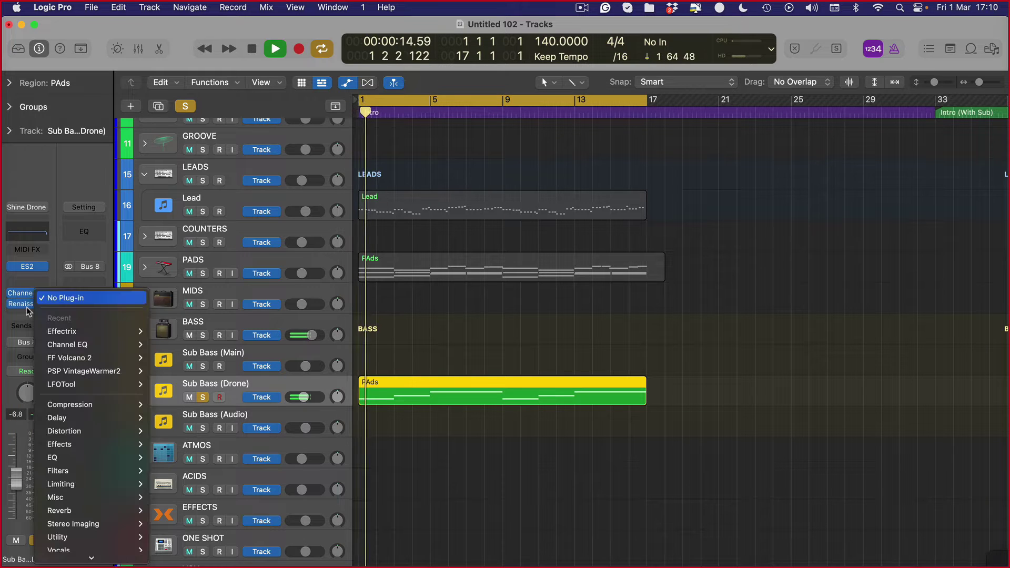
pyautogui.click(29, 304)
pyautogui.click(23, 304)
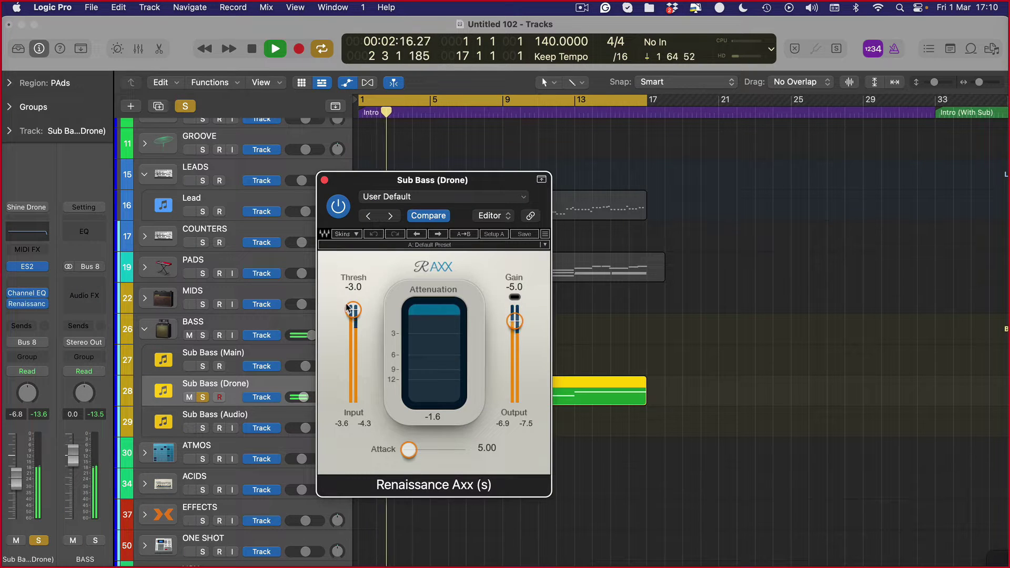
pyautogui.moveTo(354, 310); pyautogui.dragTo(354, 315)
pyautogui.press('super+w')
# Step: Set the Sub Bass (Drone) track volume to -8.0 dB, listen from the start and stop playback
pyautogui.moveTo(17, 478); pyautogui.dragTo(16, 480)
pyautogui.press('Return')
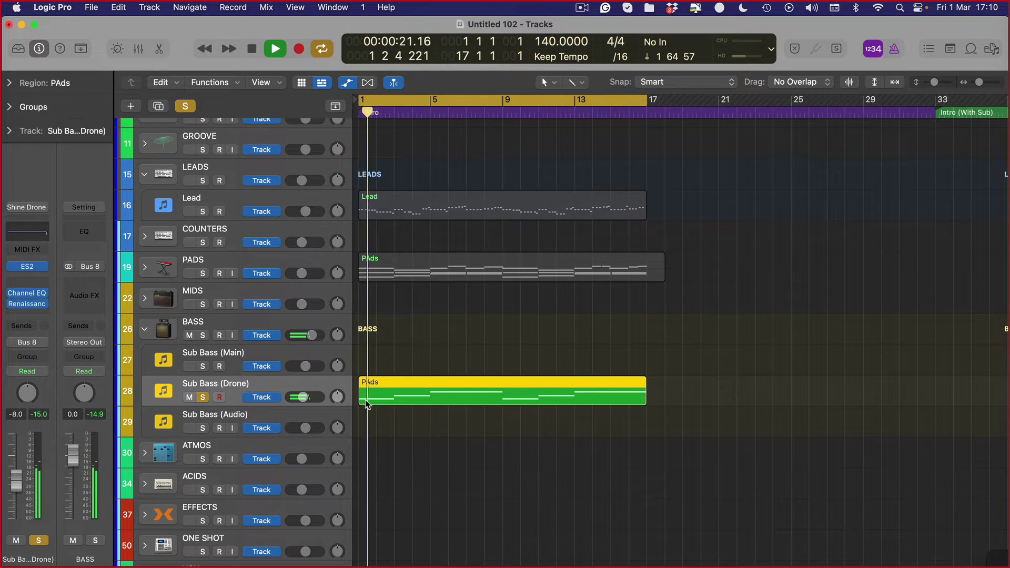
pyautogui.press('space')
pyautogui.click(390, 344)
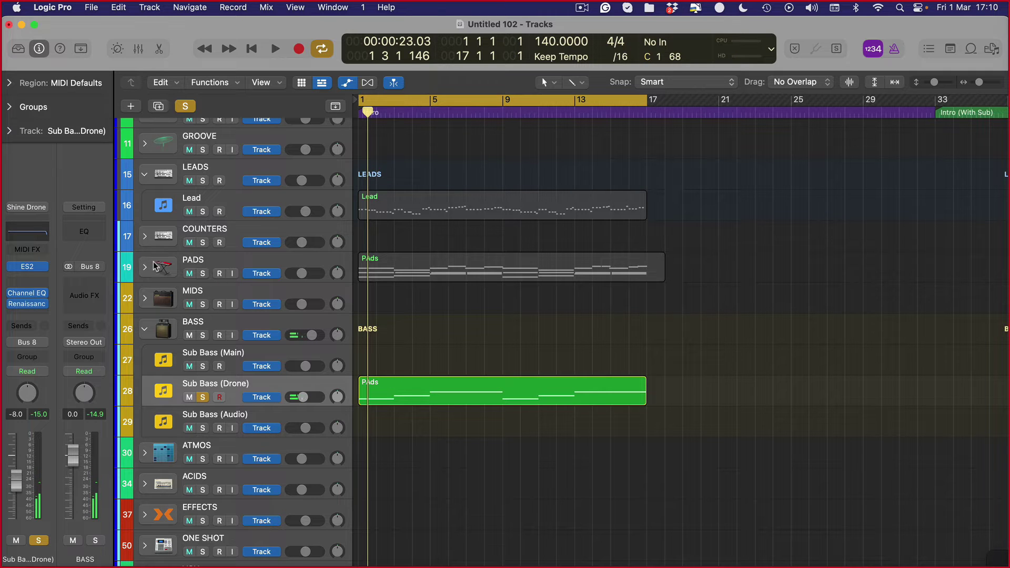
# Step: Return the playhead to the start and solo the PADS stack
pyautogui.click(493, 273)
pyautogui.click(405, 199)
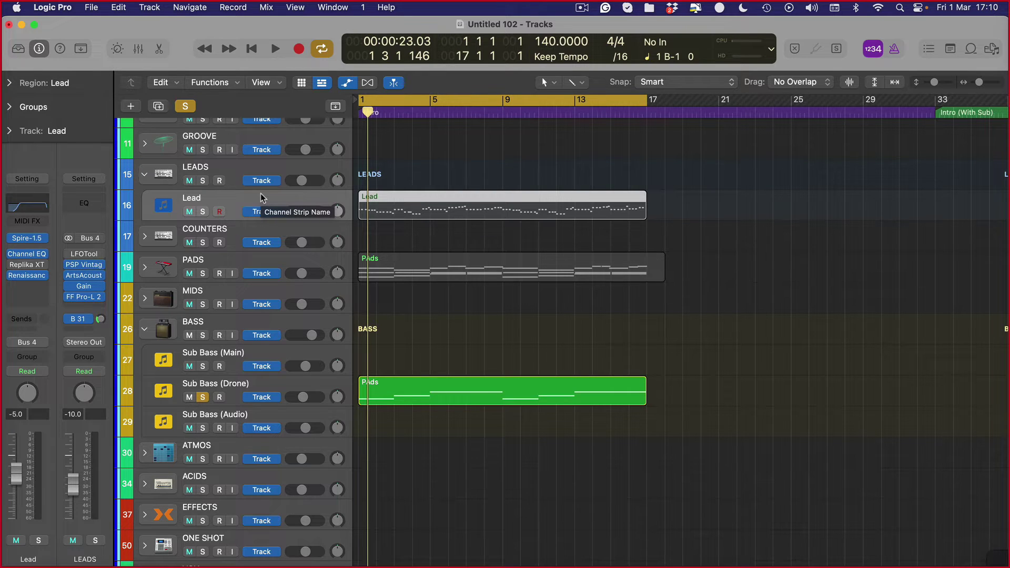
pyautogui.press('Return')
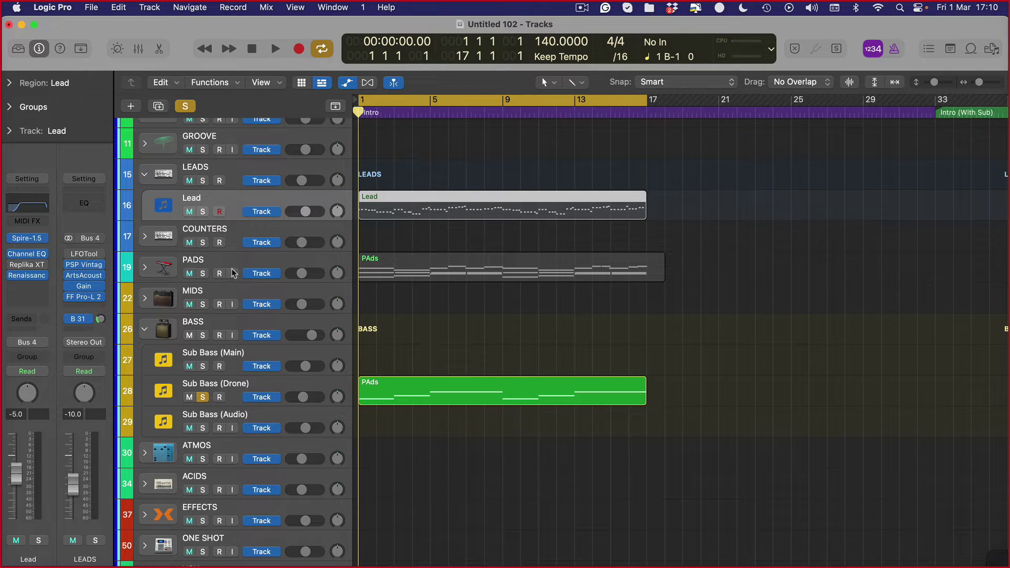
pyautogui.click(203, 273)
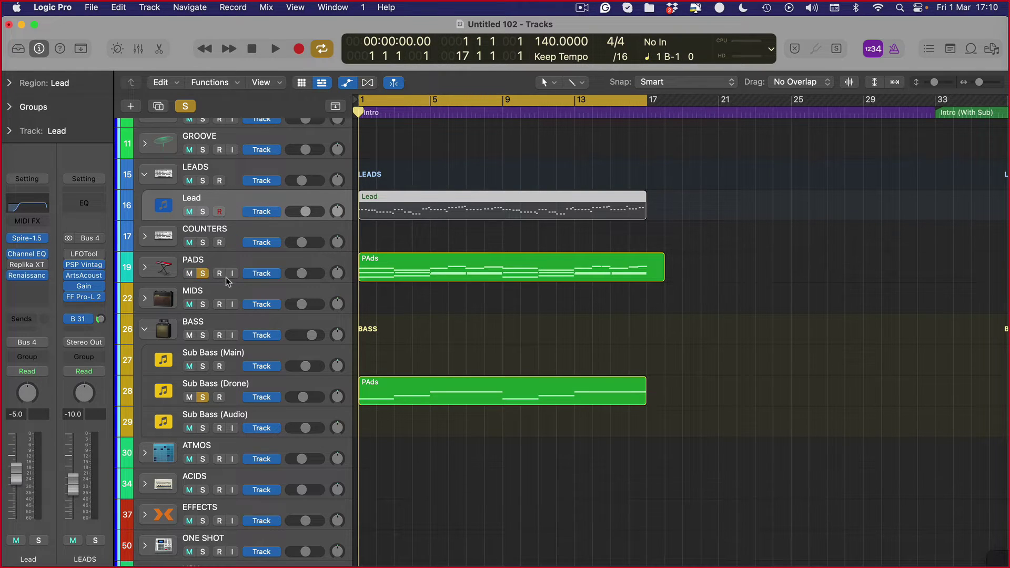
# Step: Expand the PADS stack and move its PAds region down onto the Pads track
pyautogui.click(258, 262)
pyautogui.click(145, 267)
pyautogui.click(479, 363)
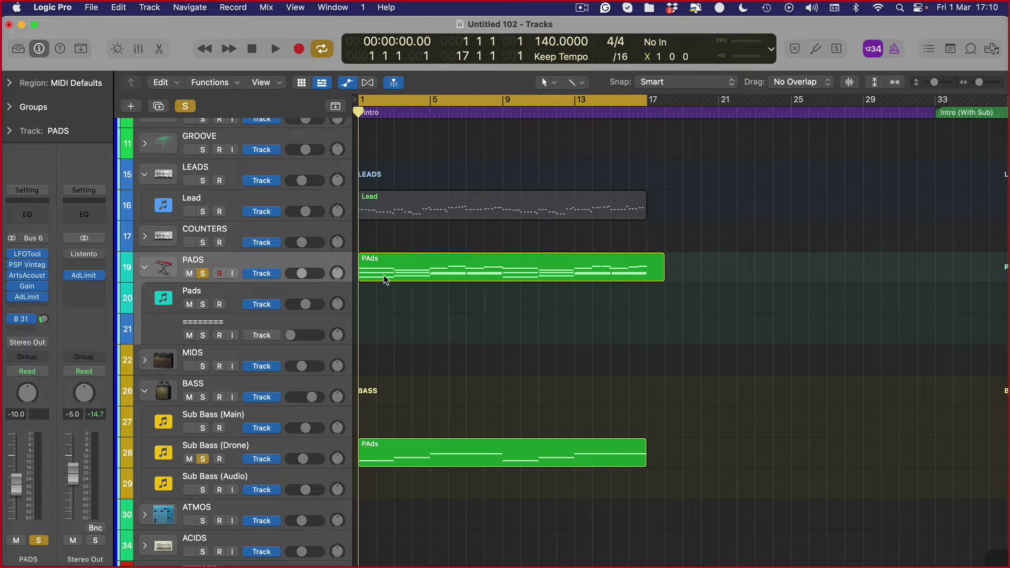
pyautogui.moveTo(386, 279); pyautogui.dragTo(386, 309)
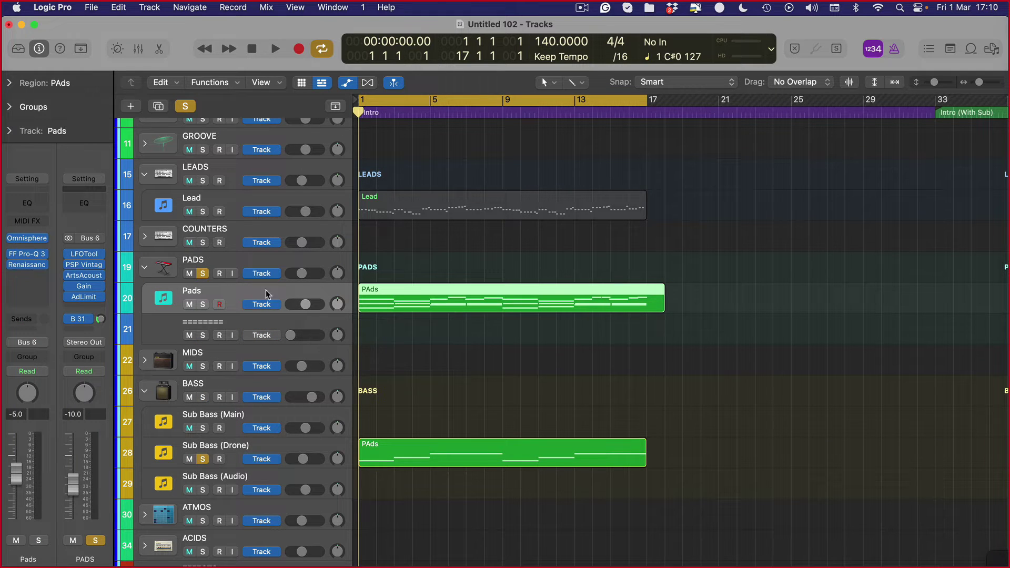
# Step: Replace Omnisphere on the Pads track with a stereo Spire-1.5 instrument
pyautogui.click(48, 239)
pyautogui.moveTo(105, 305)
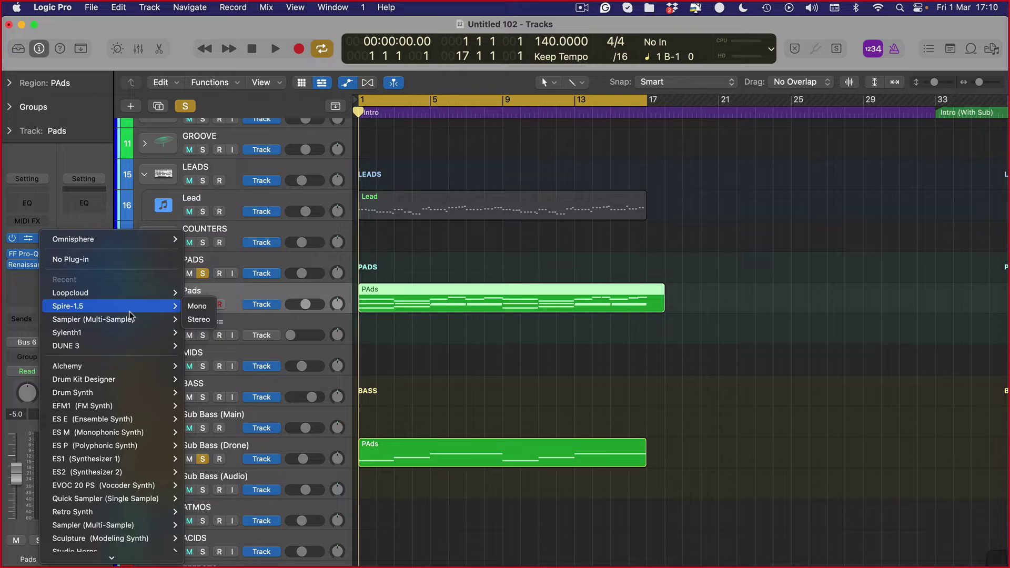
pyautogui.click(199, 319)
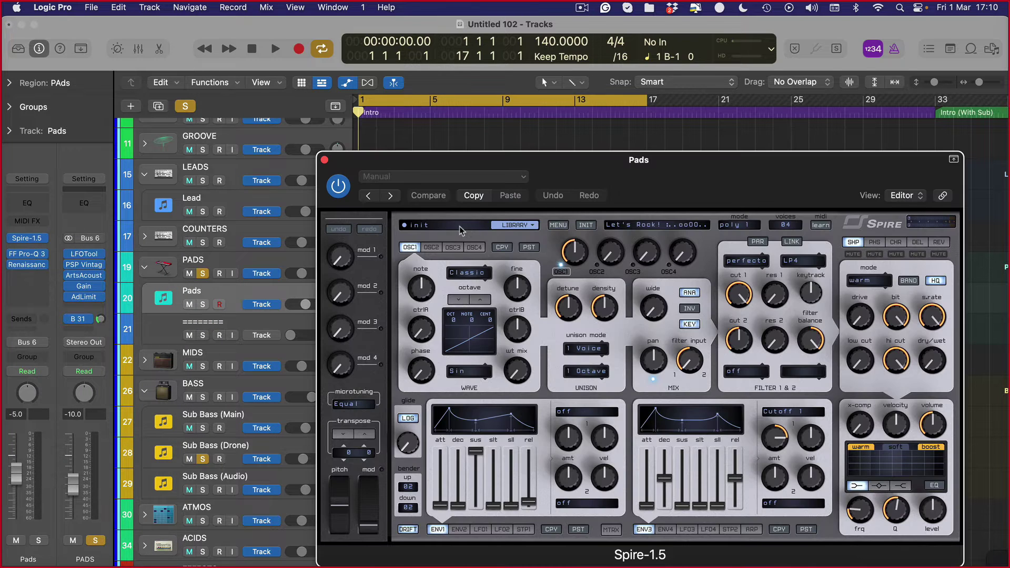
# Step: Load the PD Alone in the Wind preset from Spire's E-Motion Padsheaven bank and close the instrument window
pyautogui.click(460, 230)
pyautogui.scroll(-4, 461, 360)
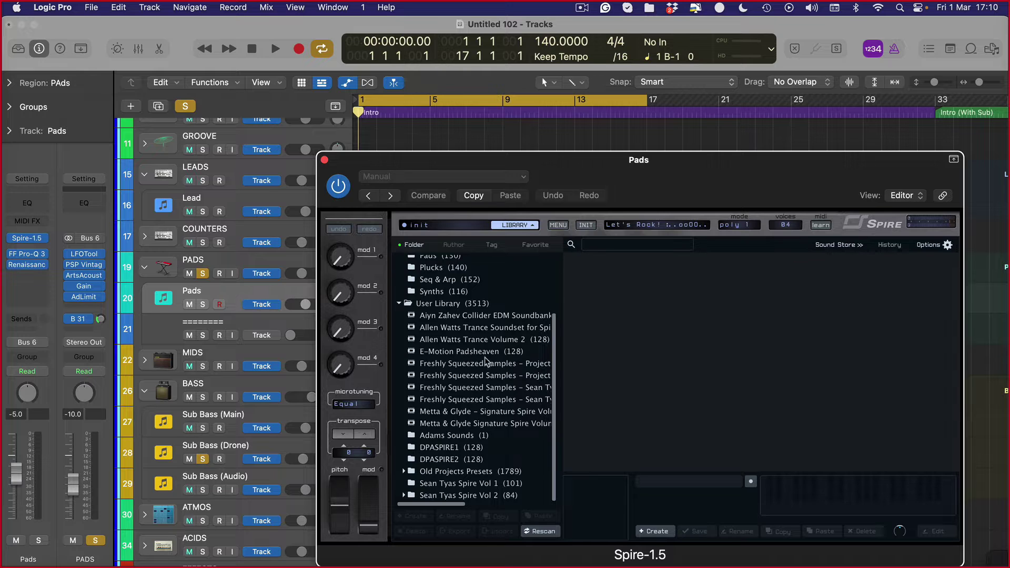
pyautogui.click(453, 352)
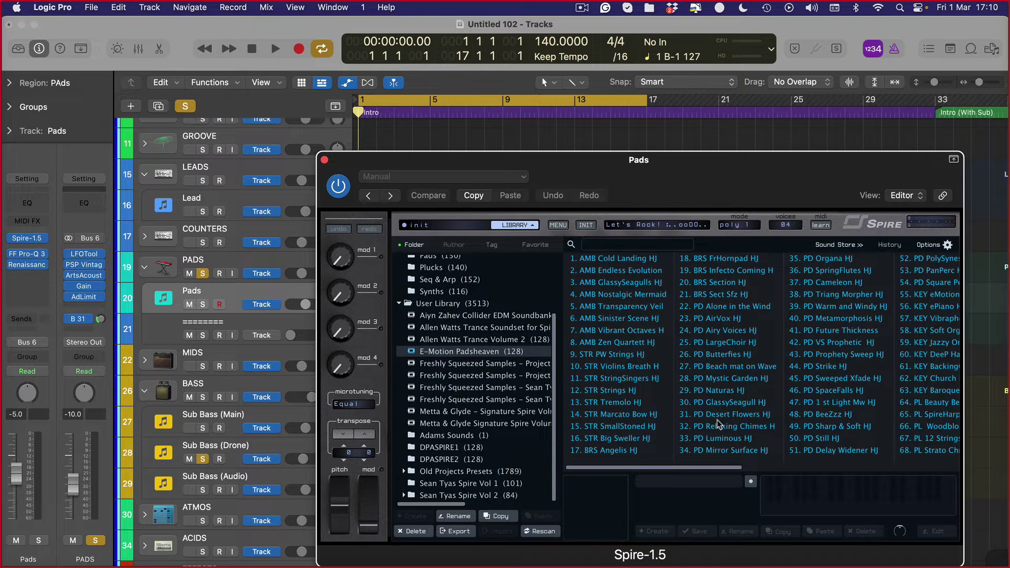
pyautogui.click(721, 310)
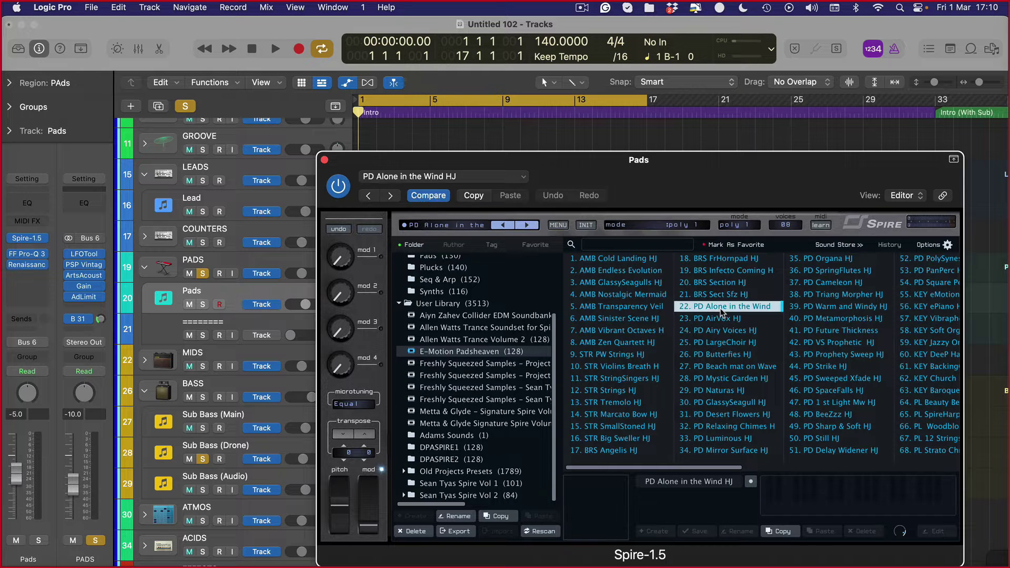
pyautogui.click(28, 256)
pyautogui.click(324, 157)
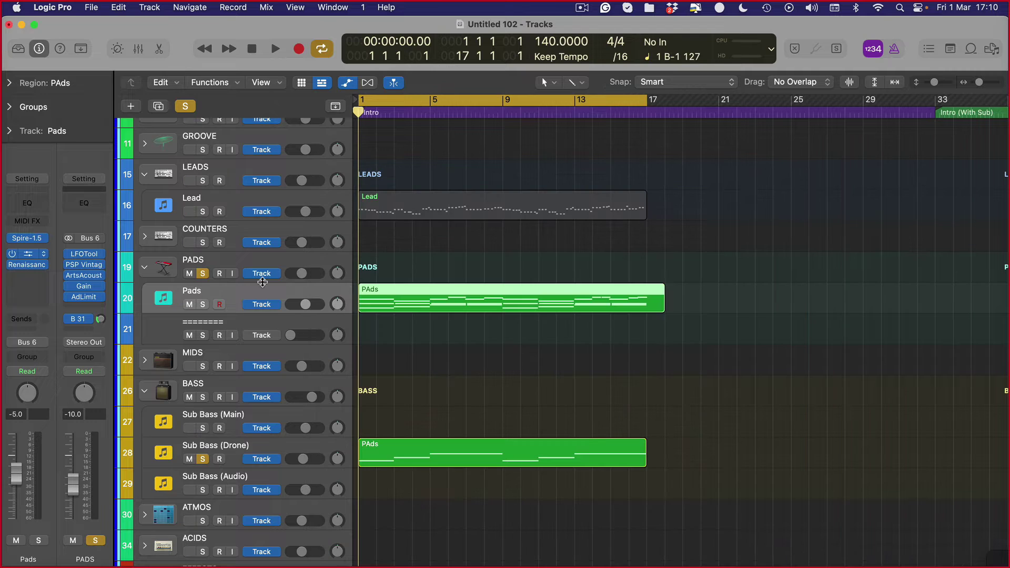
# Step: Replace FF Pro-Q 3 on the Pads track with a Channel EQ
pyautogui.click(209, 260)
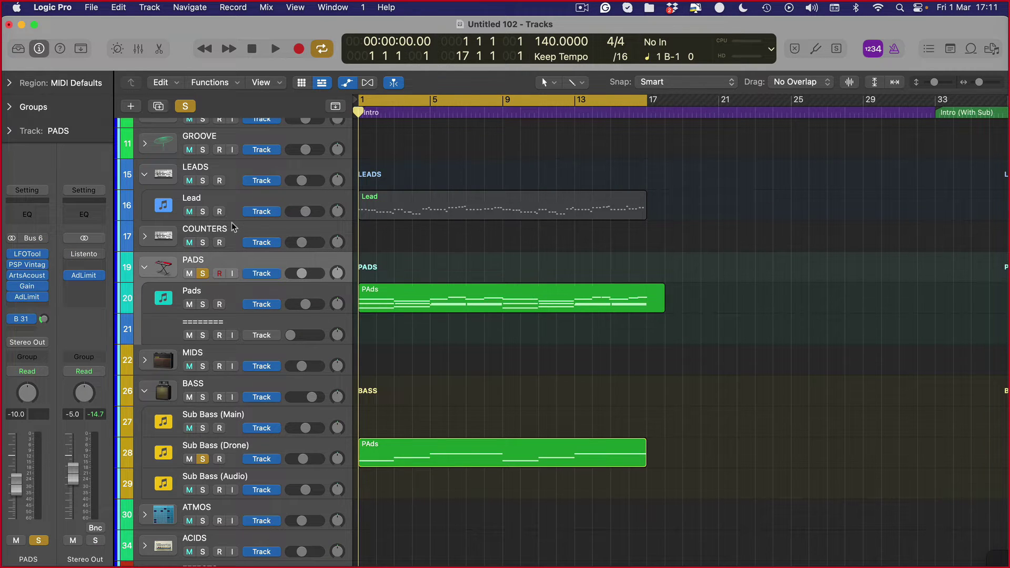
pyautogui.click(199, 201)
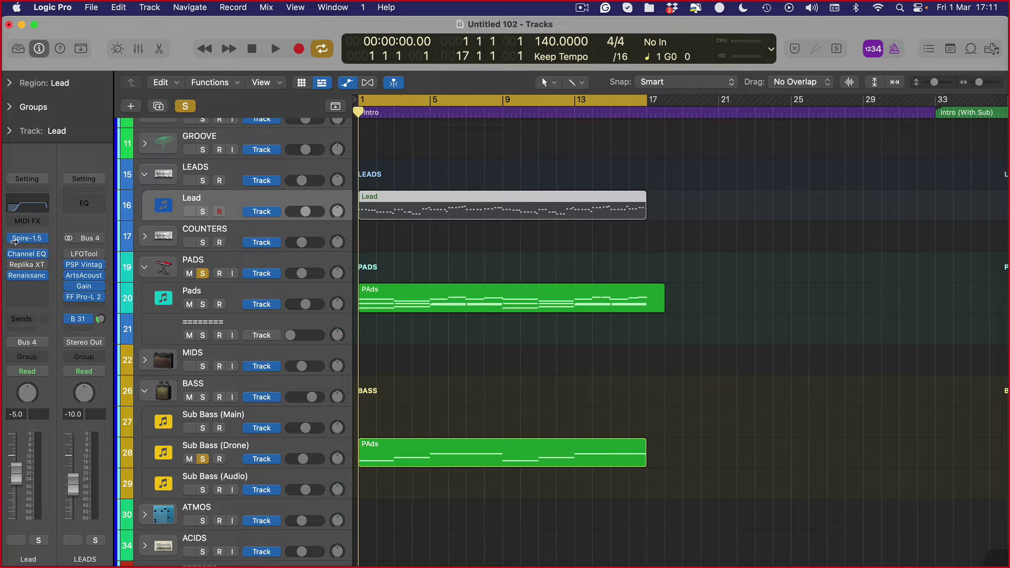
pyautogui.click(251, 293)
pyautogui.click(52, 257)
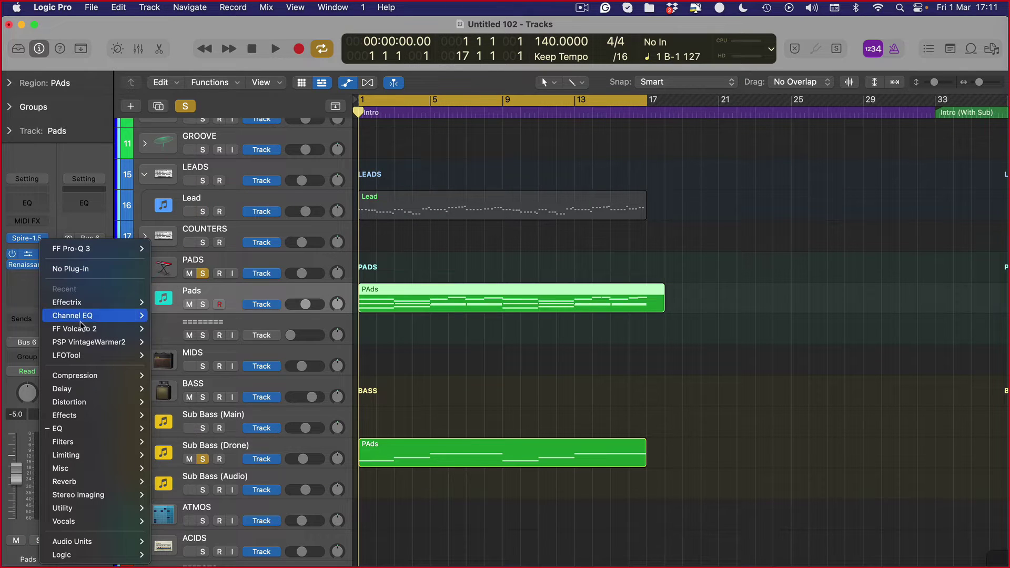
pyautogui.moveTo(83, 318)
pyautogui.click(167, 315)
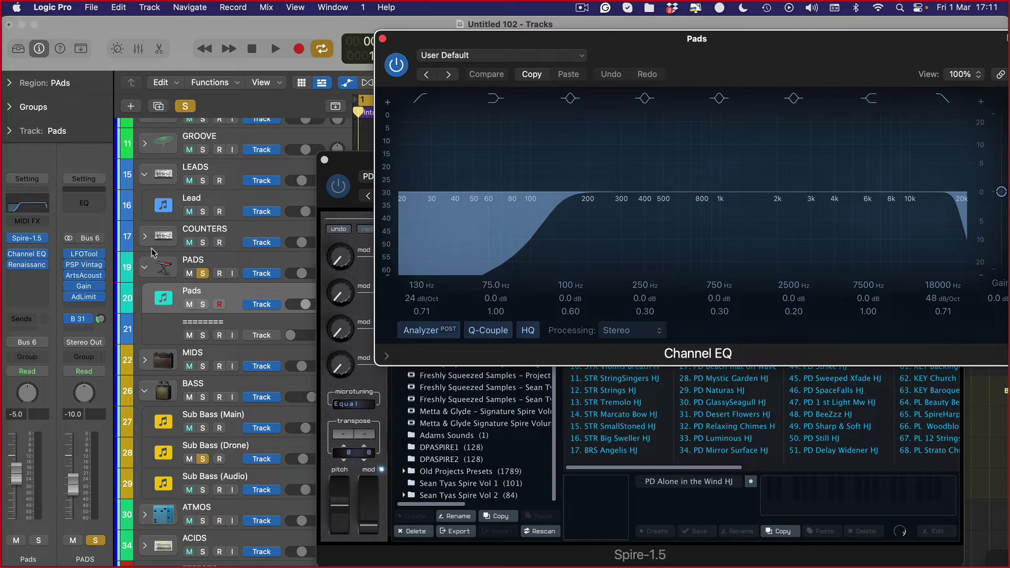
# Step: Clear the existing solos, solo only the Pads track and audition the current Spire preset
pyautogui.click(184, 107)
pyautogui.press('s')
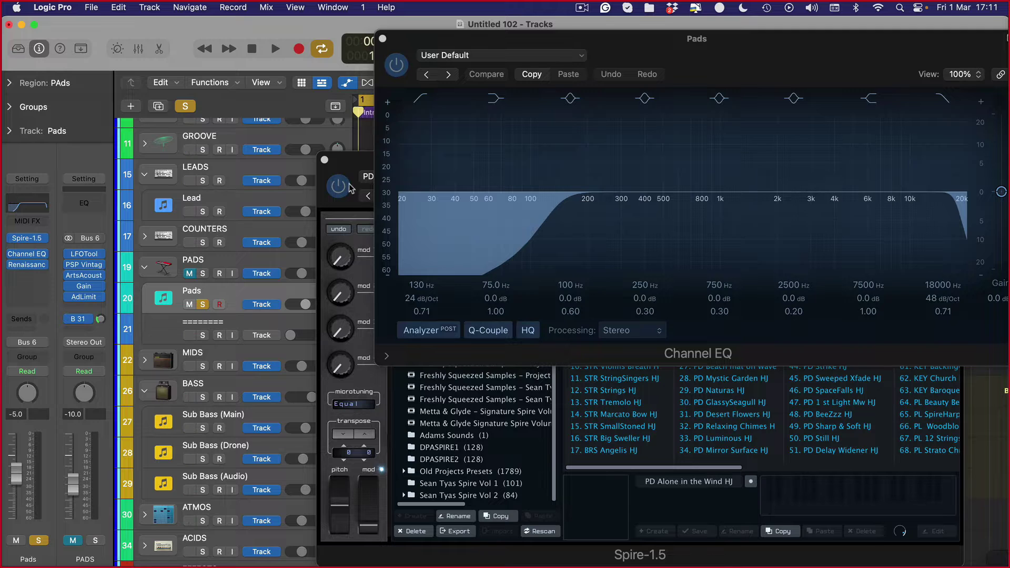
pyautogui.press('space')
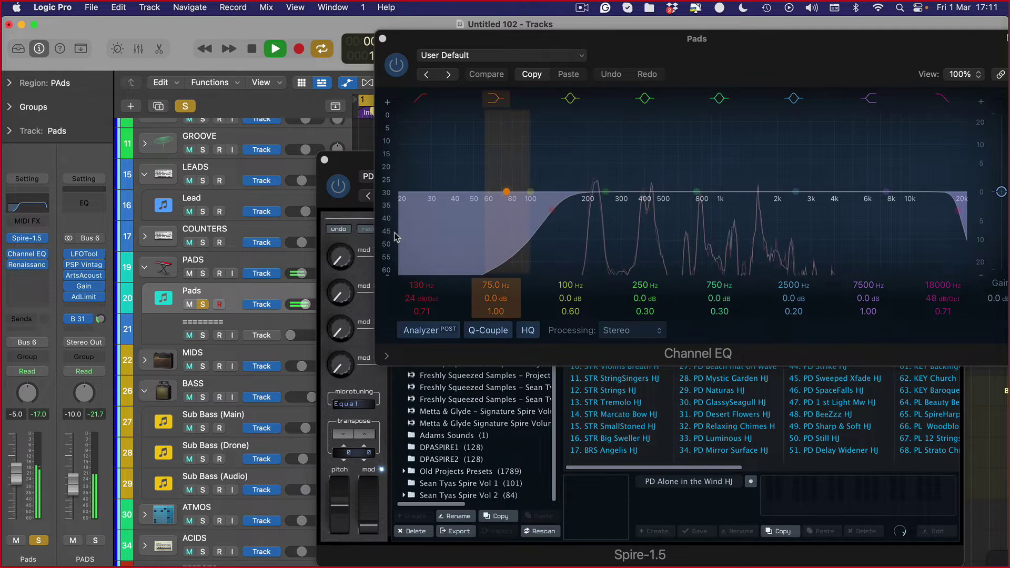
pyautogui.click(594, 370)
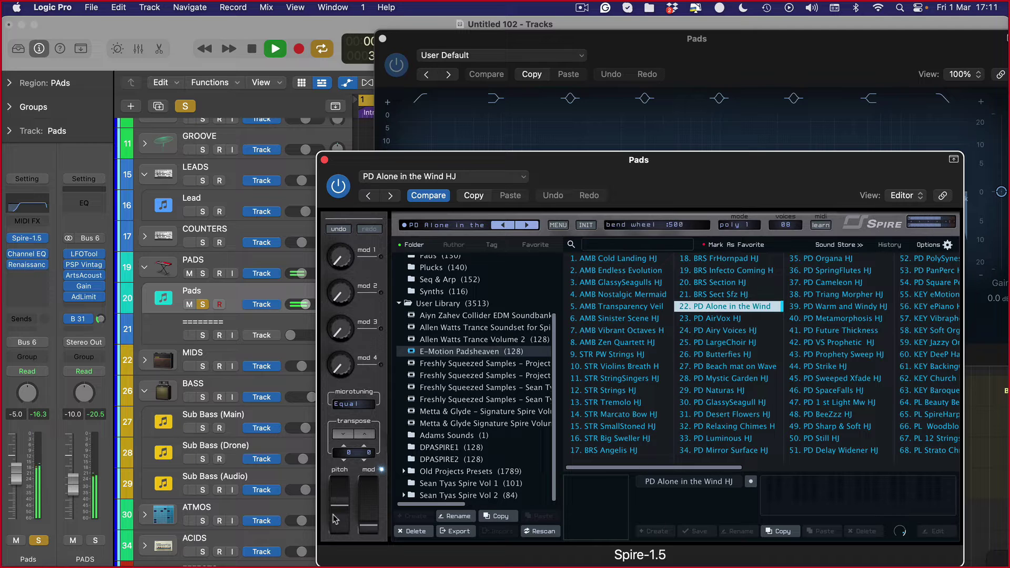
pyautogui.press('space')
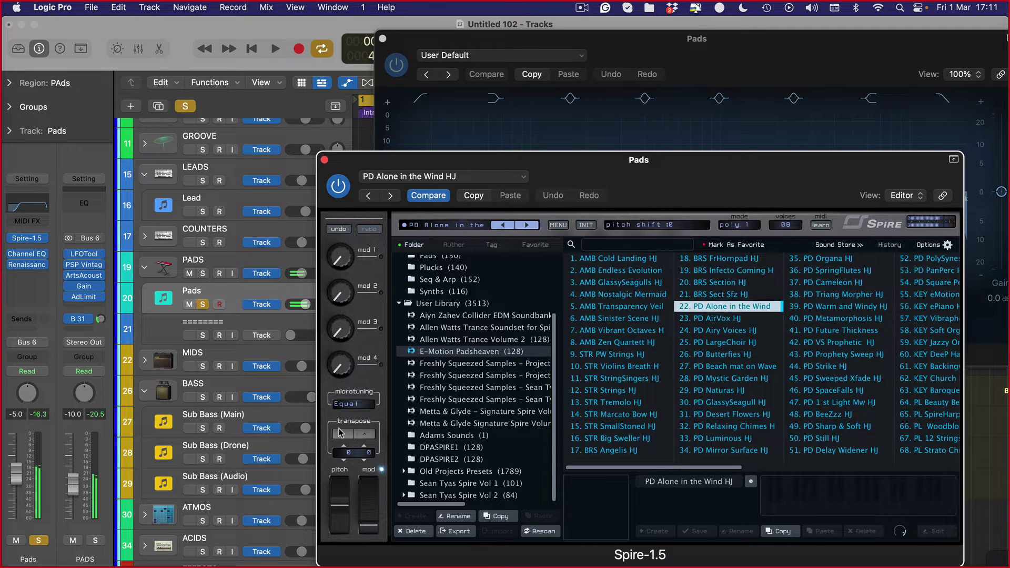
pyautogui.click(190, 273)
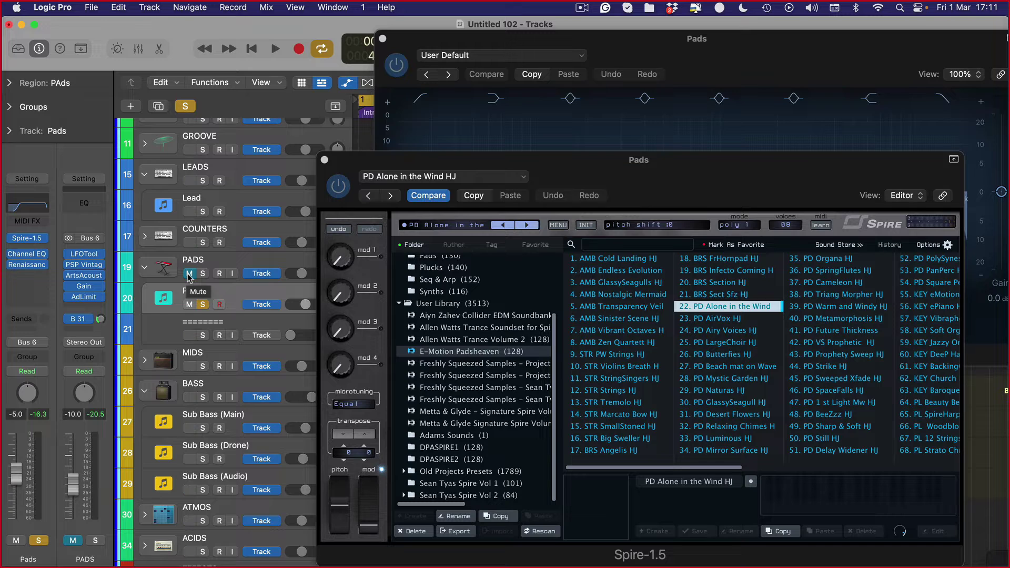
# Step: Audition the PD AirVox preset in Spire with transpose set to -12, checking its spectrum in the Channel EQ
pyautogui.click(724, 320)
pyautogui.press('space')
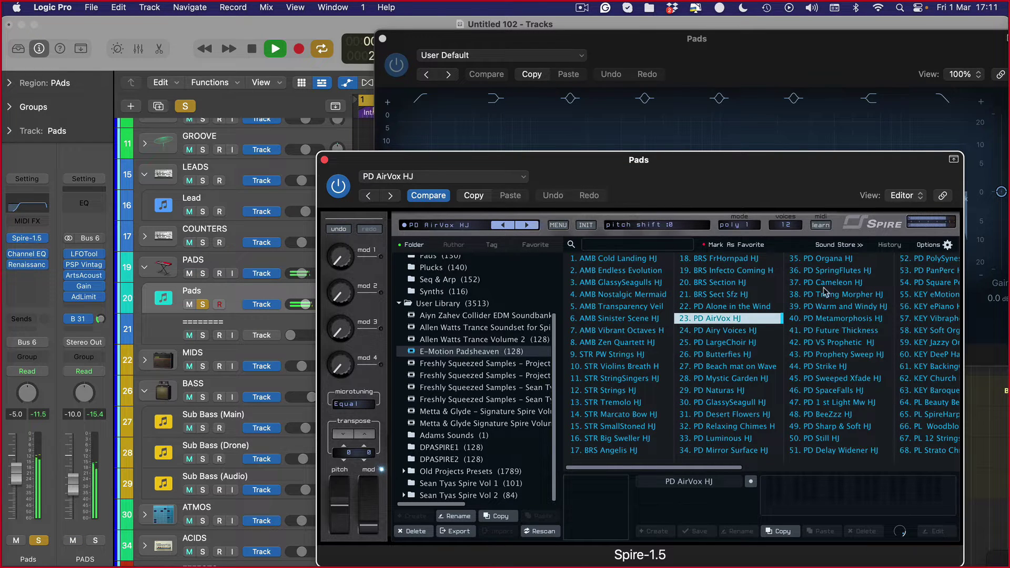
pyautogui.click(343, 434)
pyautogui.click(602, 106)
pyautogui.click(488, 299)
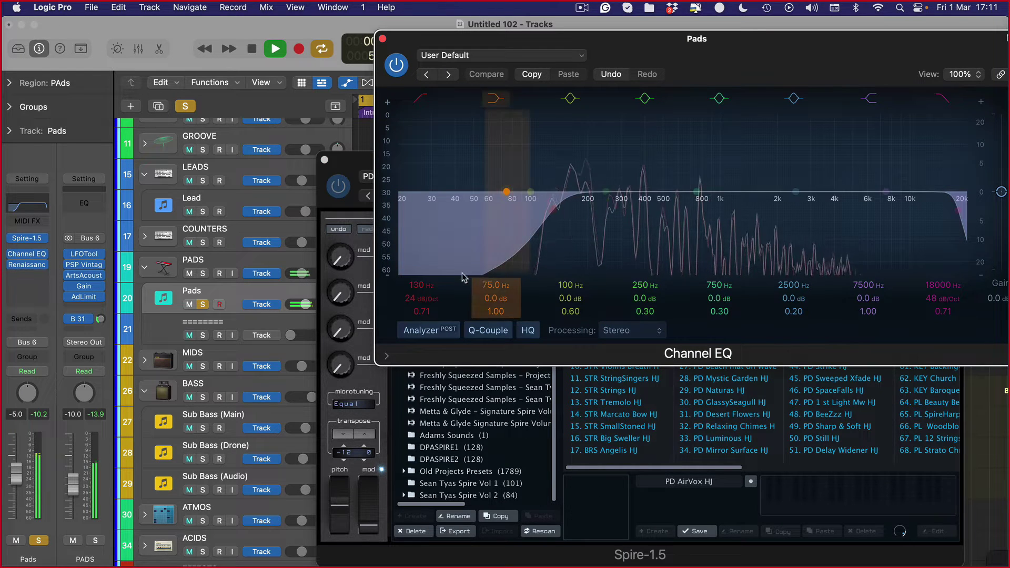
# Step: Load the PD Relaxing Chimes preset in Spire, transpose it to -12 and check its spectrum in the Channel EQ
pyautogui.click(726, 414)
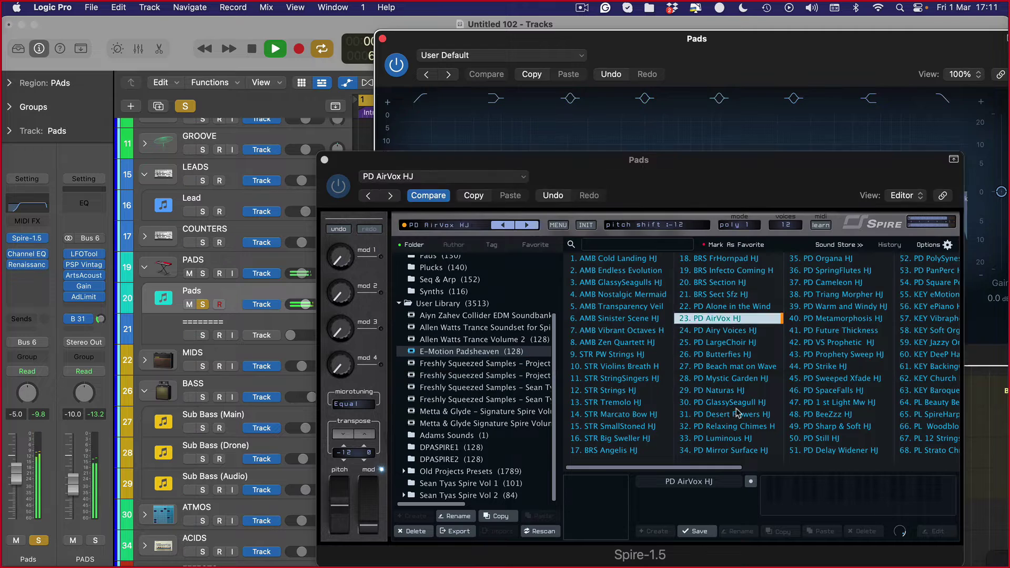
pyautogui.click(704, 427)
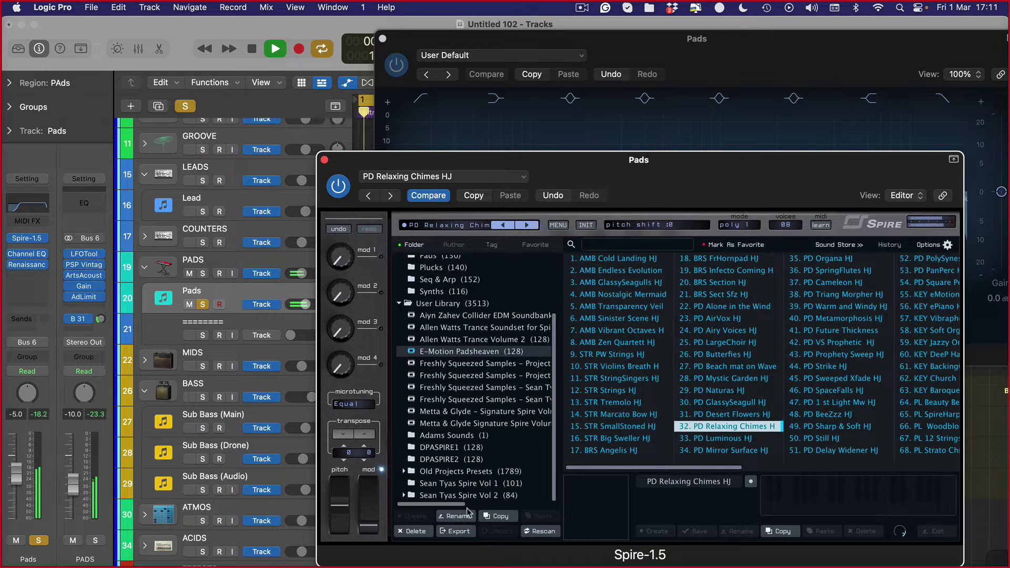
pyautogui.click(445, 122)
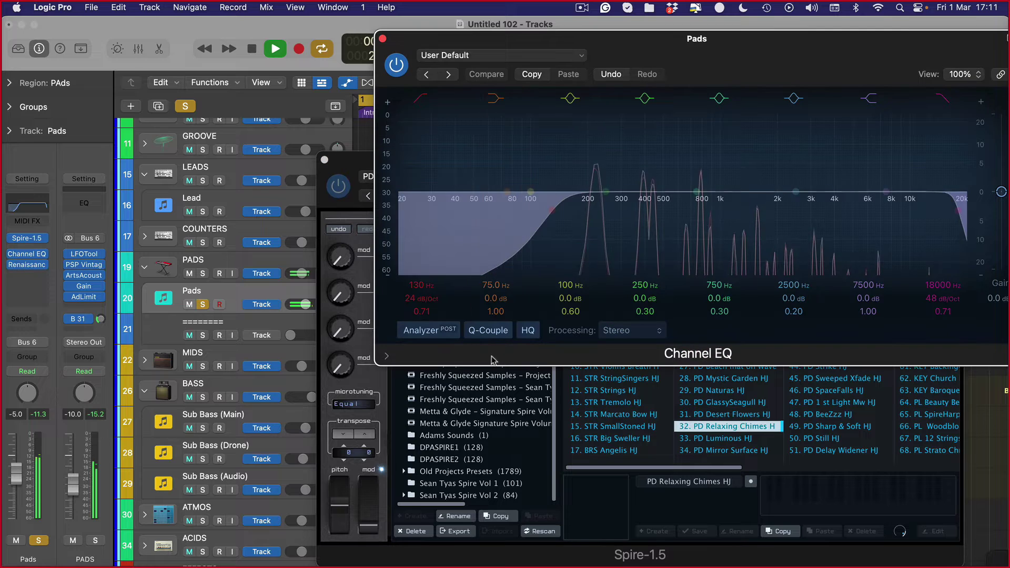
pyautogui.click(343, 434)
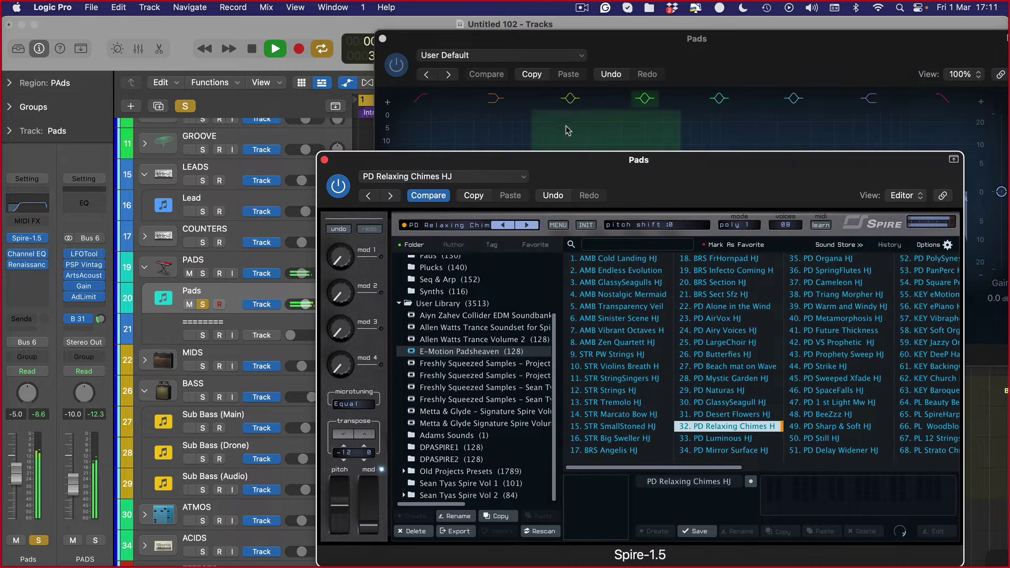
pyautogui.click(516, 131)
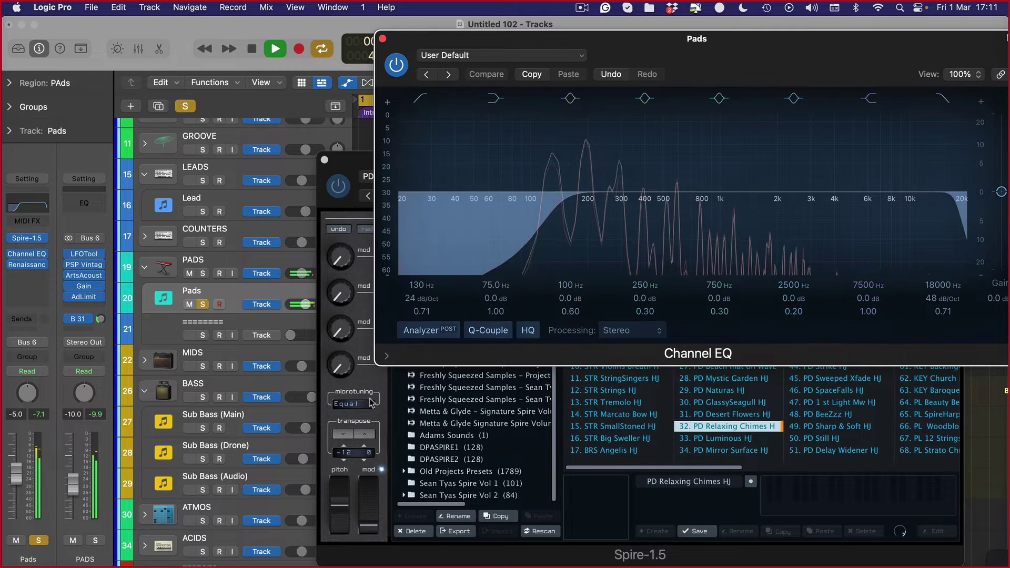
# Step: Reset Spire's transpose to 0 and check the sound's spectrum in the Channel EQ during playback
pyautogui.click(364, 434)
pyautogui.click(559, 136)
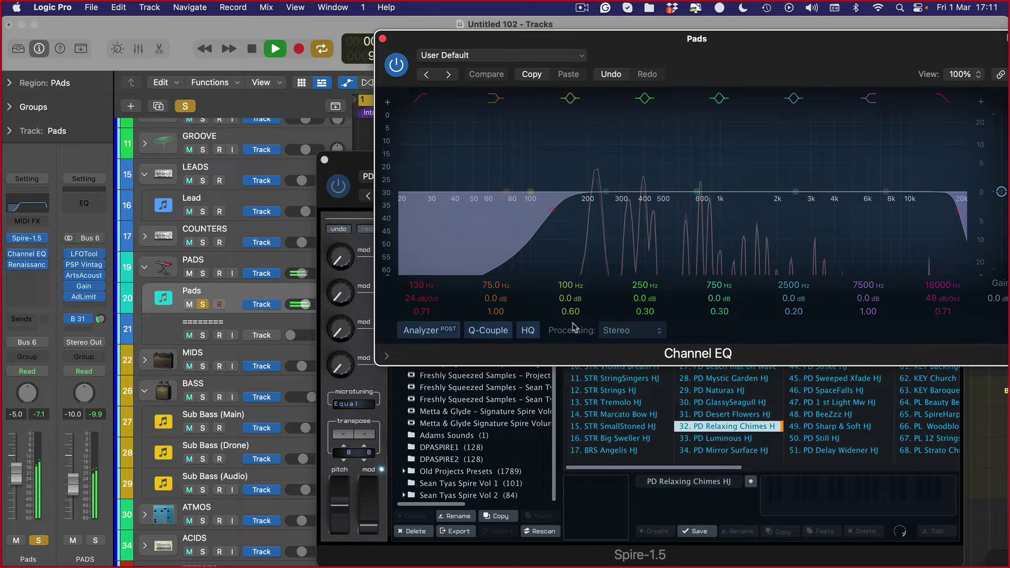
pyautogui.press('space')
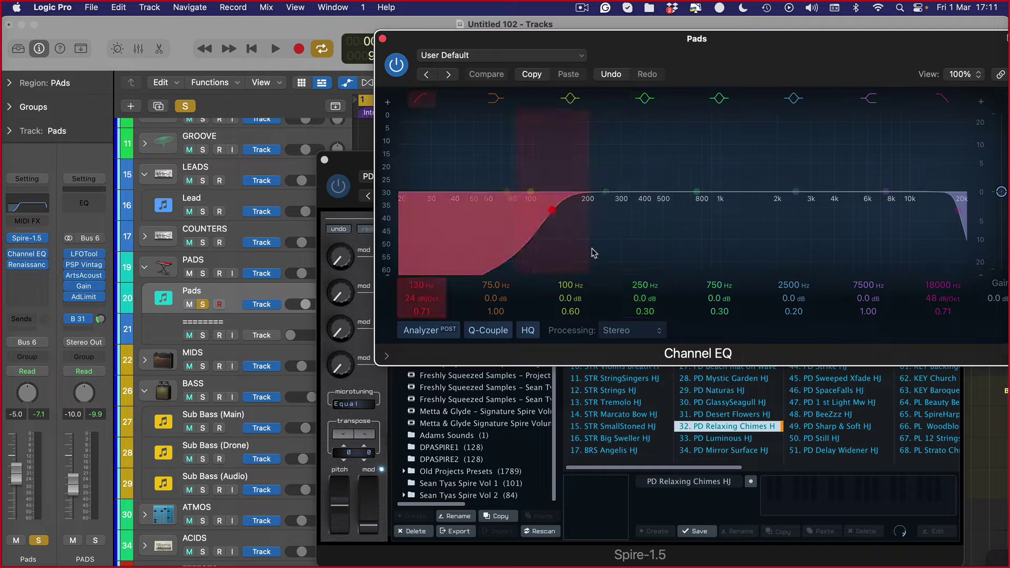
# Step: Switch Spire on the Pads track from the preset browser to its synth controls and set filter 1's cutoff to 528 during playback
pyautogui.click(353, 162)
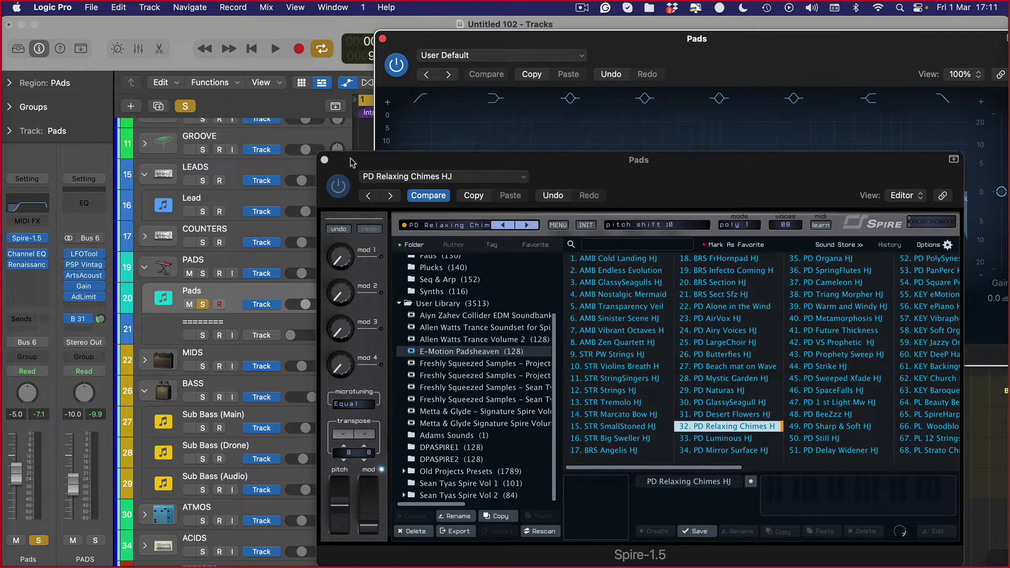
pyautogui.rightClick(654, 325)
pyautogui.press('space')
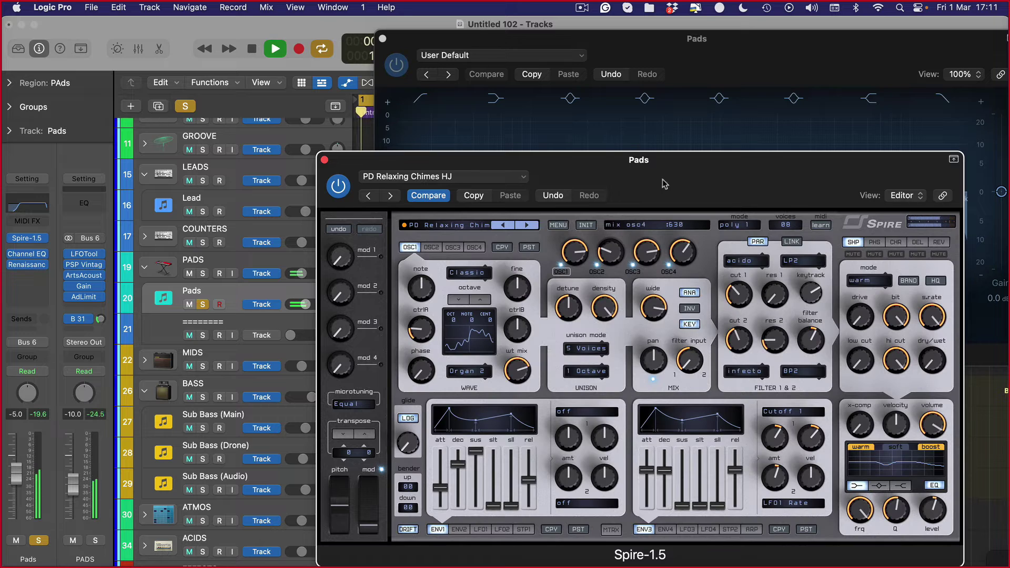
pyautogui.moveTo(618, 165); pyautogui.dragTo(469, 165)
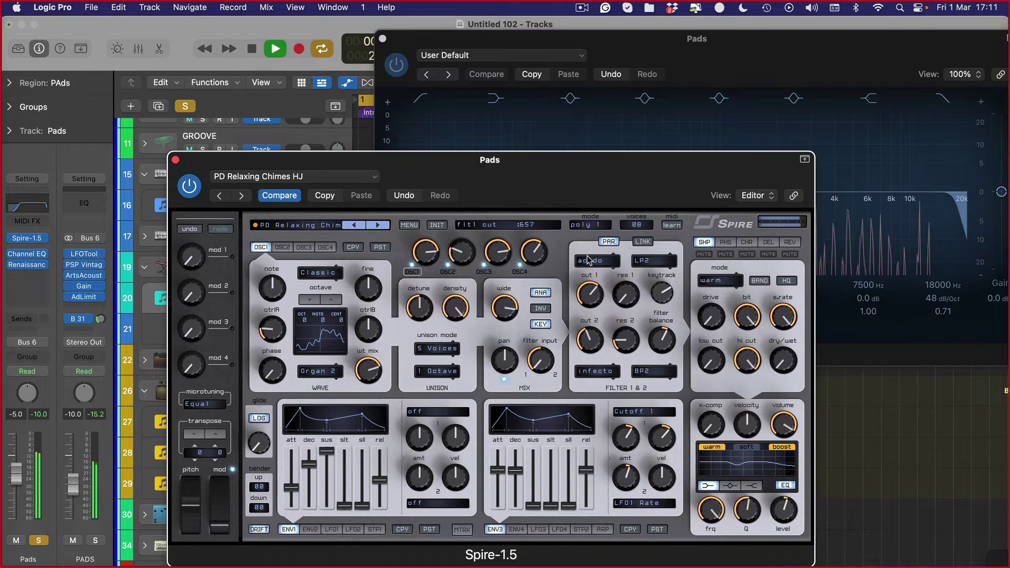
pyautogui.press('space')
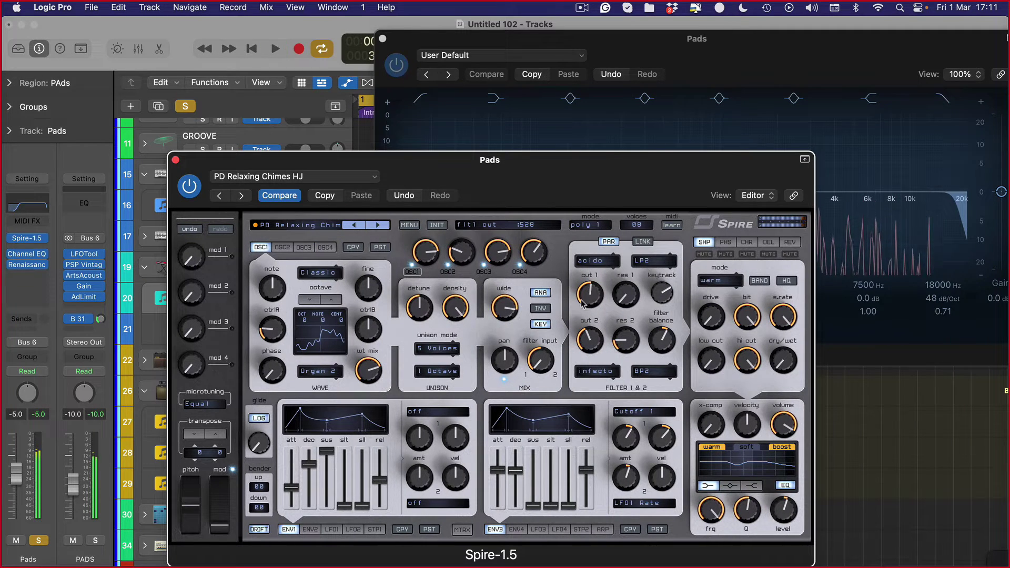
# Step: Clear the Pads solo, lower the Pads track's volume to -∞ and play the mix from the start
pyautogui.press('v')
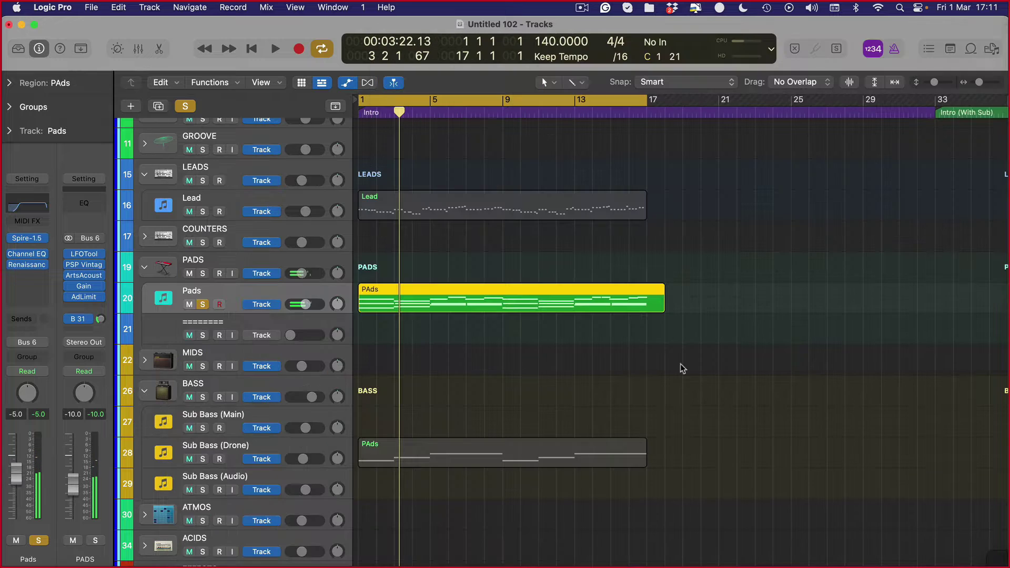
pyautogui.click(189, 273)
pyautogui.click(202, 304)
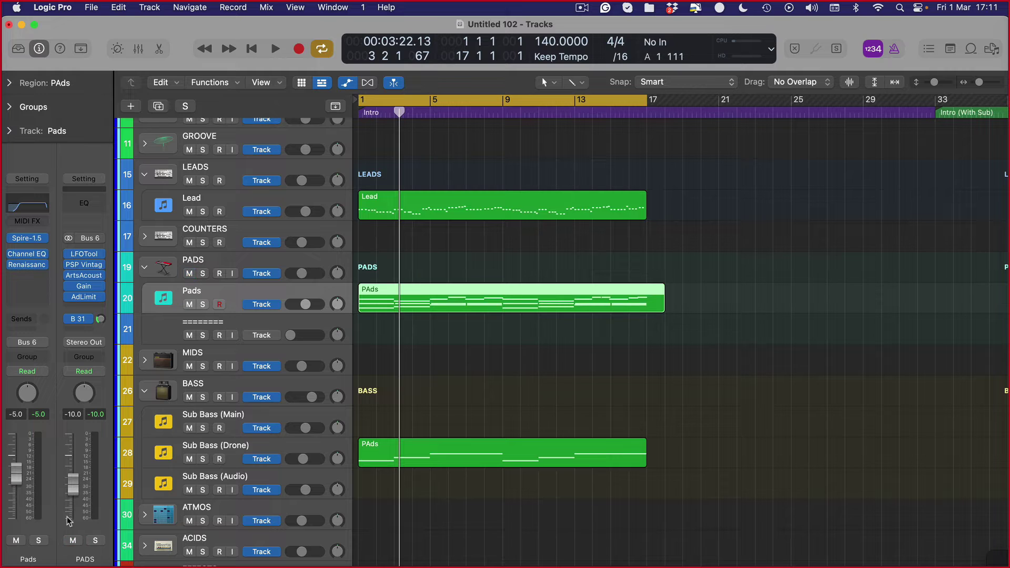
pyautogui.click(280, 441)
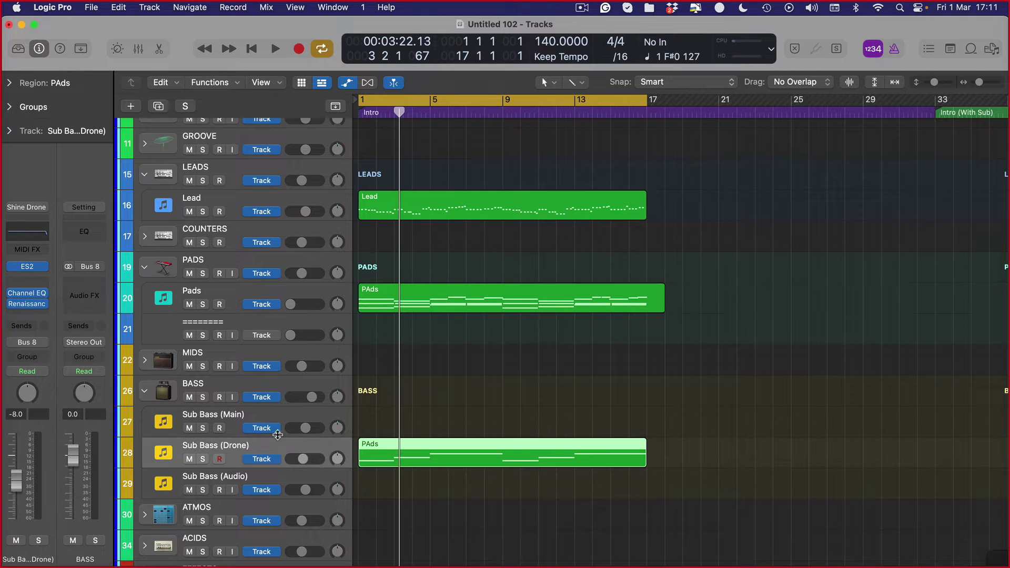
pyautogui.click(277, 295)
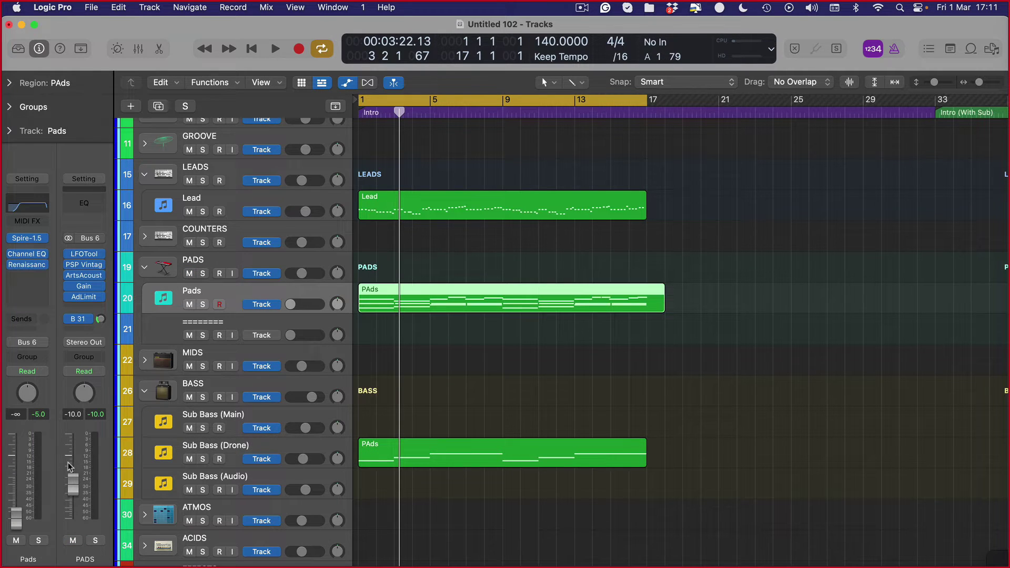
pyautogui.press('space')
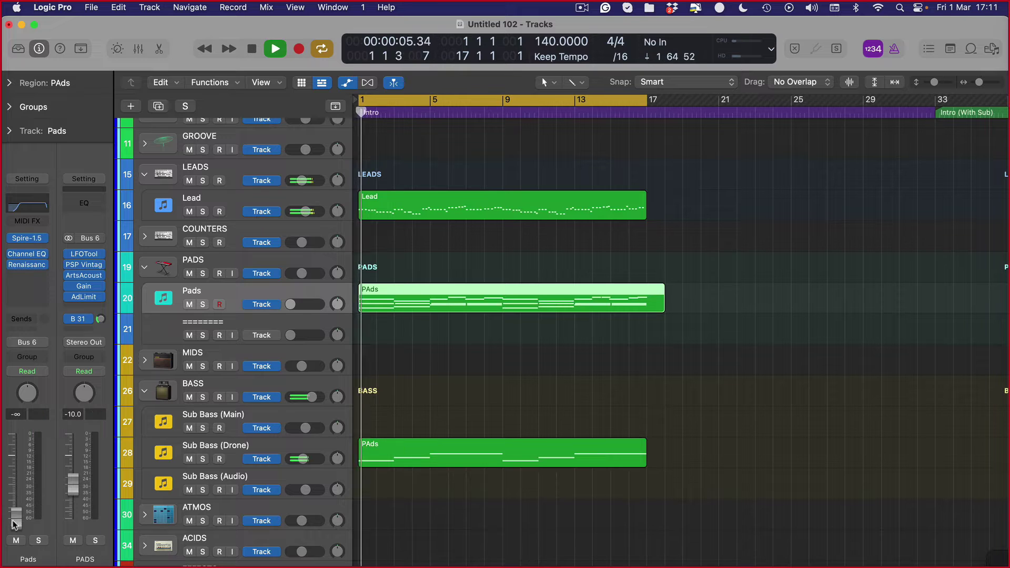
# Step: Mute the Lead track and raise the Pads volume to -14.0 dB while listening against the sub bass drone
pyautogui.click(191, 213)
pyautogui.click(190, 213)
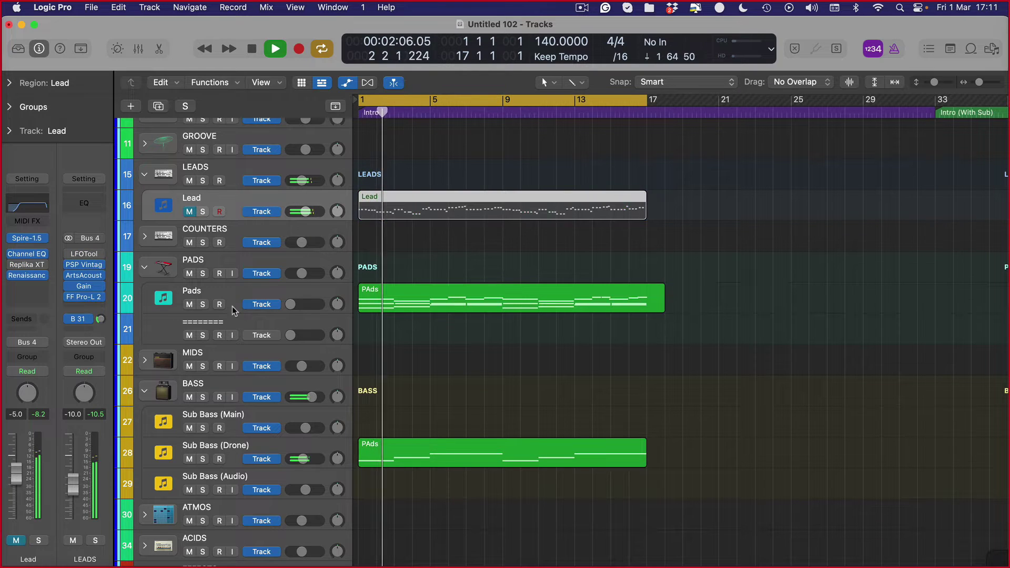
pyautogui.click(235, 309)
pyautogui.moveTo(17, 519); pyautogui.dragTo(16, 510)
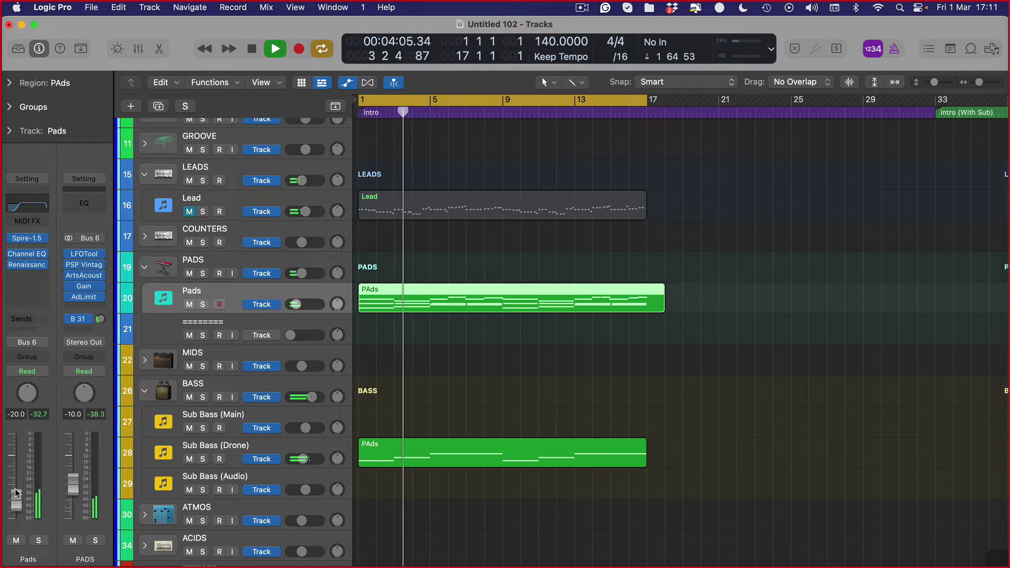
pyautogui.click(26, 238)
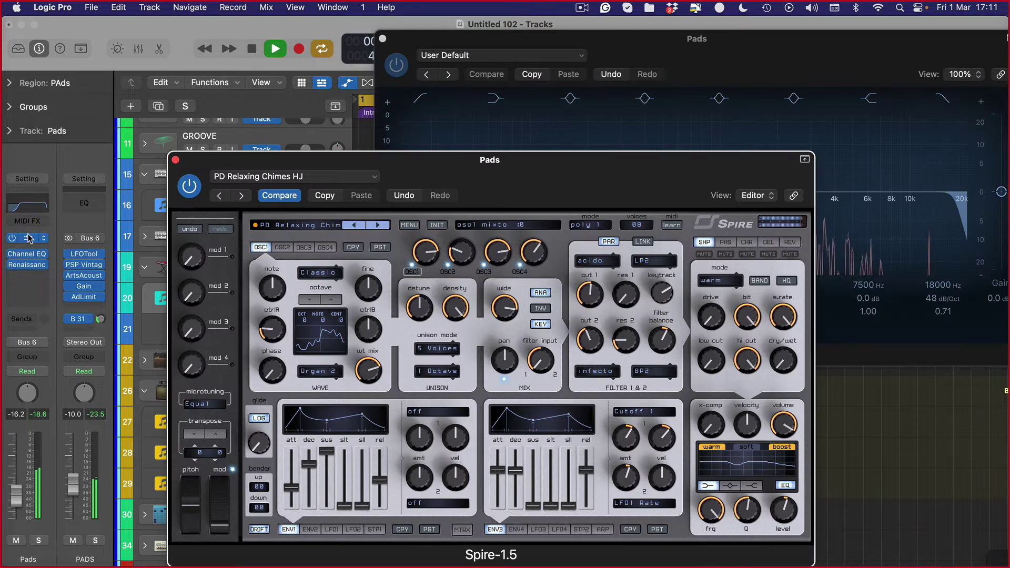
pyautogui.moveTo(16, 494); pyautogui.dragTo(16, 491)
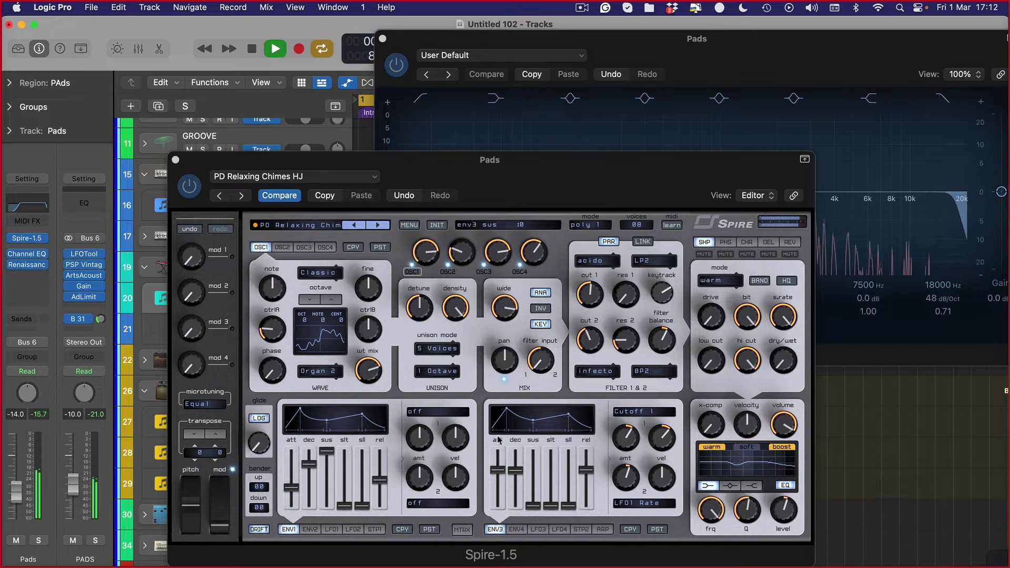
pyautogui.press('space')
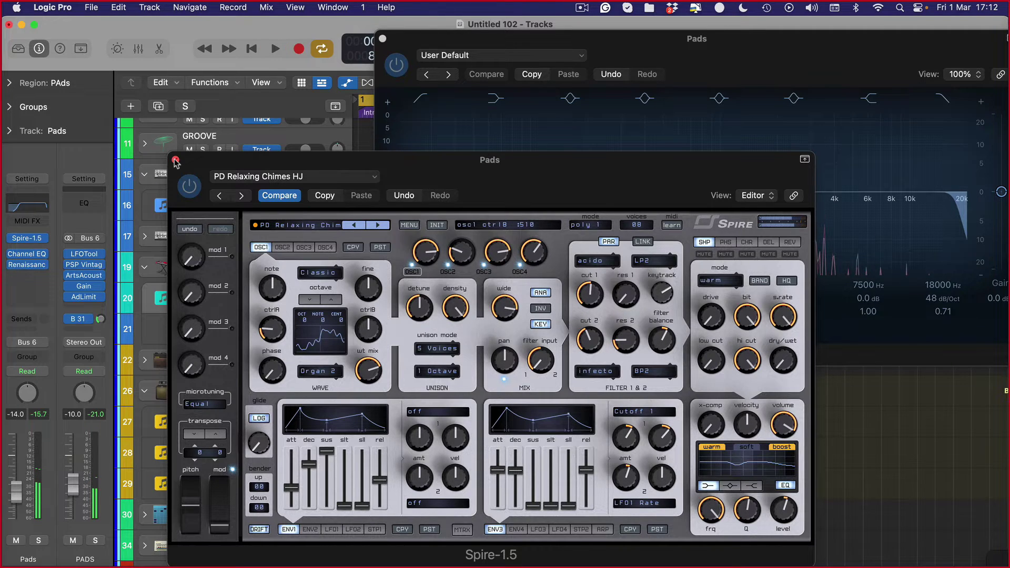
# Step: Close the Spire window, unmute the Lead track and solo the LEADS group
pyautogui.keyDown('alt'); pyautogui.click(176, 161); pyautogui.keyUp('alt')
pyautogui.click(190, 212)
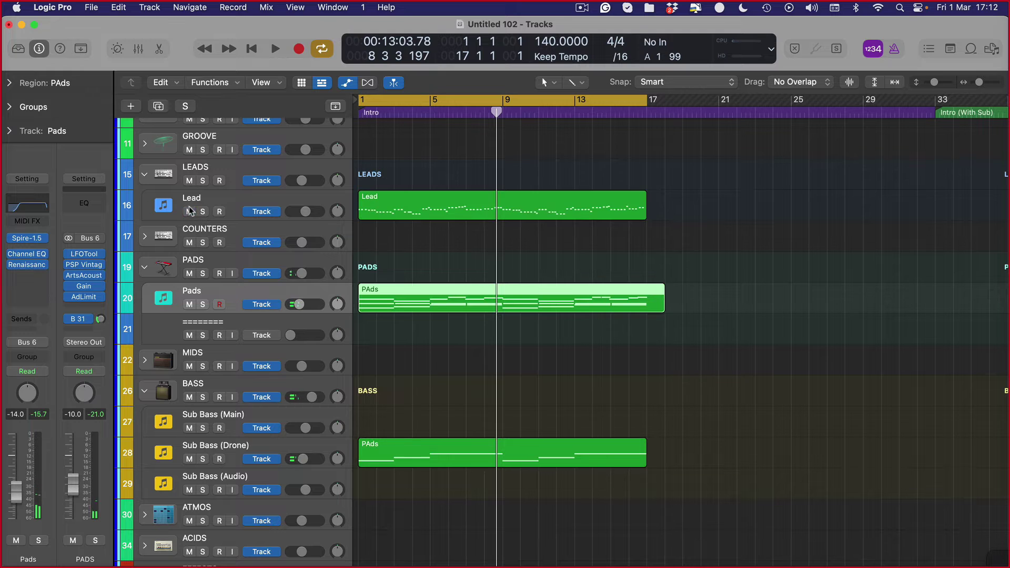
pyautogui.click(203, 181)
pyautogui.click(203, 181)
pyautogui.click(203, 182)
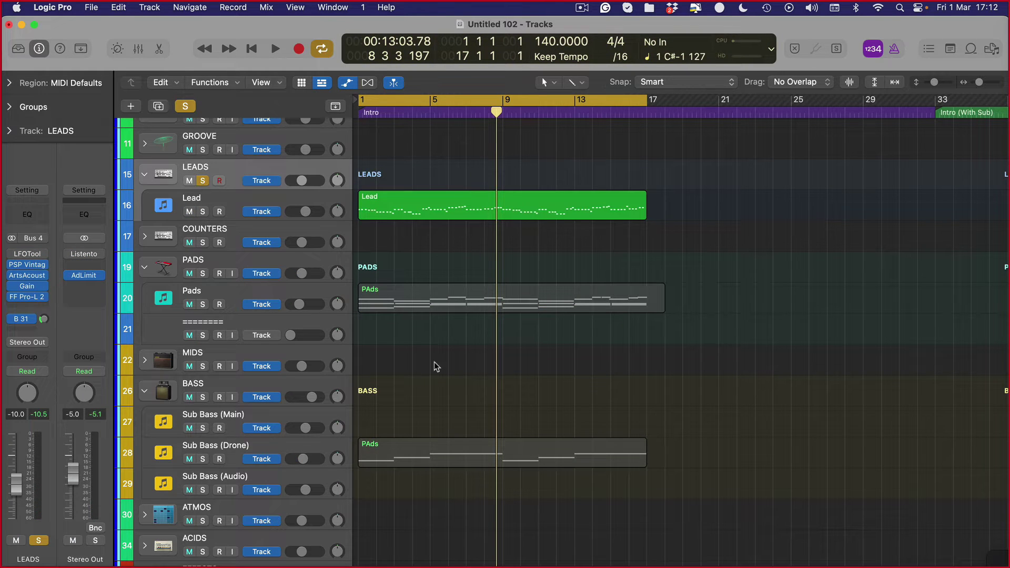
pyautogui.click(235, 295)
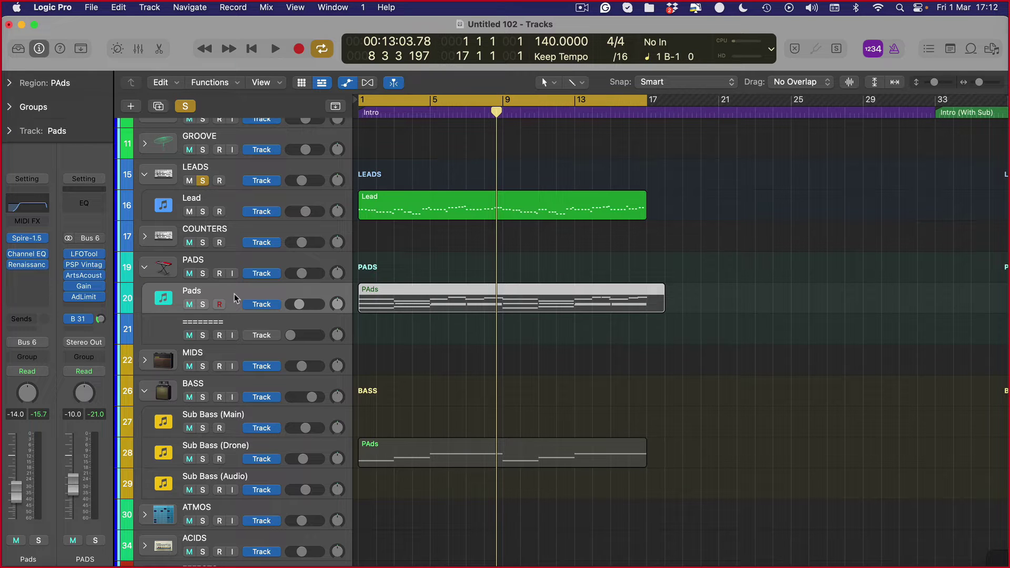
pyautogui.scroll(1, 235, 298)
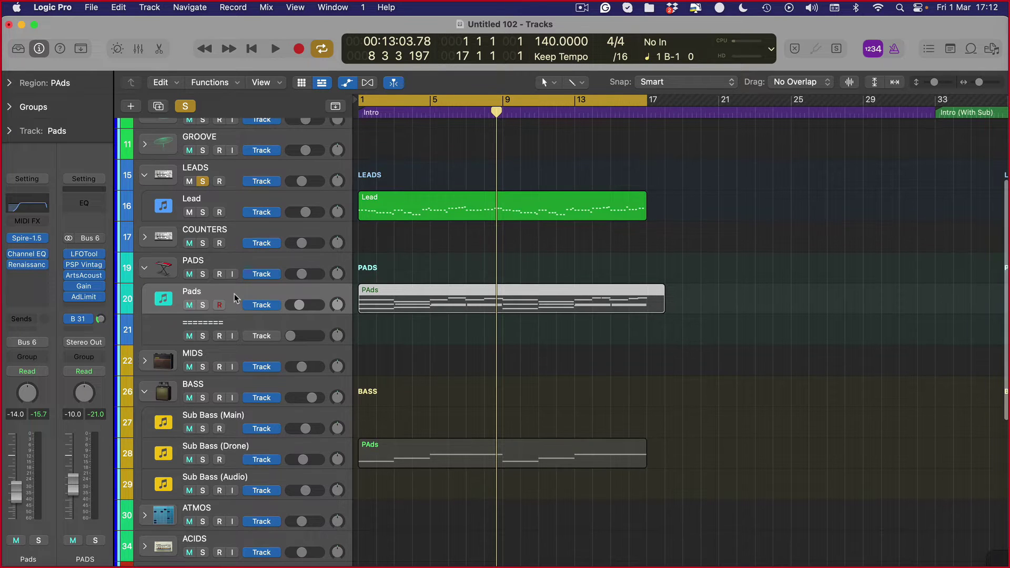
pyautogui.click(251, 198)
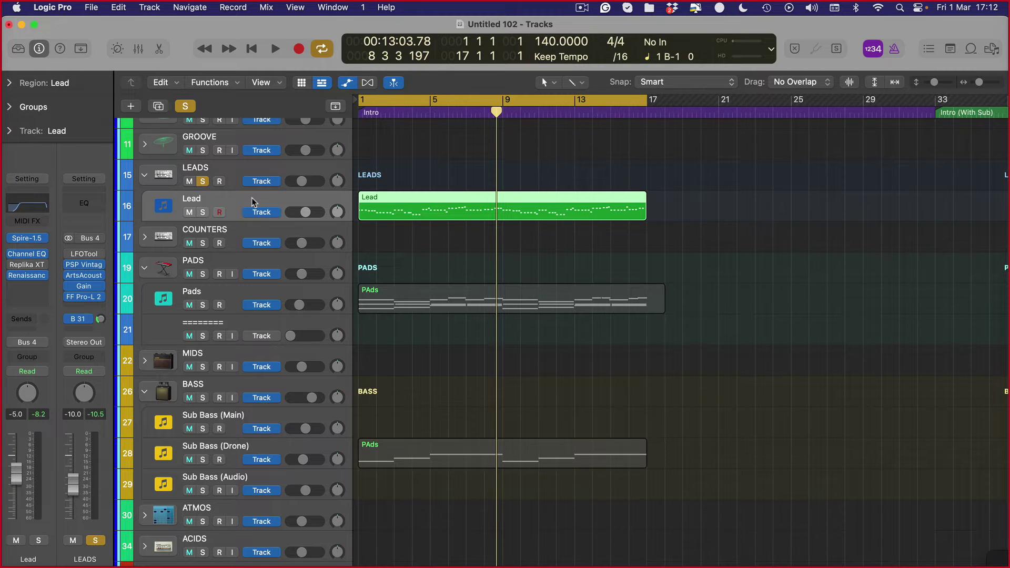
# Step: Clear the LEADS solo, then briefly solo the Pads track to compare its role with the sub bass drone
pyautogui.click(204, 305)
pyautogui.click(185, 105)
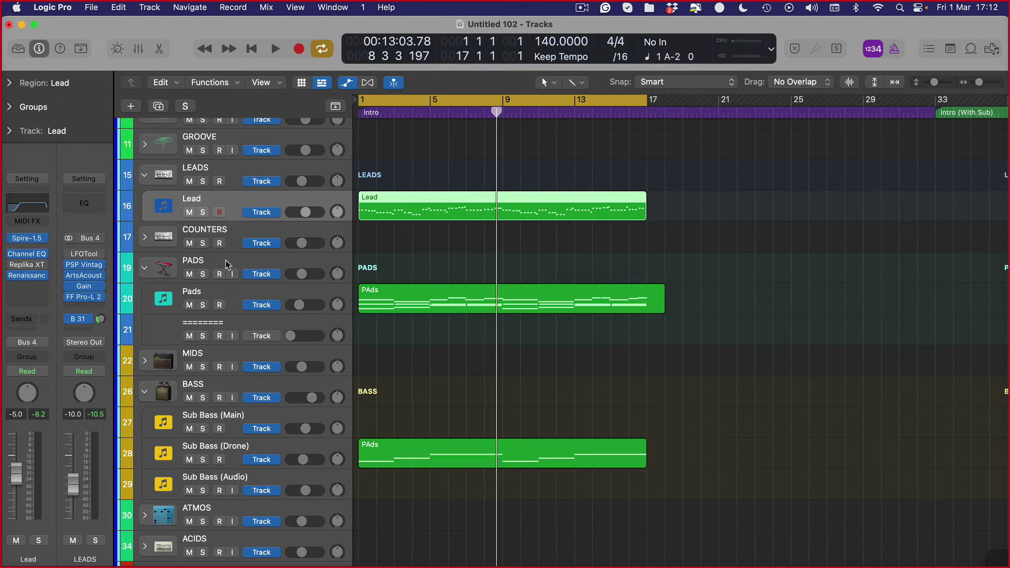
pyautogui.click(203, 305)
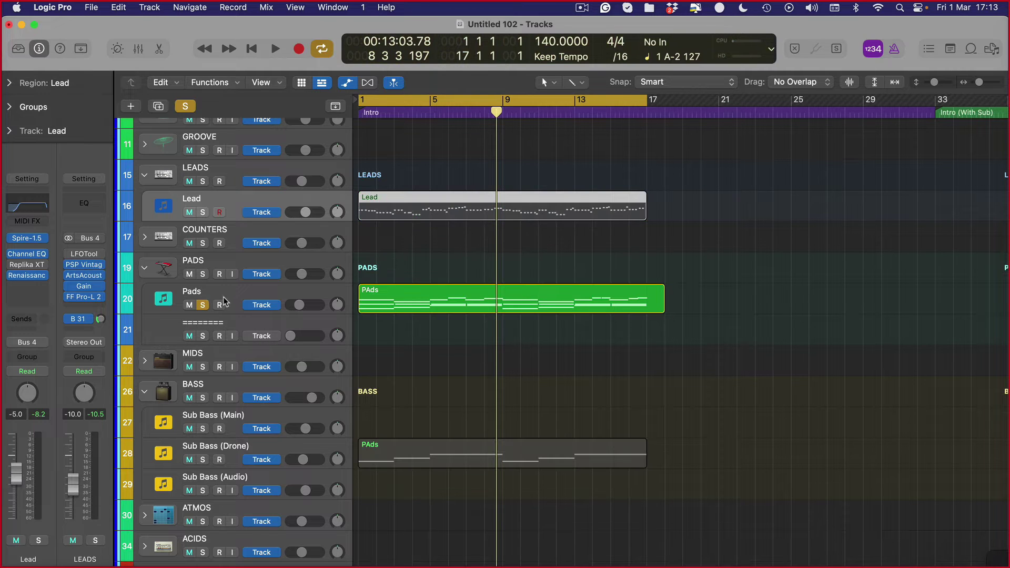
pyautogui.click(229, 300)
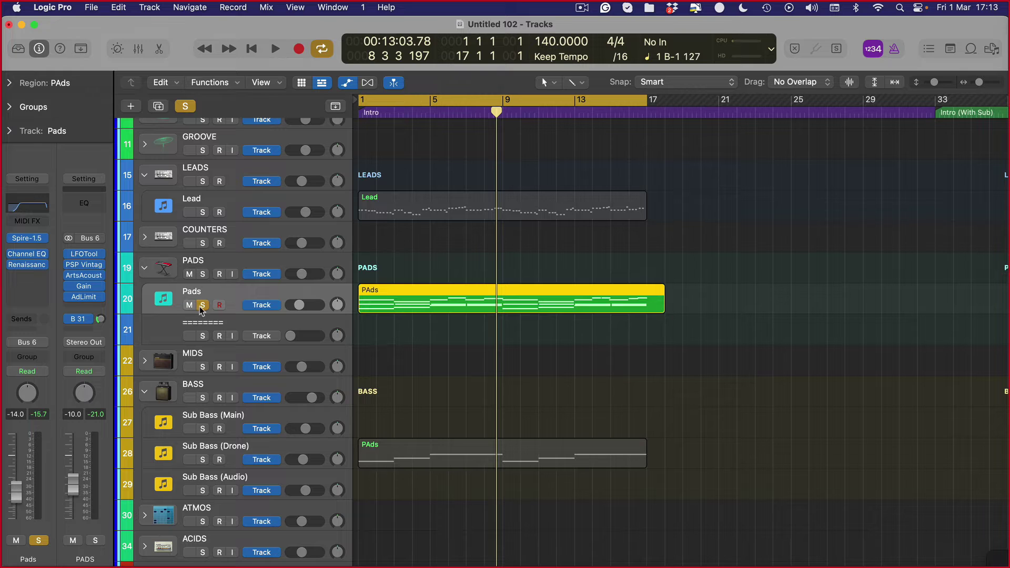
pyautogui.click(476, 452)
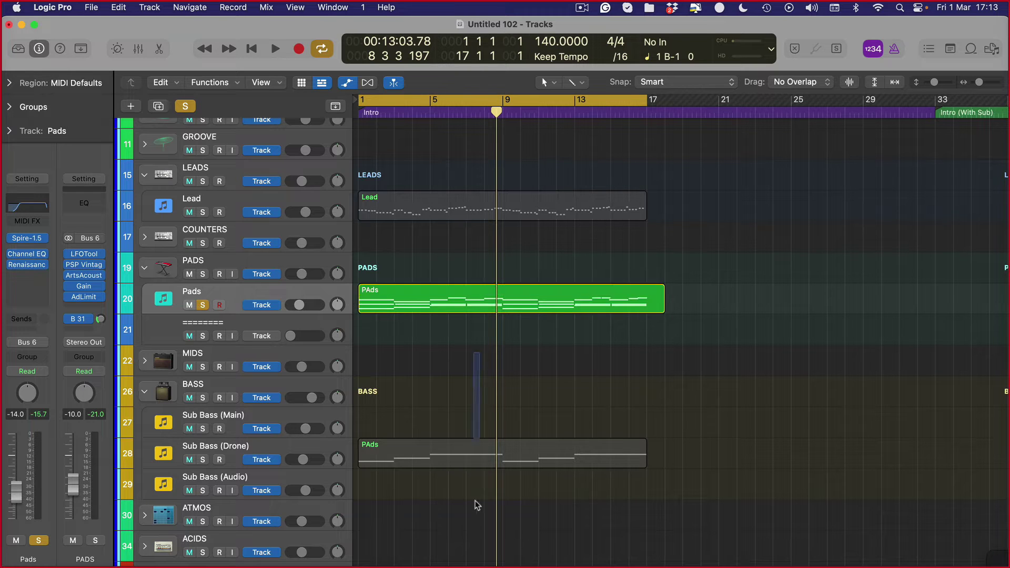
pyautogui.click(202, 305)
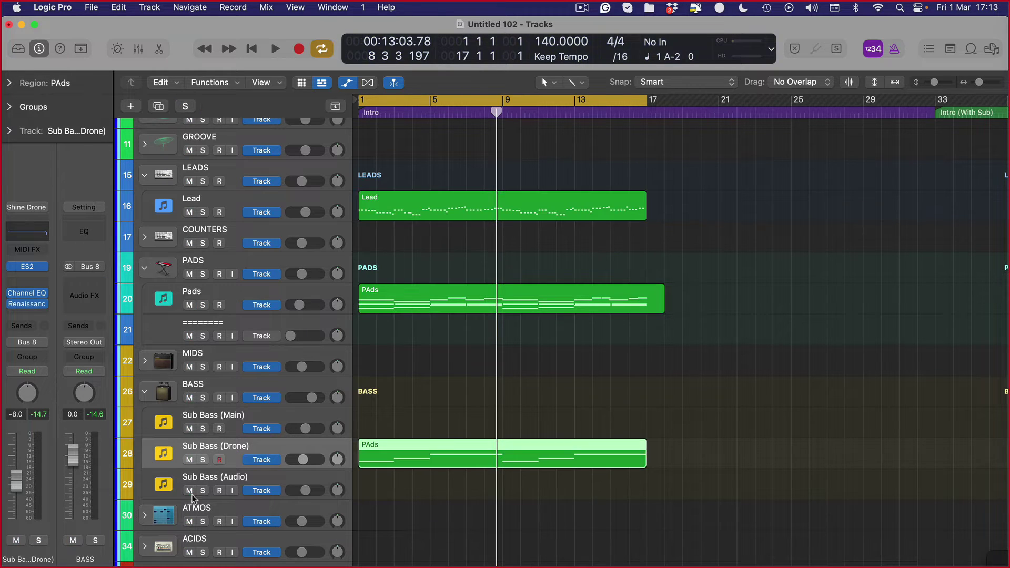
# Step: Mute the Lead track and open Spire on the Pads track
pyautogui.click(192, 202)
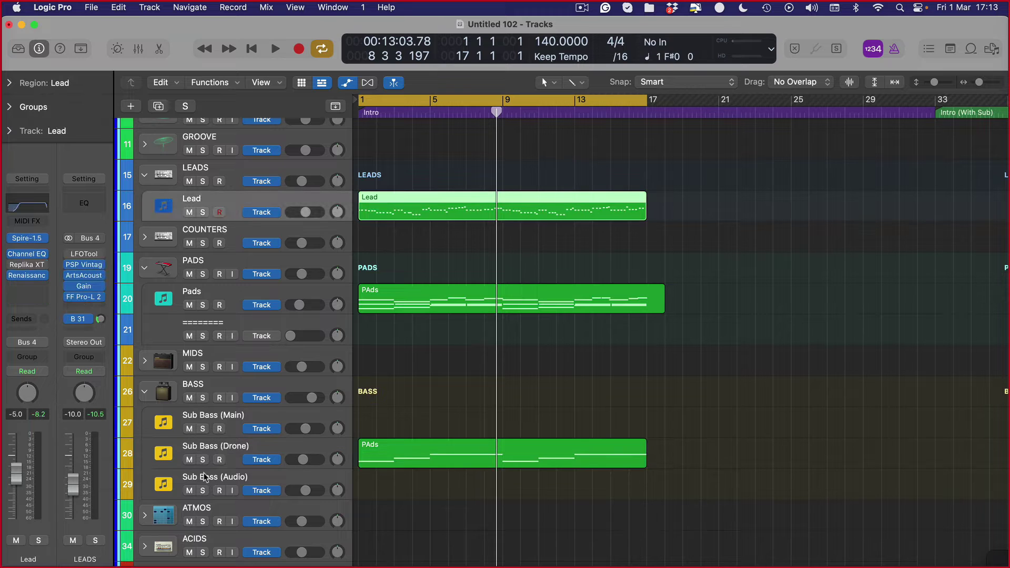
pyautogui.click(189, 213)
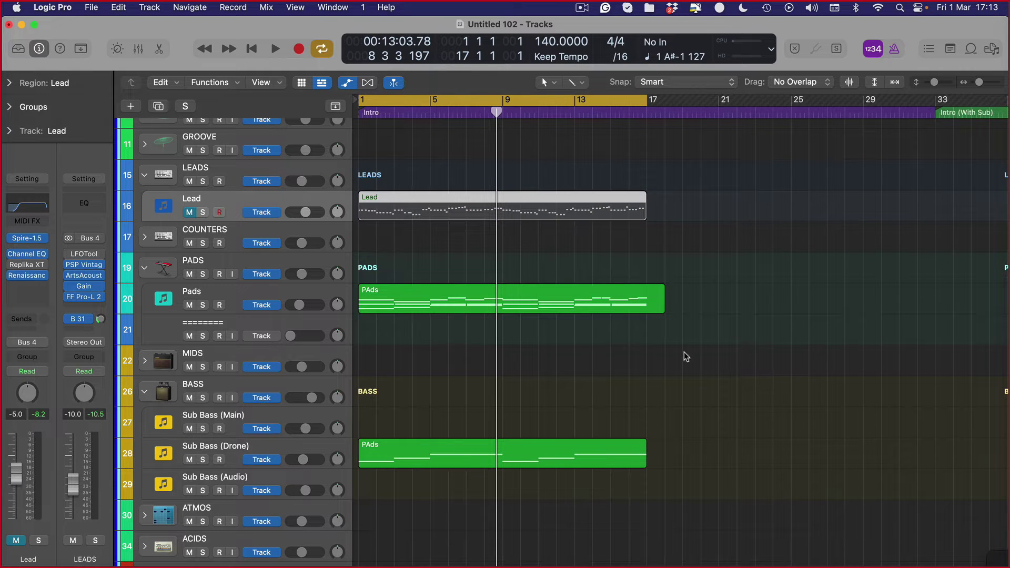
pyautogui.click(28, 238)
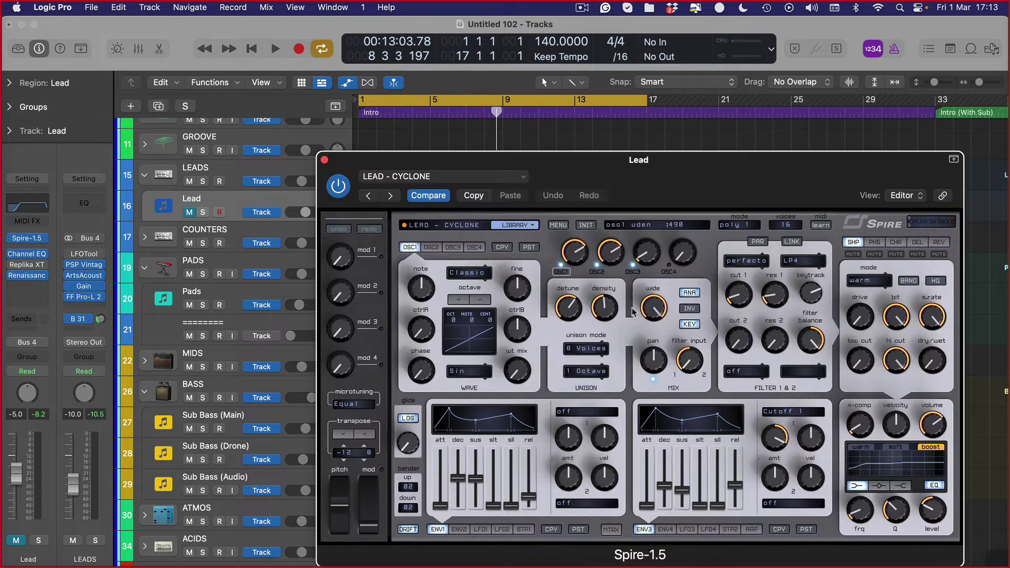
pyautogui.press('super+w')
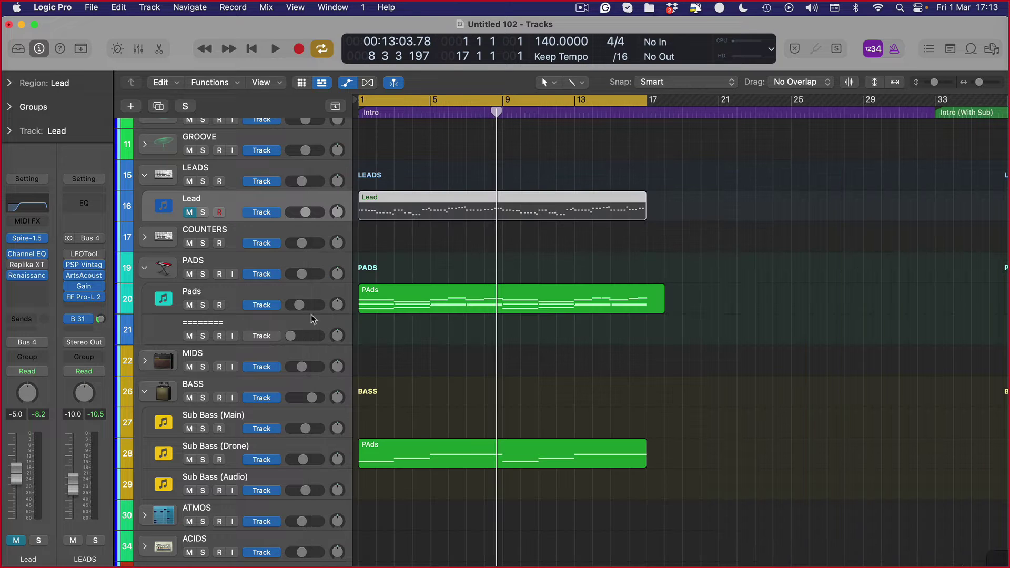
pyautogui.click(231, 299)
pyautogui.click(28, 239)
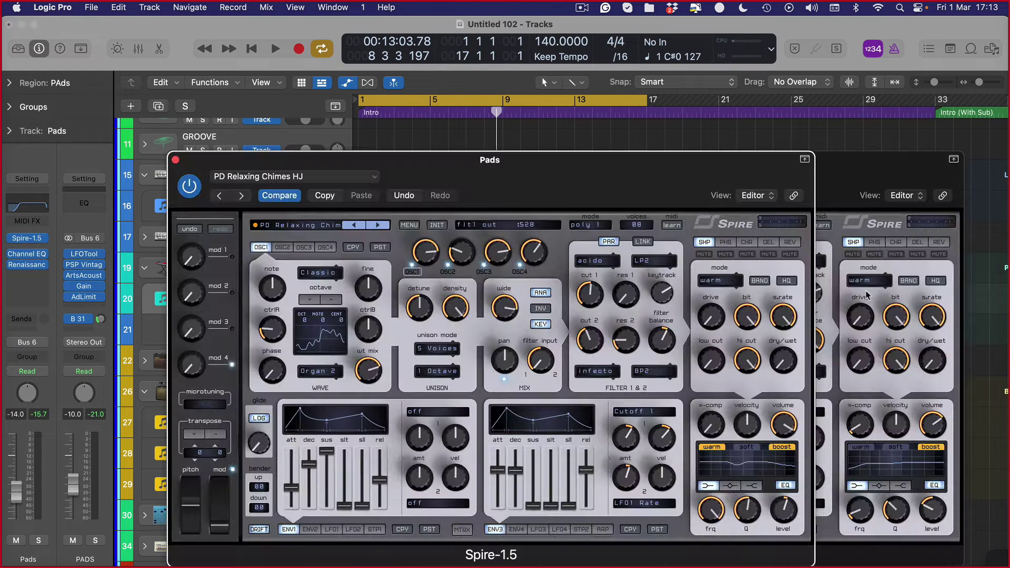
# Step: Enlarge the tracks, show their automation and add a filter 1 cutoff point of 528 at the start of the Pads track
pyautogui.press('v')
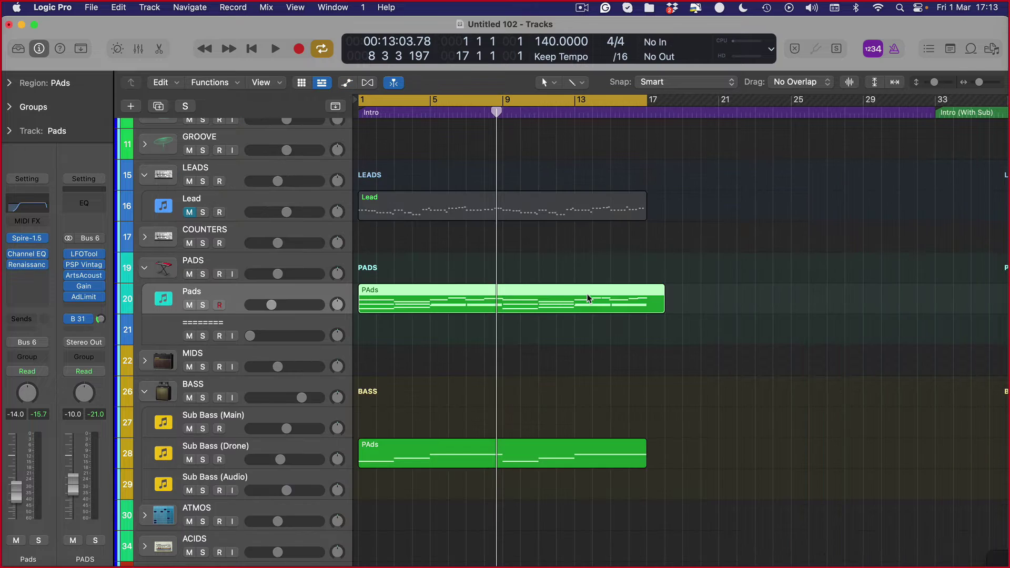
pyautogui.press('super+Down')
pyautogui.press('super+Down')
pyautogui.press('v')
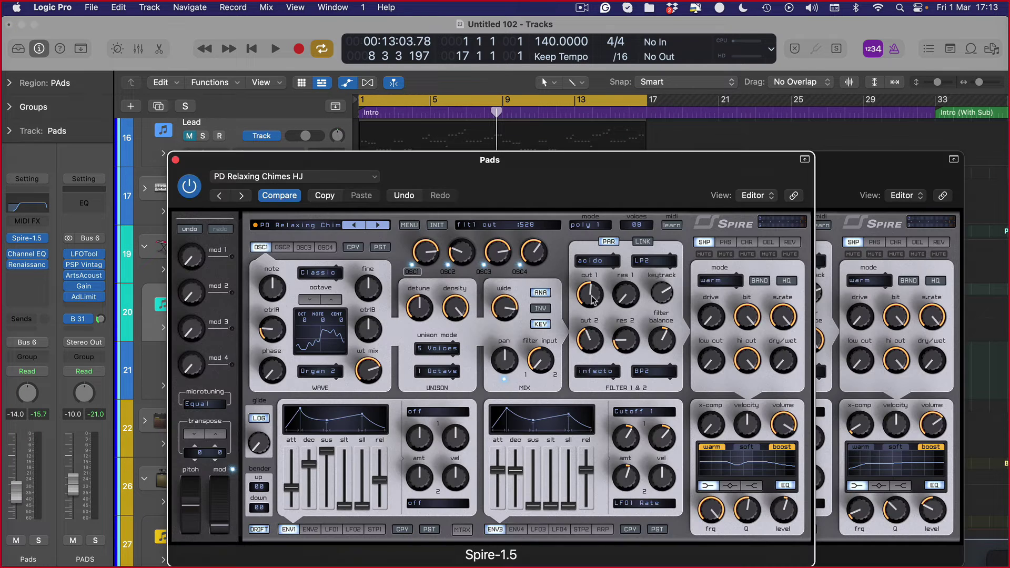
pyautogui.press('v')
pyautogui.click(356, 322)
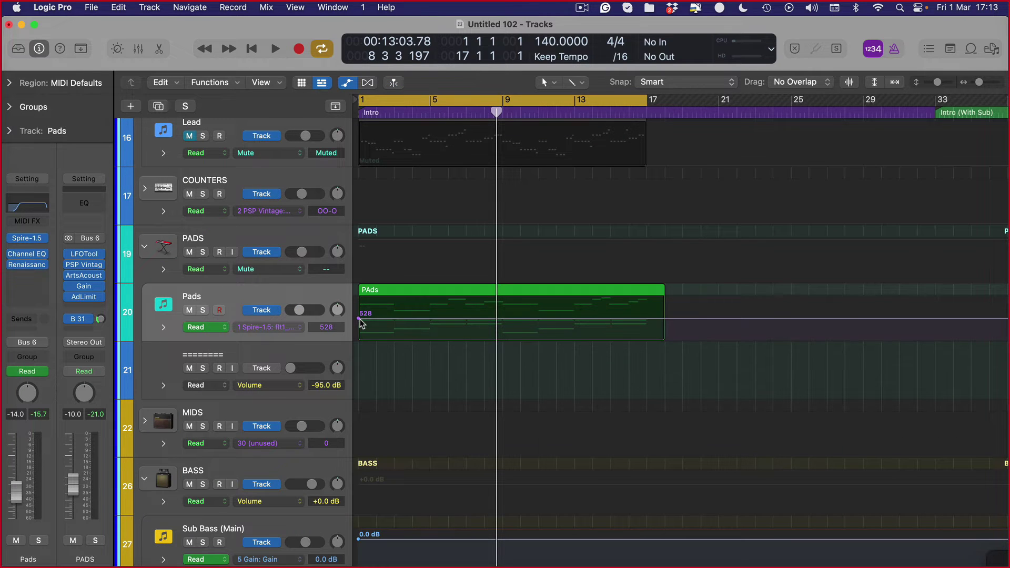
pyautogui.press('v')
pyautogui.press('v')
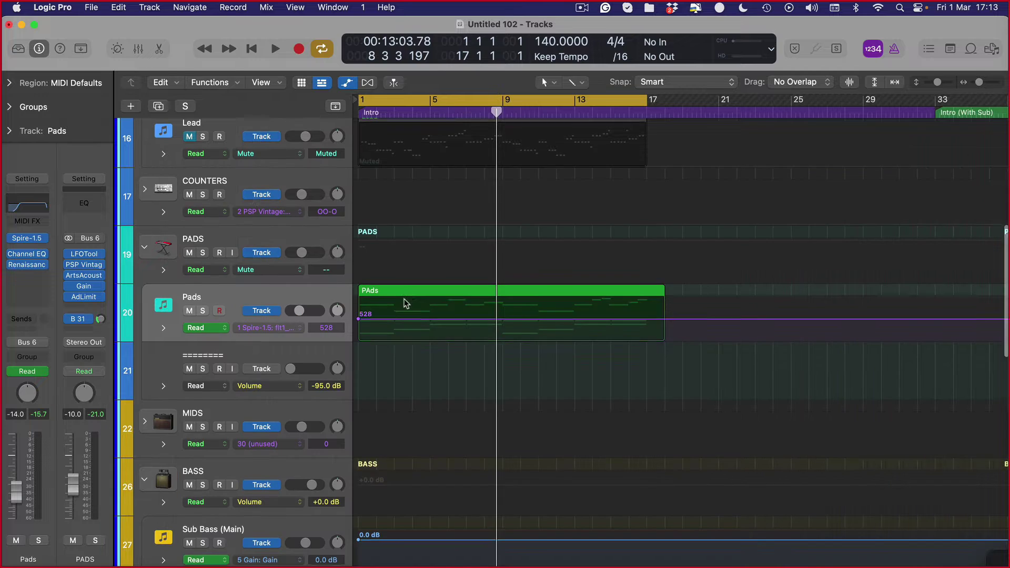
# Step: Clear the active solos, then unmute and solo the Lead track
pyautogui.scroll(3, 405, 304)
pyautogui.click(184, 106)
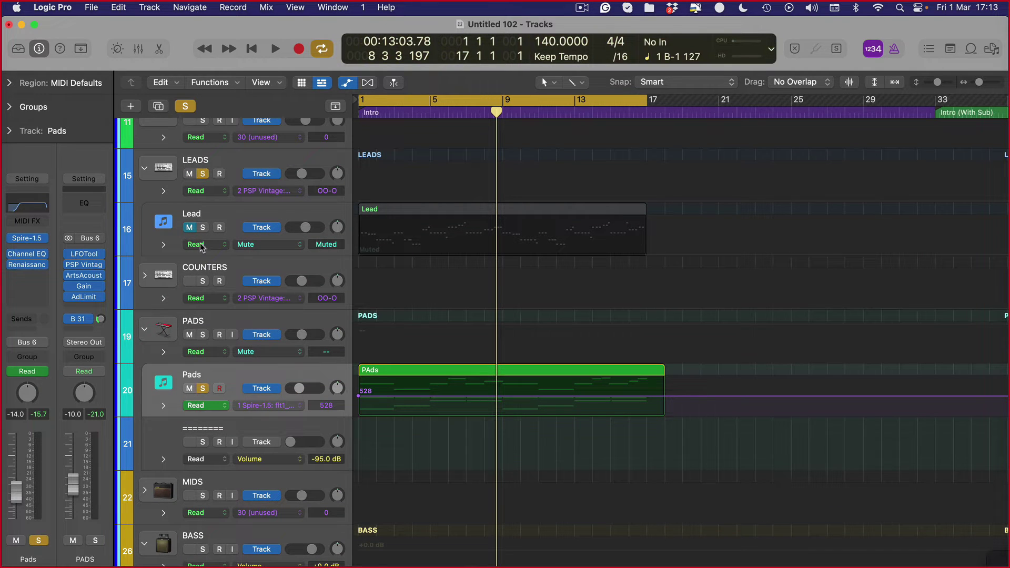
pyautogui.click(190, 105)
pyautogui.click(192, 225)
pyautogui.click(201, 226)
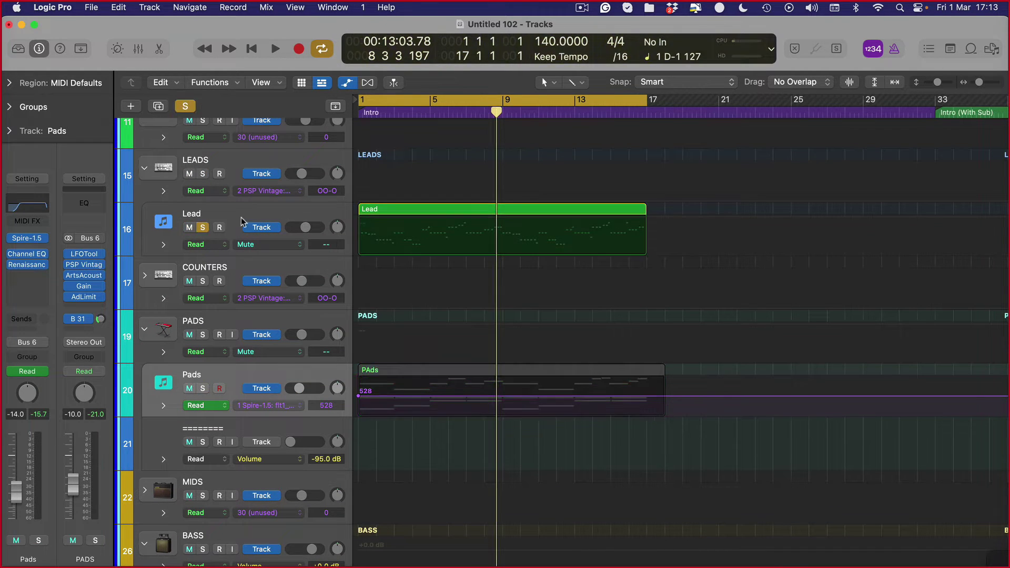
# Step: Open Spire on the Lead track and show its preset library at the user banks
pyautogui.click(240, 206)
pyautogui.click(28, 238)
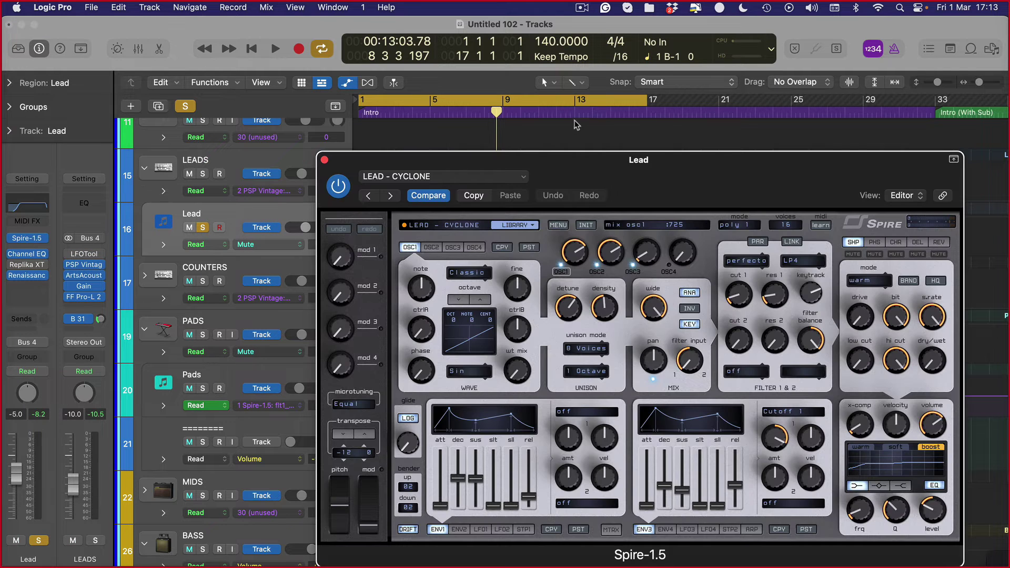
pyautogui.click(449, 225)
pyautogui.scroll(-3, 475, 419)
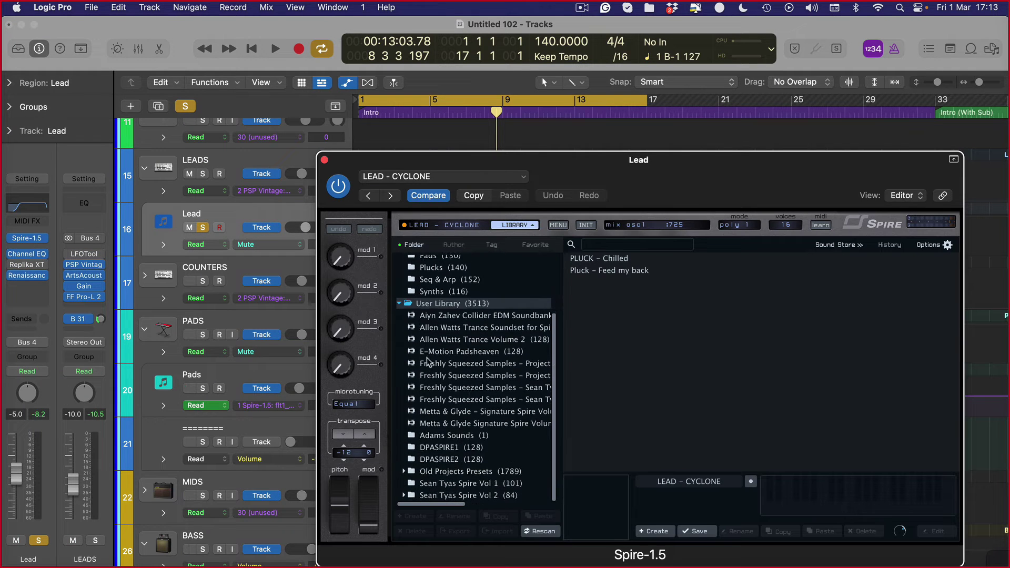
# Step: Load the PLUCK - High Tide preset from the first Metta & Glyde Signature Spire bank
pyautogui.click(458, 411)
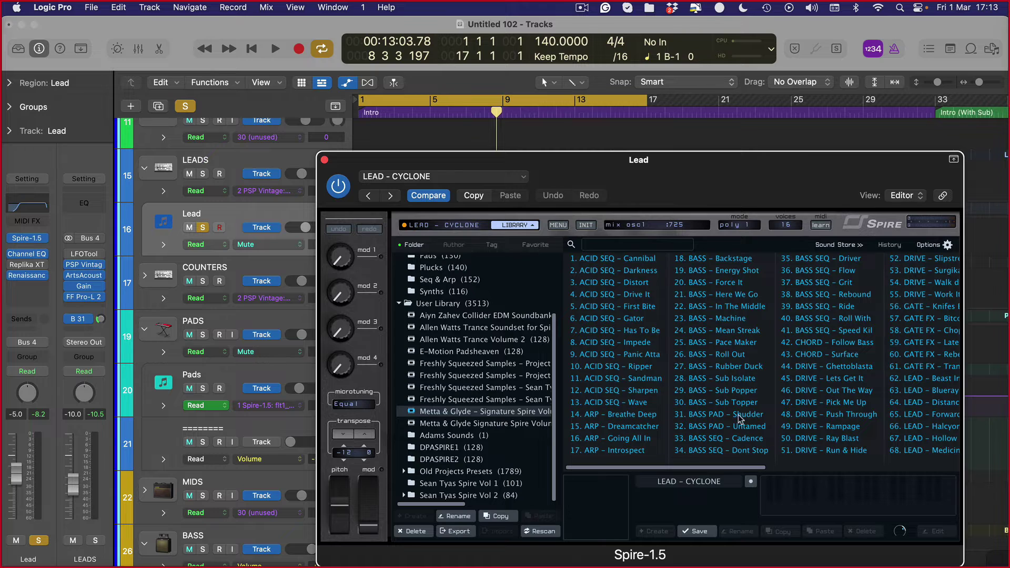
pyautogui.hscroll(10, 747, 415)
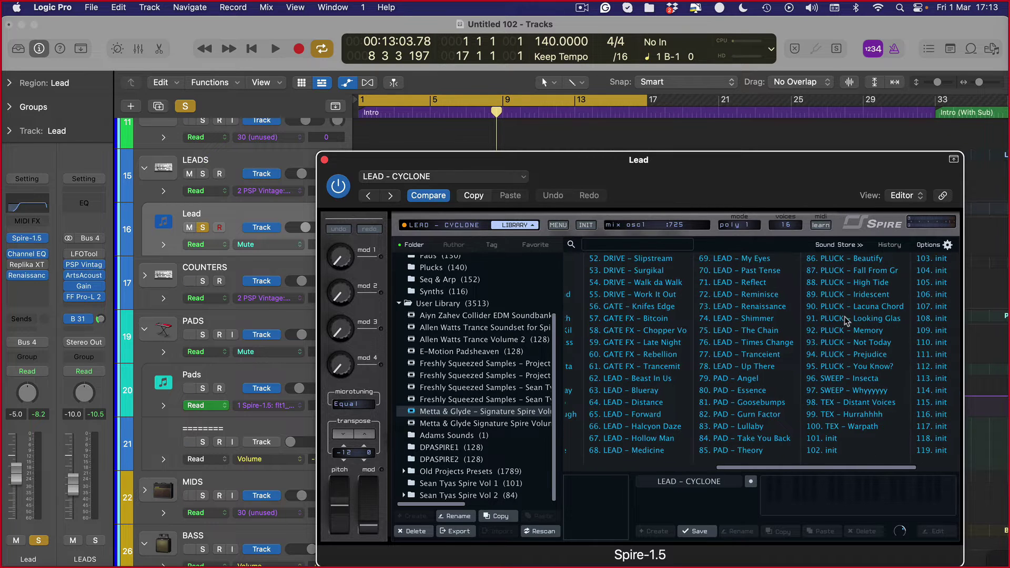
pyautogui.hscroll(3, 846, 322)
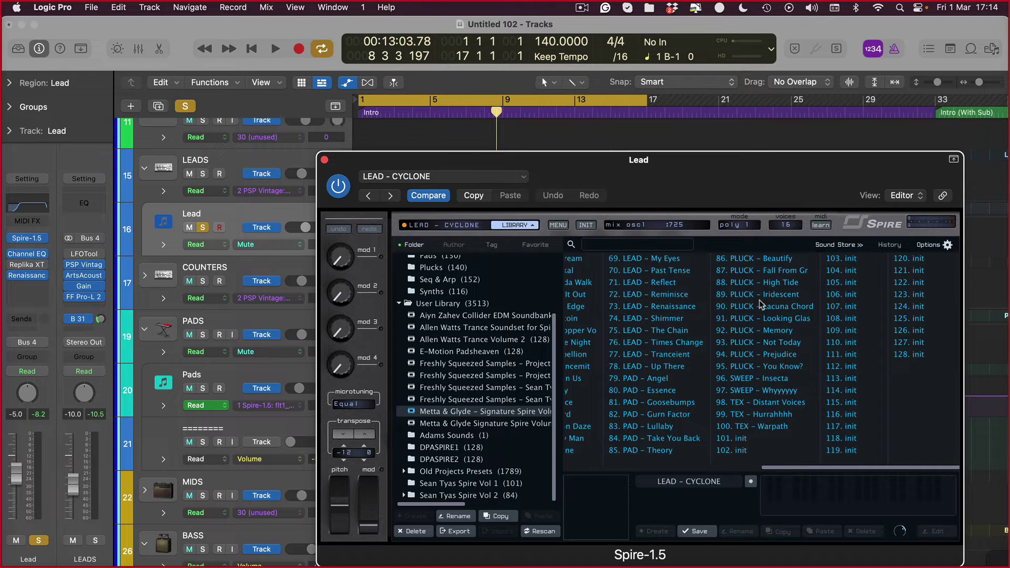
pyautogui.click(765, 286)
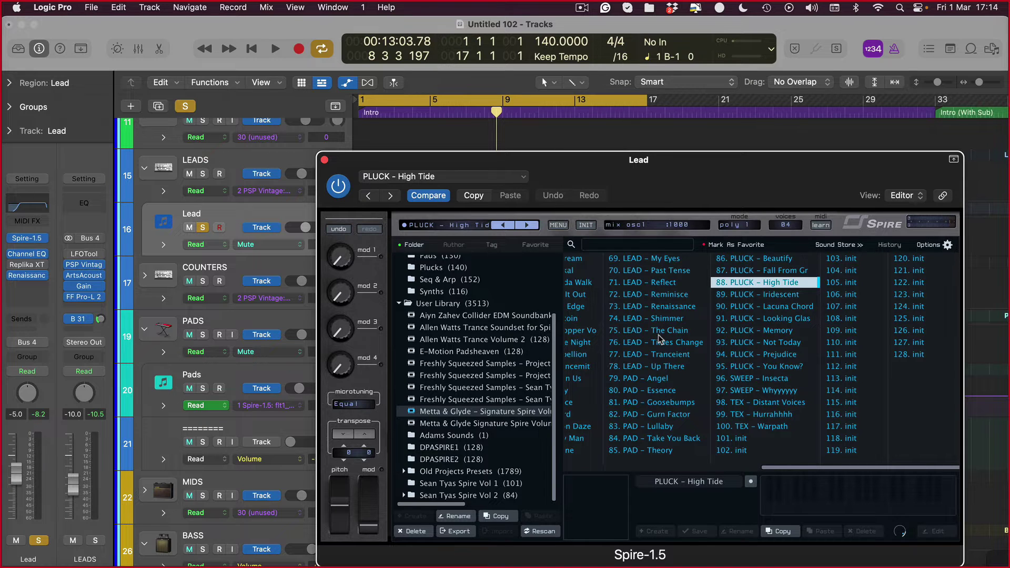
# Step: Try the PLUCK - Beautify preset, then return to PLUCK - High Tide
pyautogui.hscroll(-3, 660, 410)
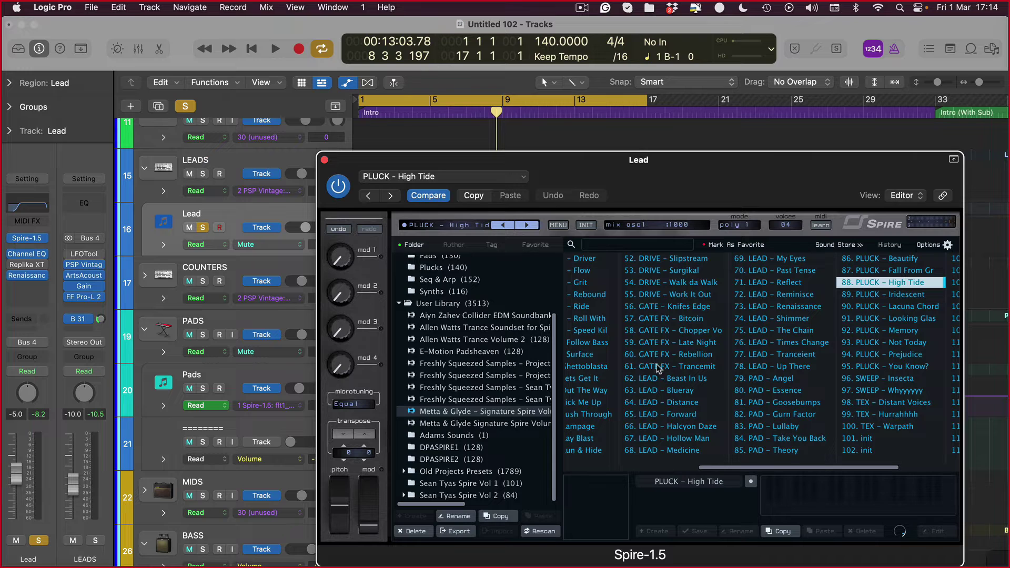
pyautogui.click(876, 259)
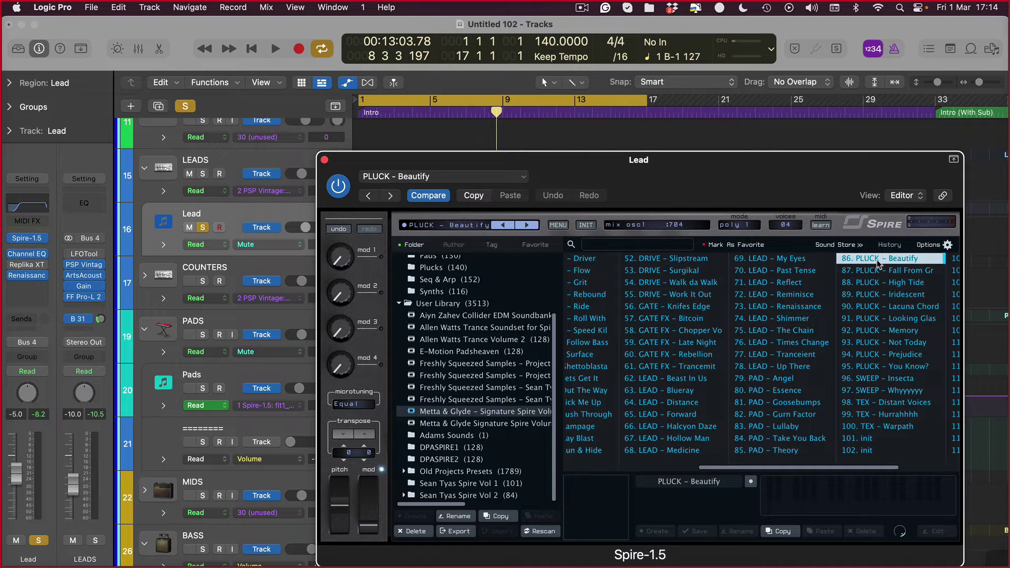
pyautogui.click(876, 283)
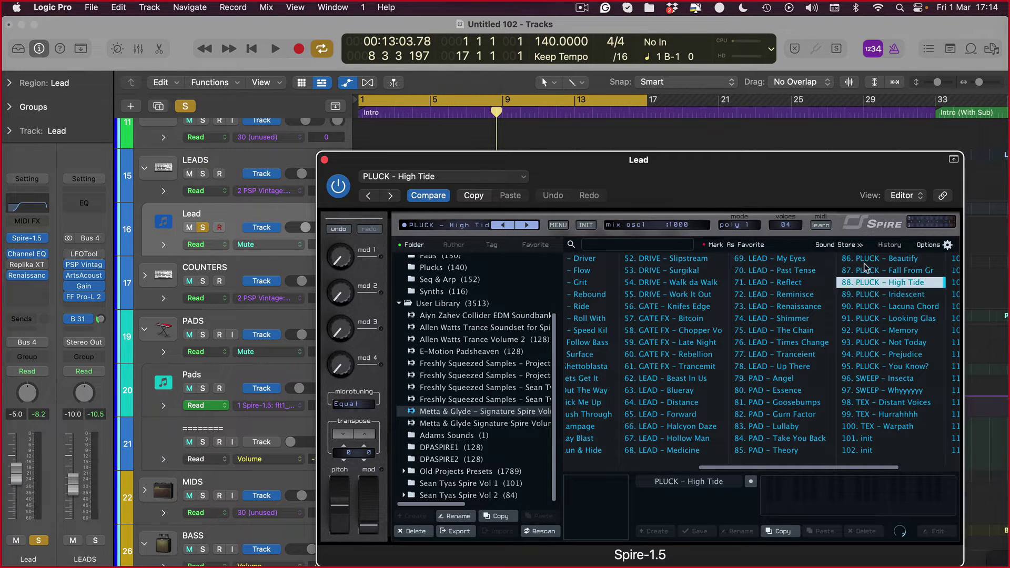
# Step: Open the Lead track's Channel EQ and move its window so Spire's preset list stays accessible
pyautogui.click(837, 245)
pyautogui.hotkey('ctrl', 'Right')
pyautogui.hotkey('ctrl', 'Right')
pyautogui.click(37, 210)
pyautogui.moveTo(448, 180); pyautogui.dragTo(100, 131)
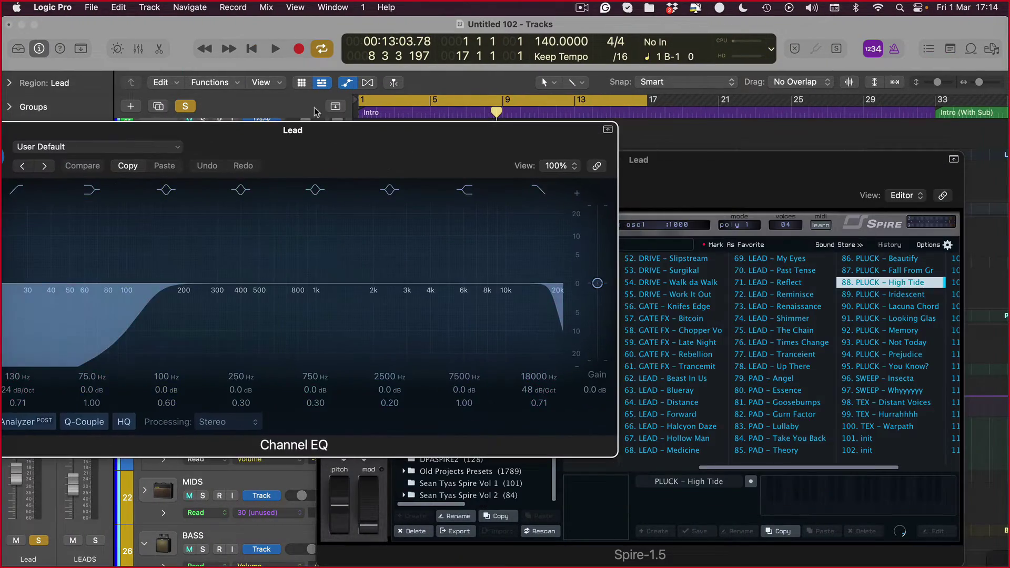
pyautogui.moveTo(296, 127); pyautogui.dragTo(431, 48)
# Step: Compare PLUCK - Fall From Grace with PLUCK - High Tide and set an EQ peak band to 228 Hz, +0.8 dB
pyautogui.click(876, 284)
pyautogui.click(884, 270)
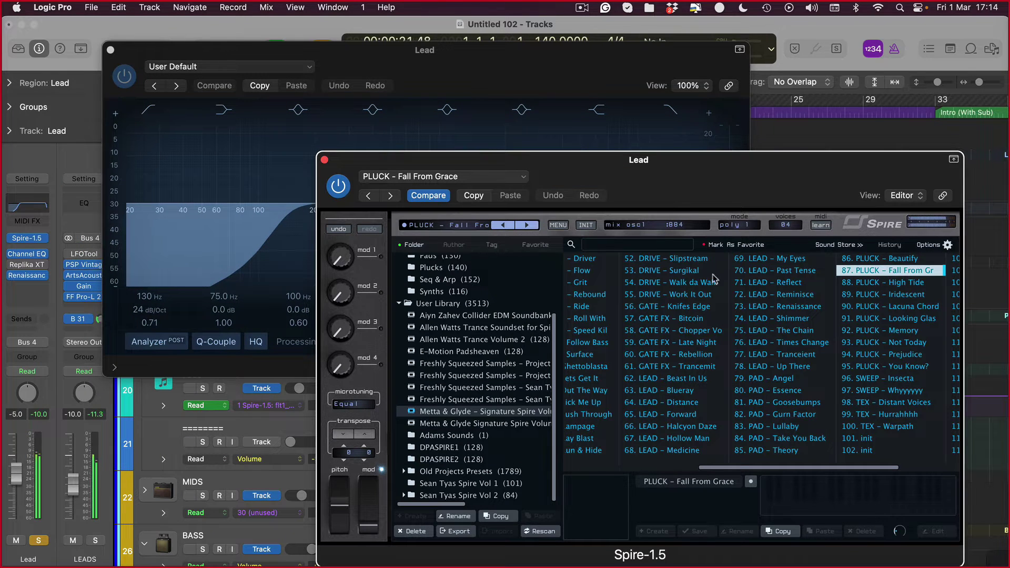
pyautogui.click(237, 156)
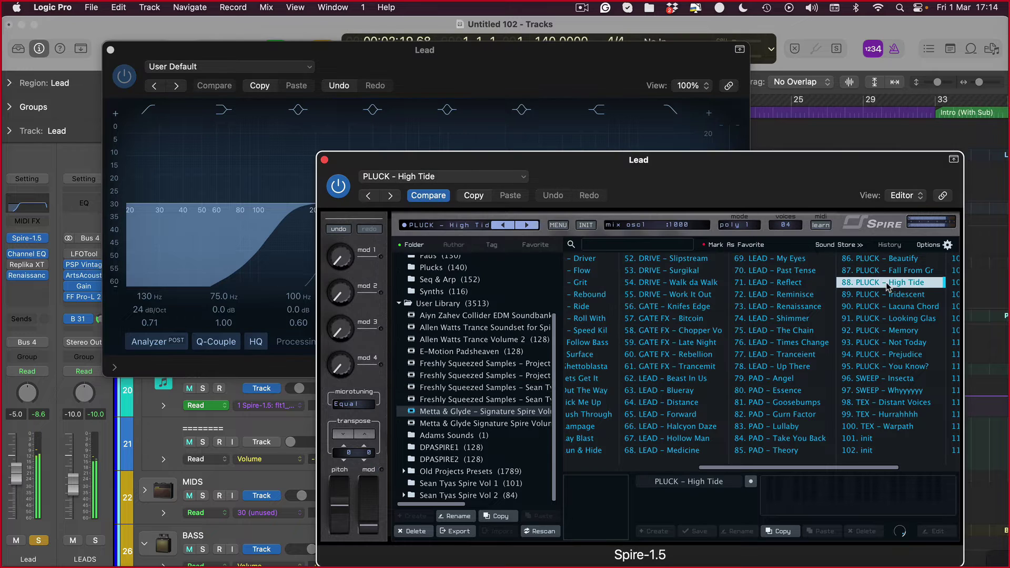
pyautogui.click(259, 202)
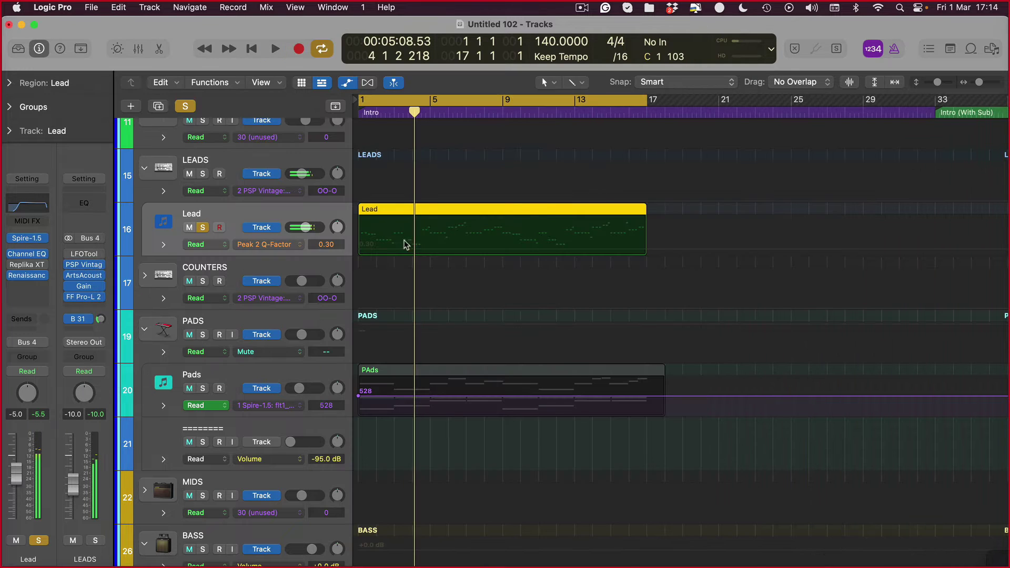
# Step: Transpose all notes of the Lead region down two octaves in the Piano Roll, then close the editor
pyautogui.doubleClick(405, 244)
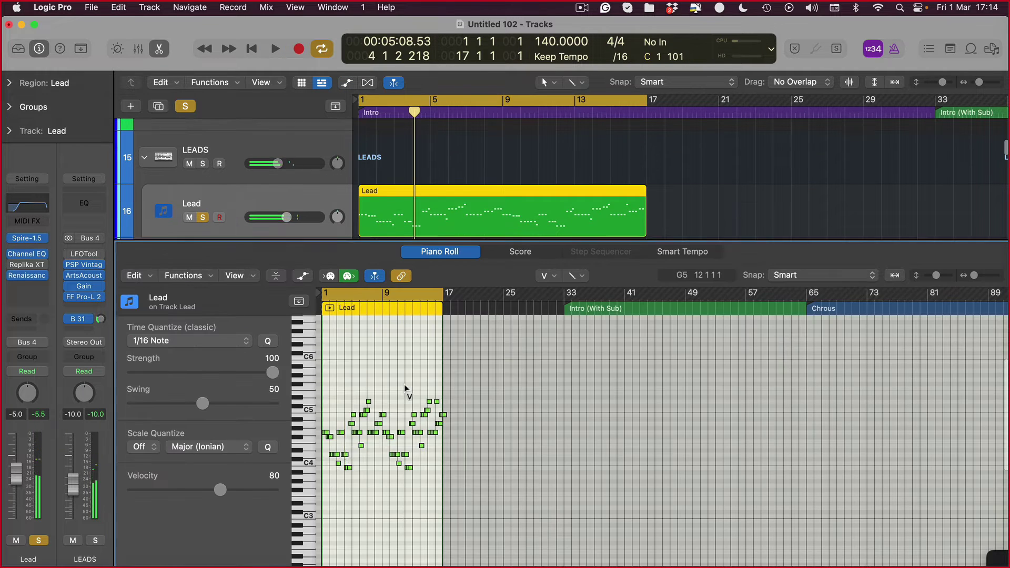
pyautogui.press('super+a')
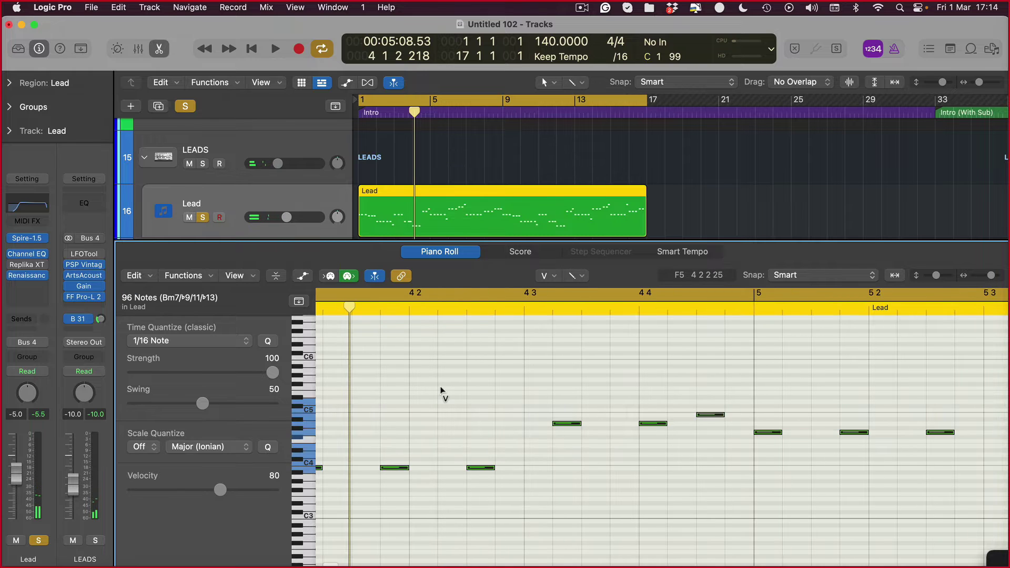
pyautogui.scroll(3, 441, 390)
pyautogui.scroll(3, 424, 409)
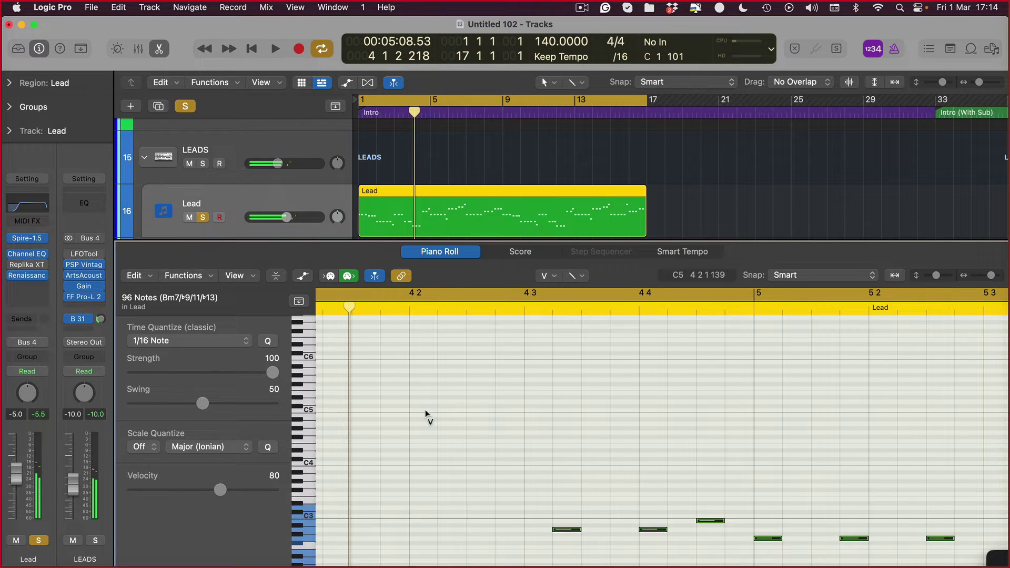
pyautogui.press('e')
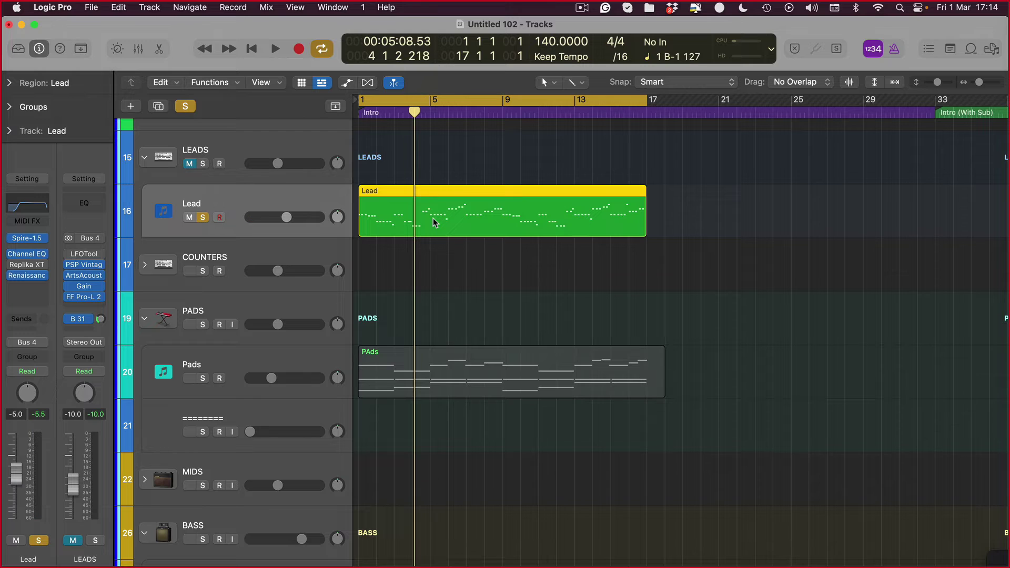
# Step: Unmute the LEADS group and load the PLUCK - Iridescent preset in the Lead track's Spire
pyautogui.click(189, 163)
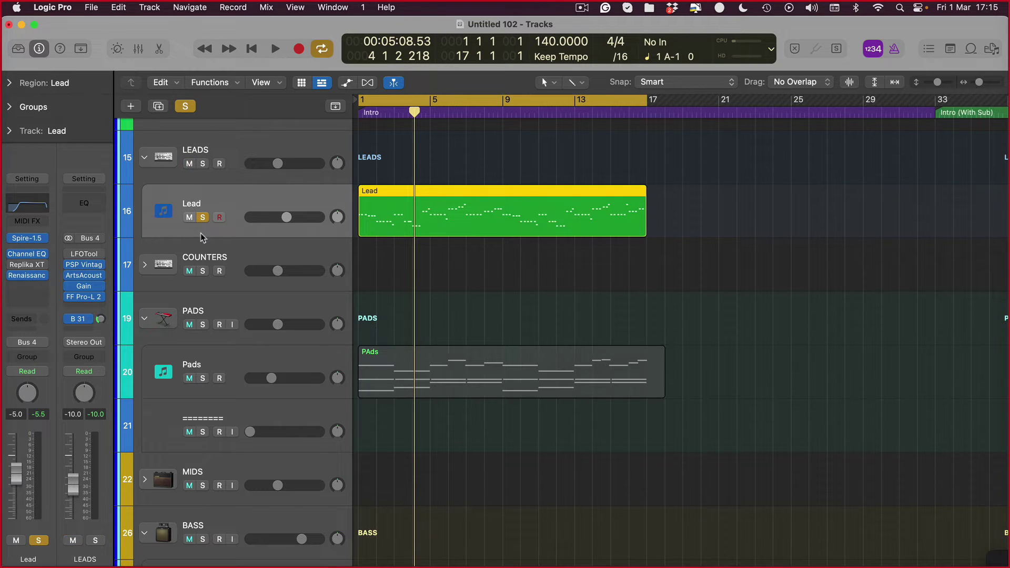
pyautogui.press('v')
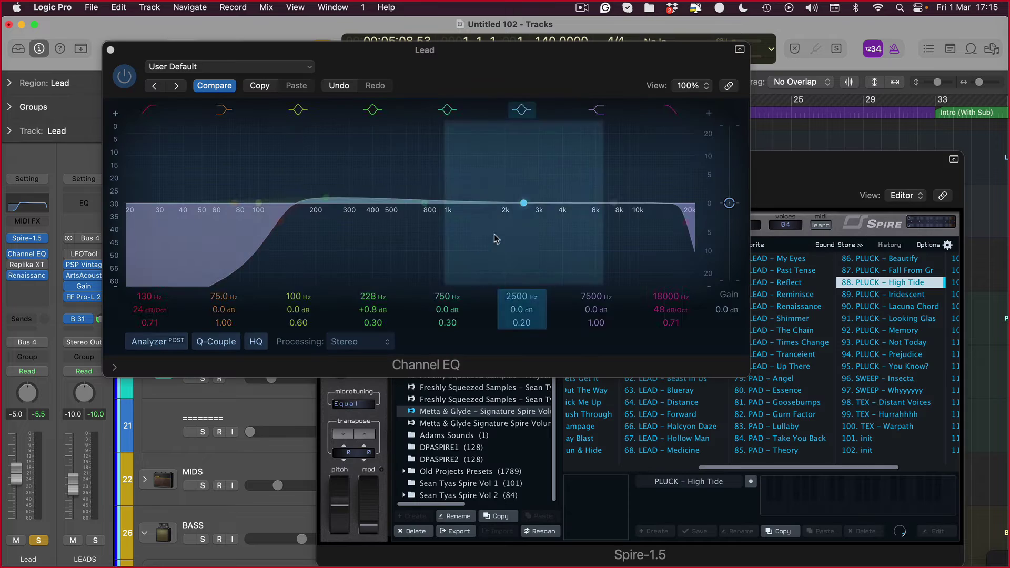
pyautogui.click(868, 294)
# Step: Recall the default setting in the Lead track's Channel EQ
pyautogui.click(279, 278)
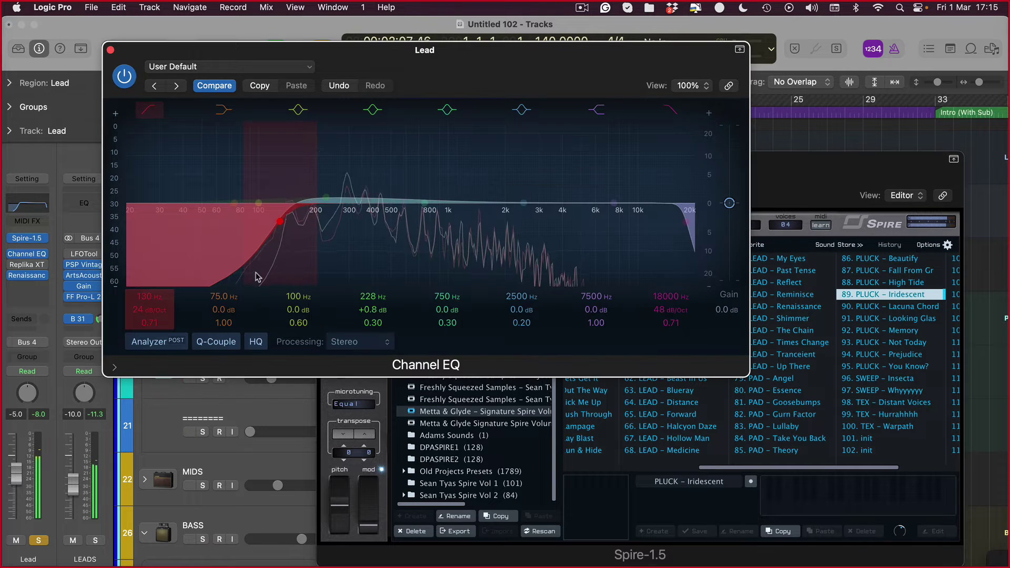
pyautogui.click(167, 67)
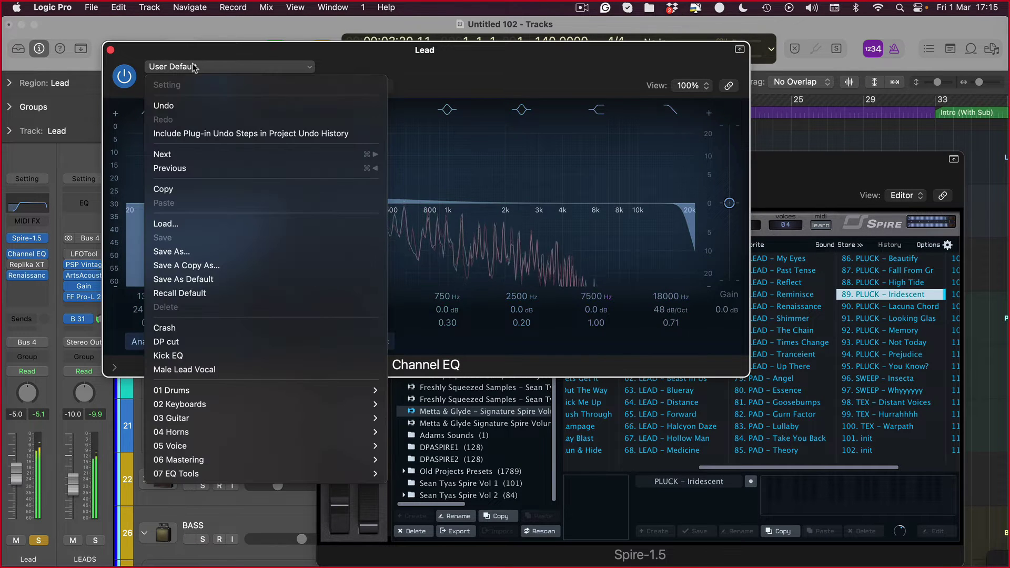
pyautogui.click(186, 293)
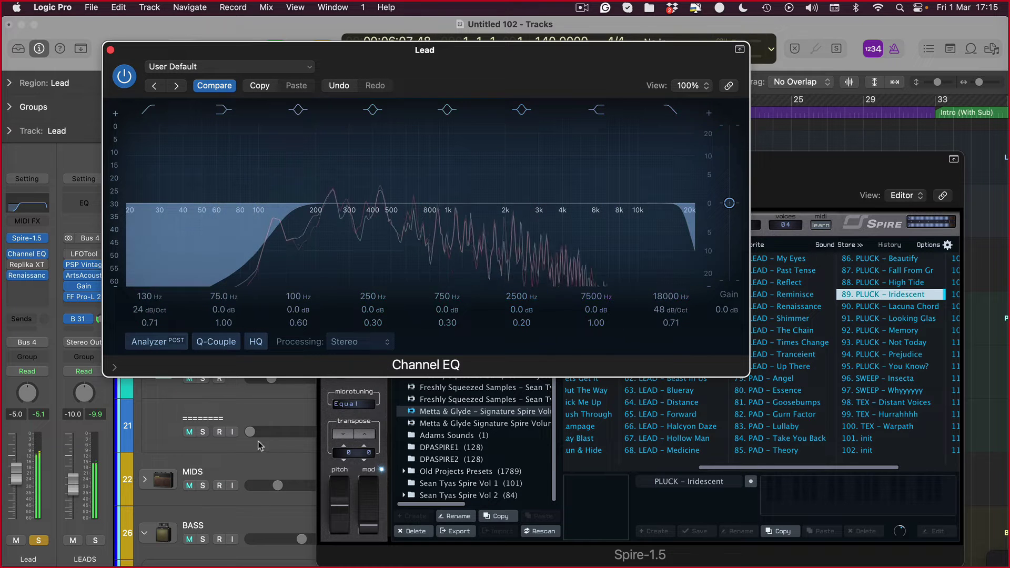
# Step: Try PLUCK - Iridescent transposed up 12 semitones, then reset the transposition to 0
pyautogui.click(358, 435)
pyautogui.click(247, 281)
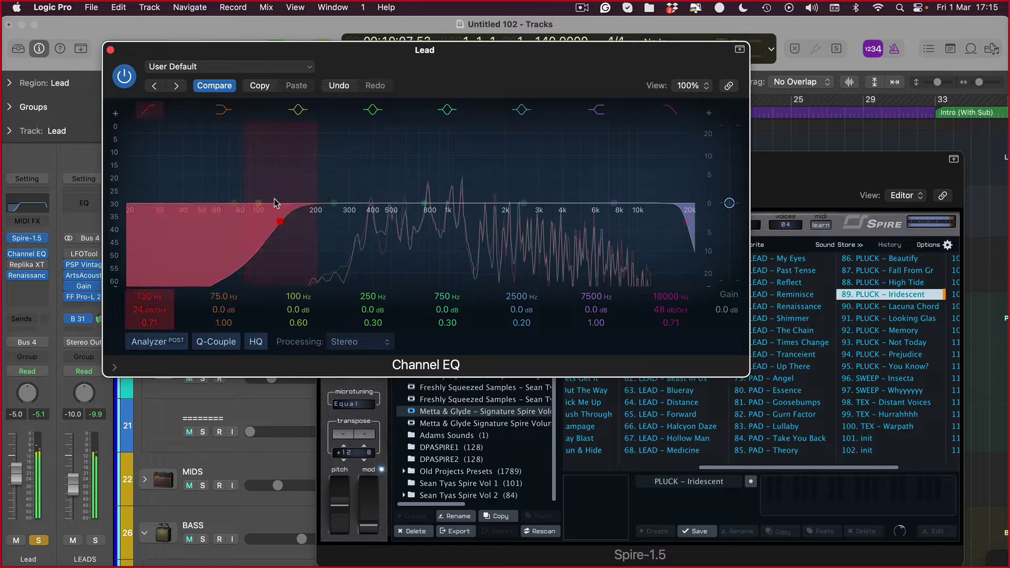
pyautogui.click(342, 435)
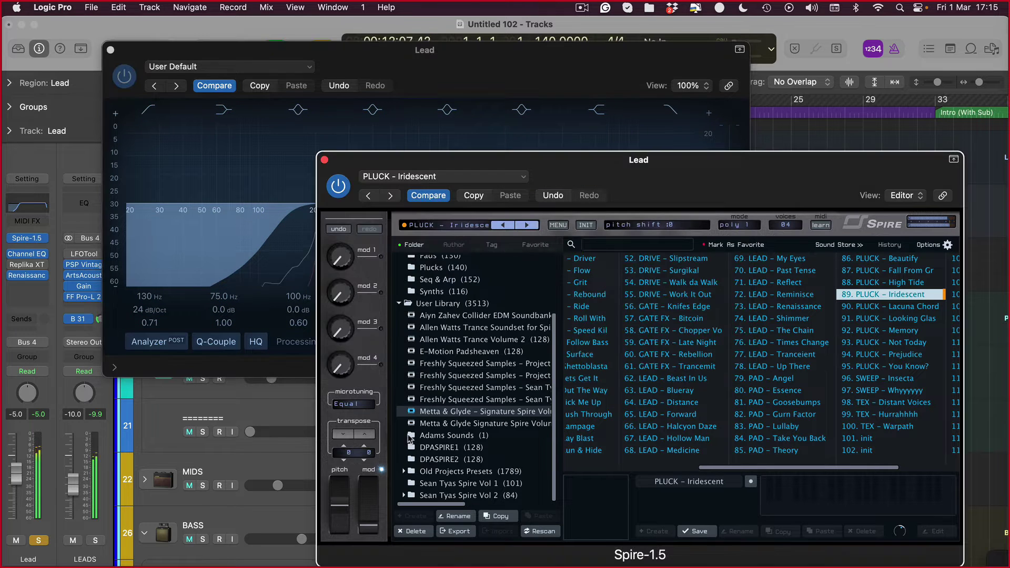
# Step: Load PLUCK - Lacuna Chord transposed up 12 semitones and lower the Lead track's volume to -5.5 dB
pyautogui.click(871, 308)
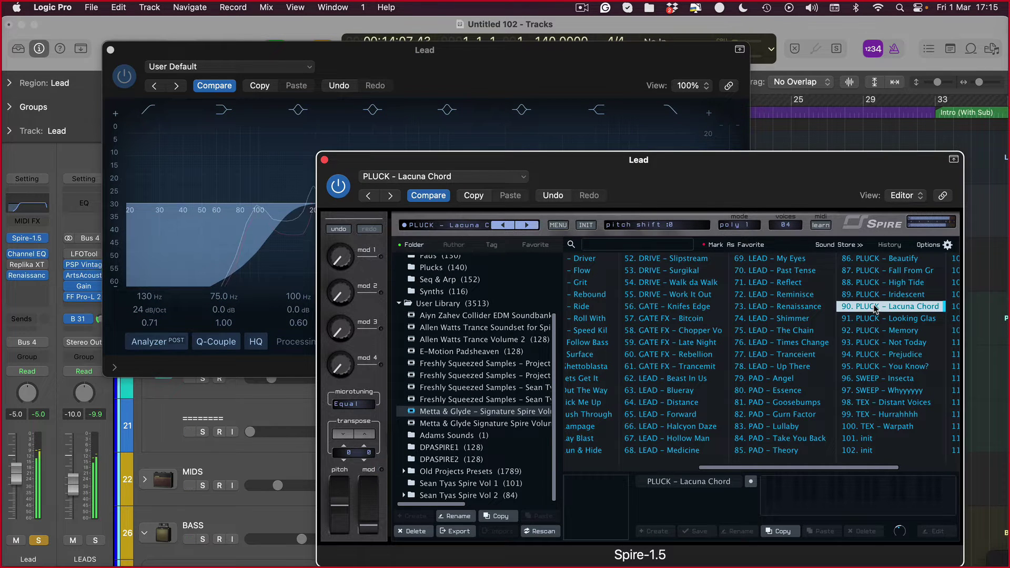
pyautogui.click(366, 434)
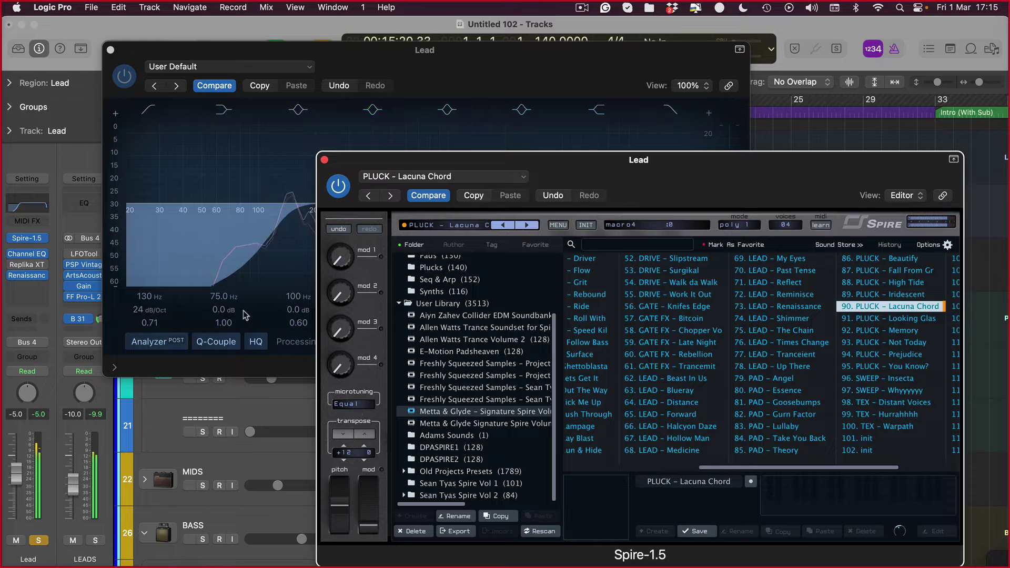
pyautogui.click(272, 227)
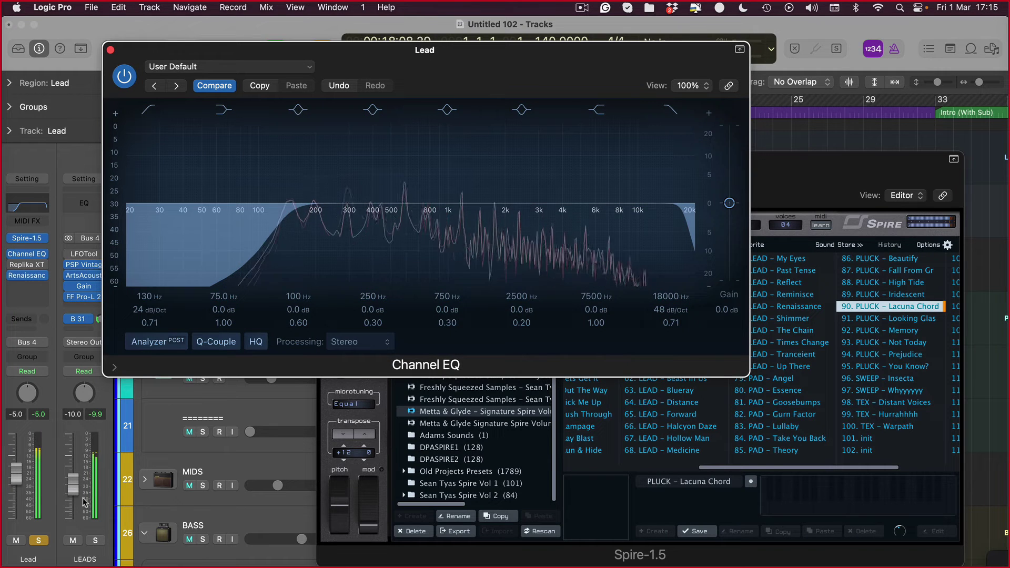
pyautogui.moveTo(16, 473); pyautogui.dragTo(17, 476)
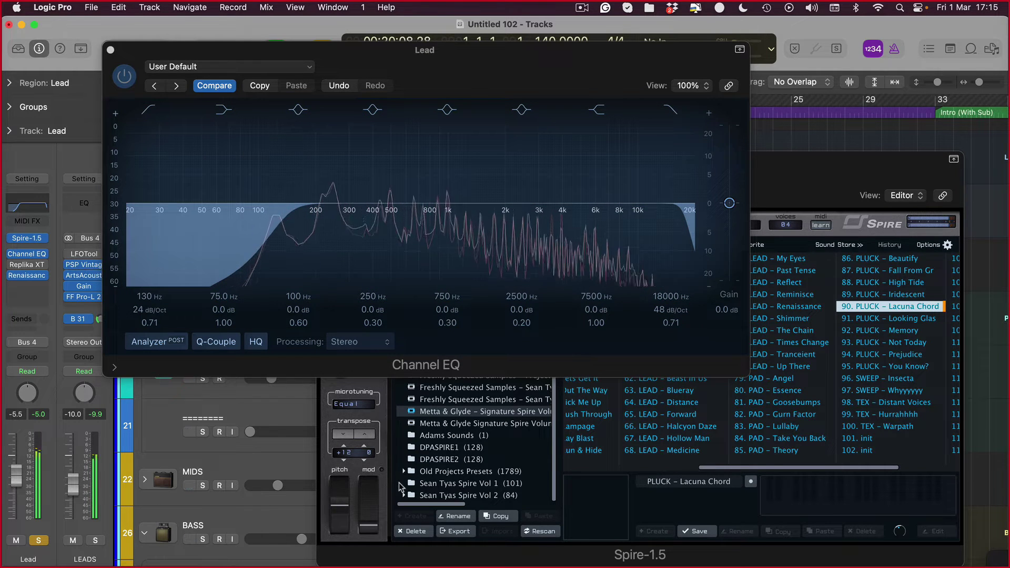
# Step: Return Spire from the preset library to its synth controls and mute its delay effect
pyautogui.click(793, 185)
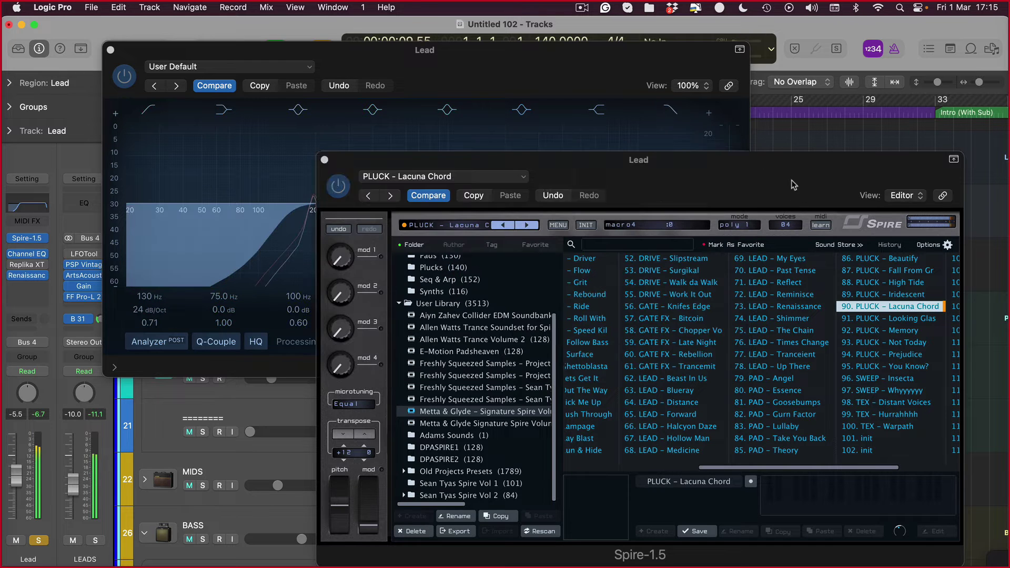
pyautogui.click(554, 226)
pyautogui.click(764, 212)
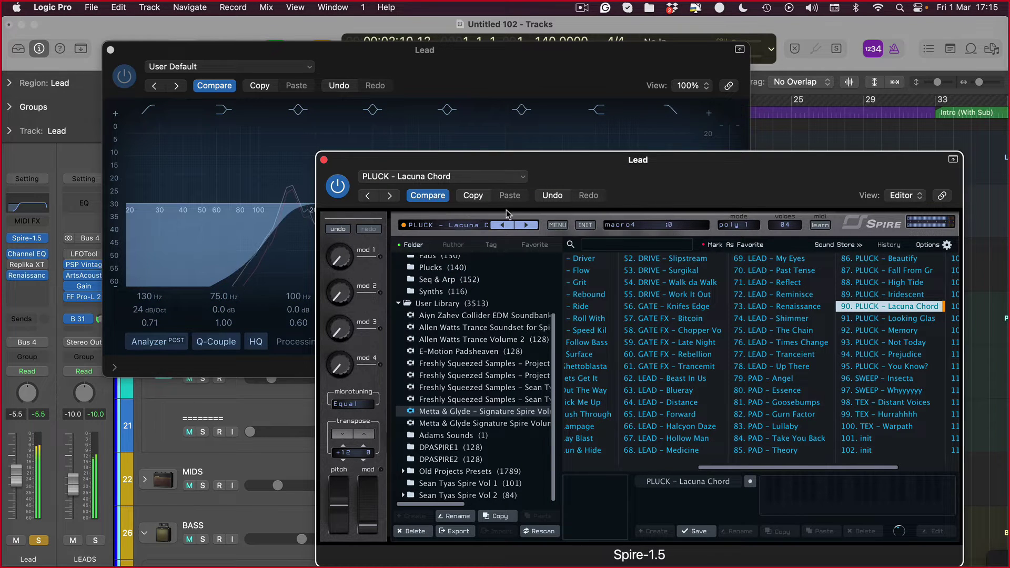
pyautogui.click(479, 136)
pyautogui.click(852, 175)
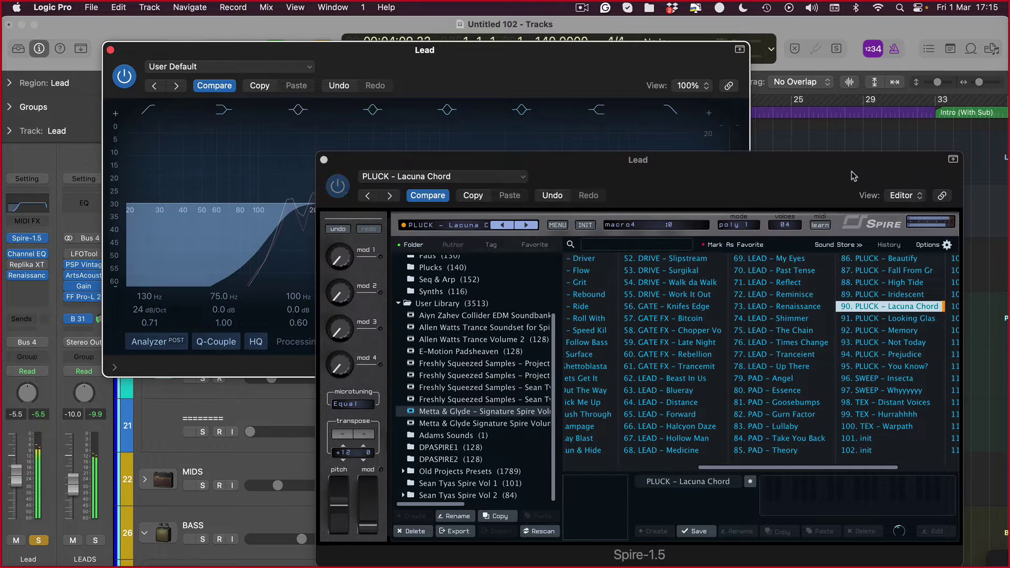
pyautogui.click(456, 230)
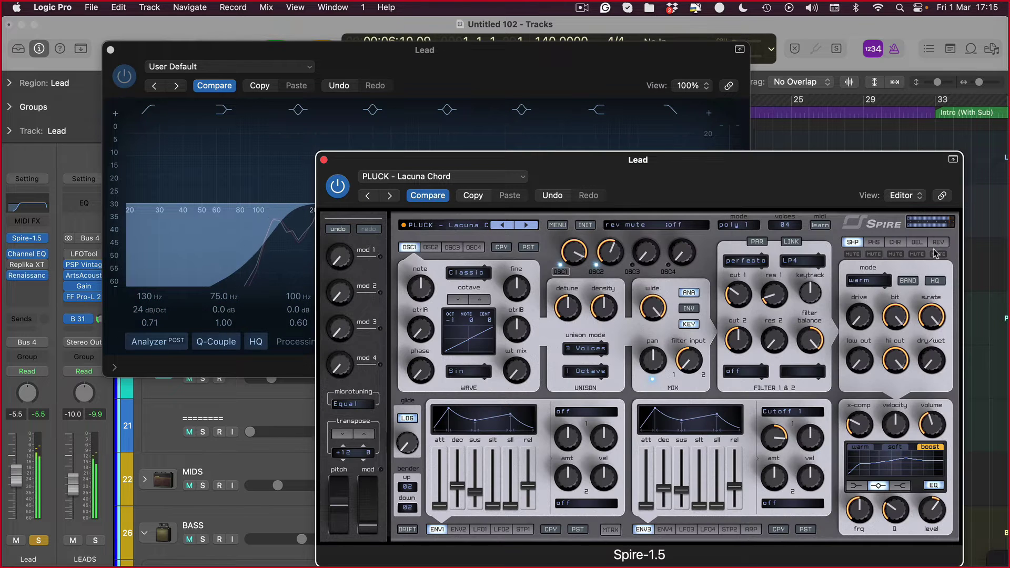
pyautogui.click(916, 256)
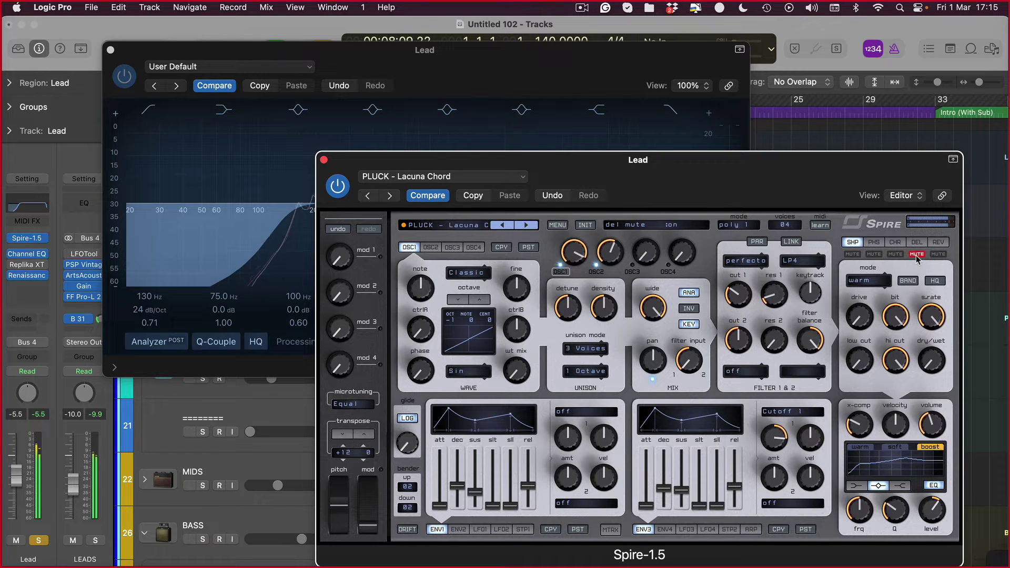
# Step: Audition the Lead with Spire's chorus muted, leave all of Spire's effects unmuted, and show its delay settings
pyautogui.click(900, 256)
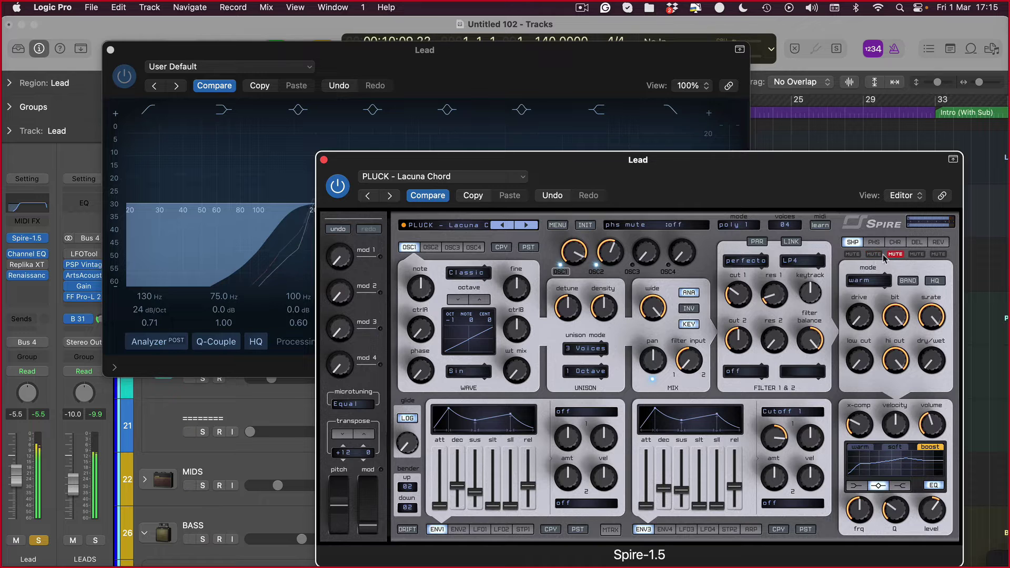
pyautogui.click(895, 255)
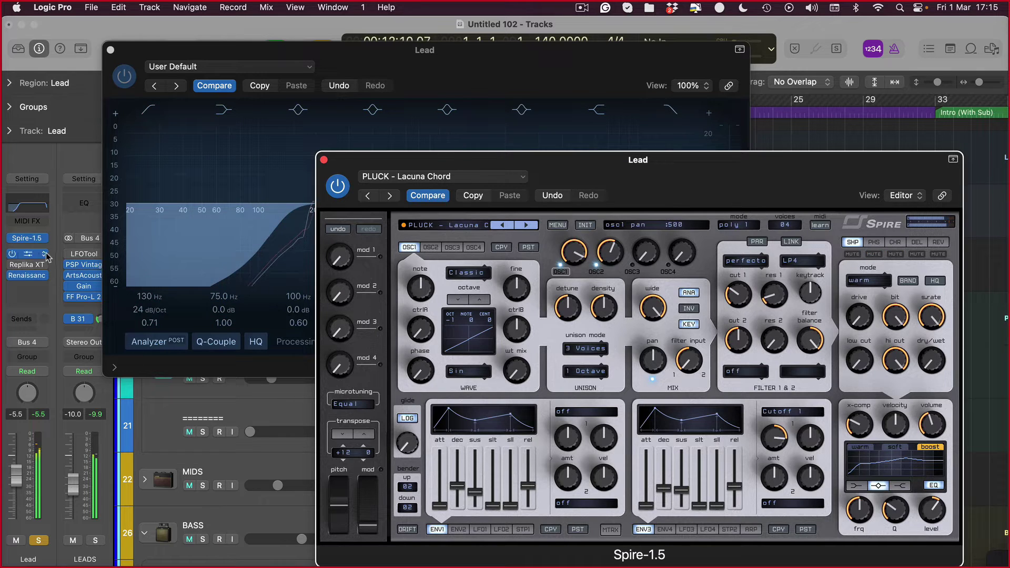
pyautogui.click(13, 266)
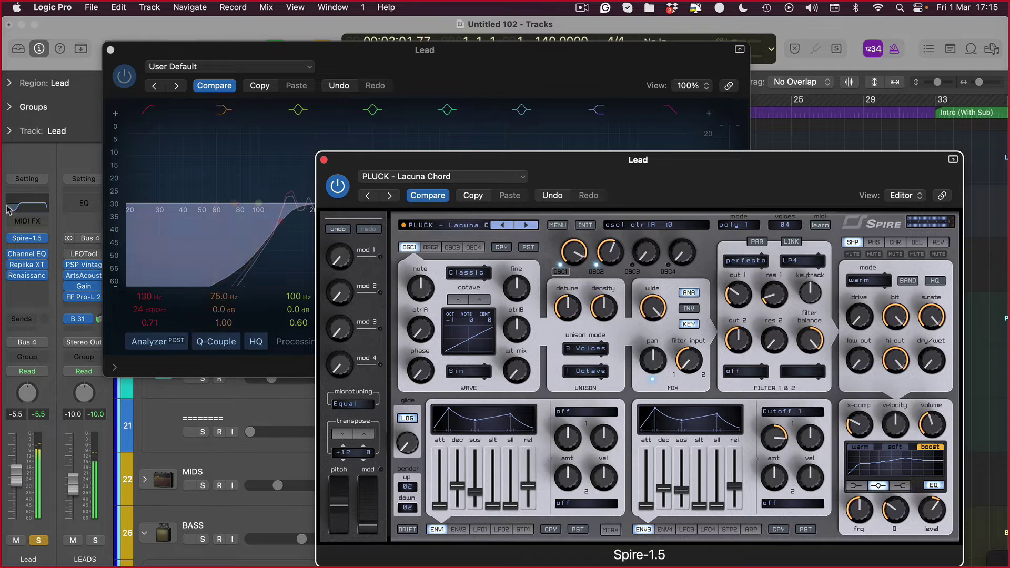
pyautogui.click(917, 242)
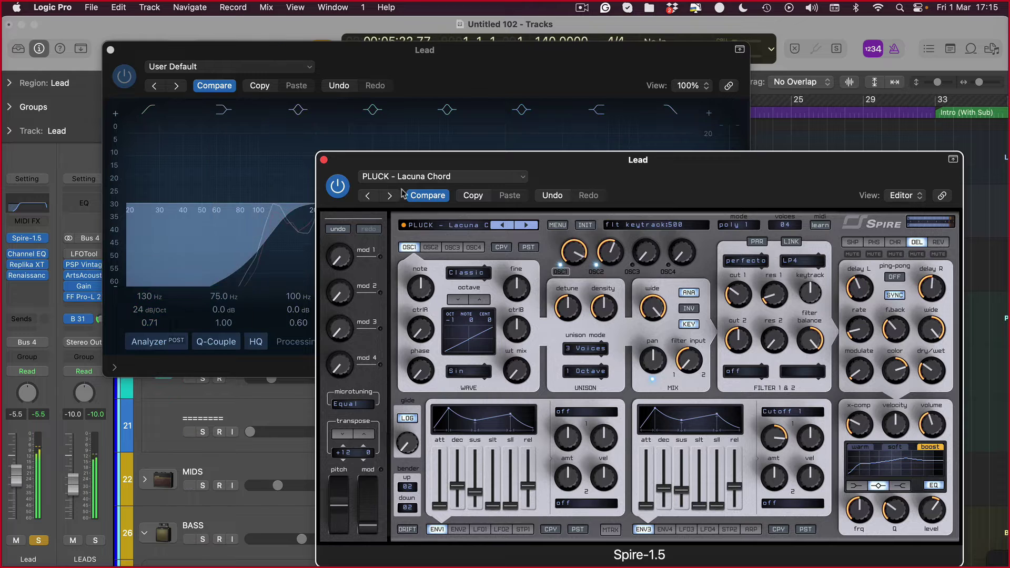
# Step: Clear the solo on the Lead track and mute the LEADS bus
pyautogui.press('v')
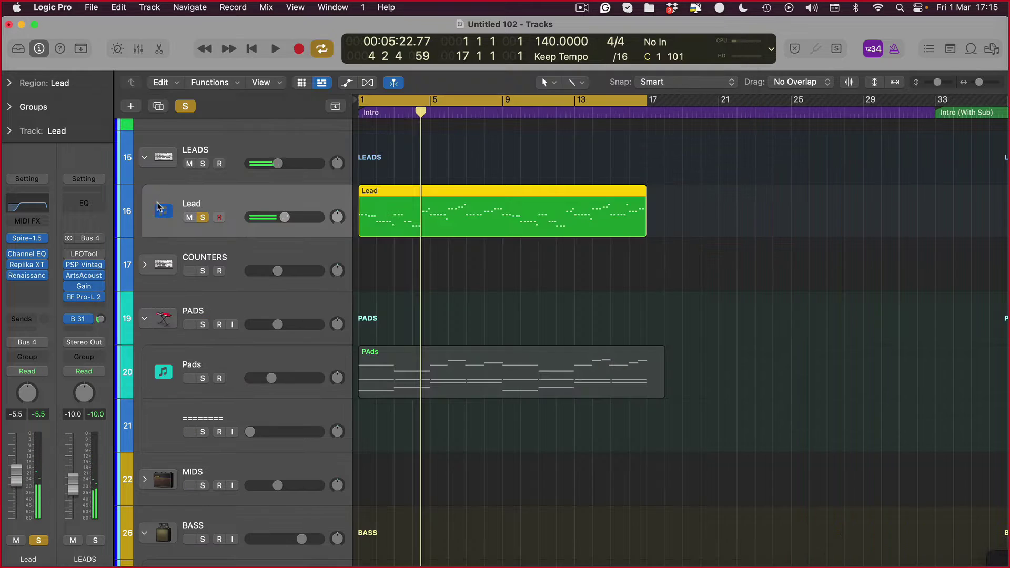
pyautogui.click(203, 217)
pyautogui.click(202, 164)
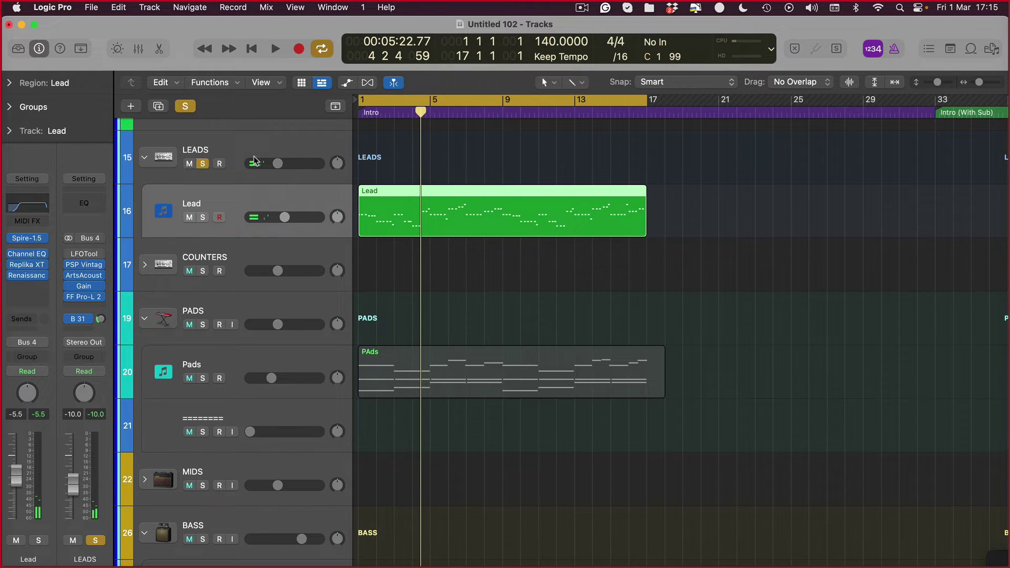
pyautogui.click(202, 164)
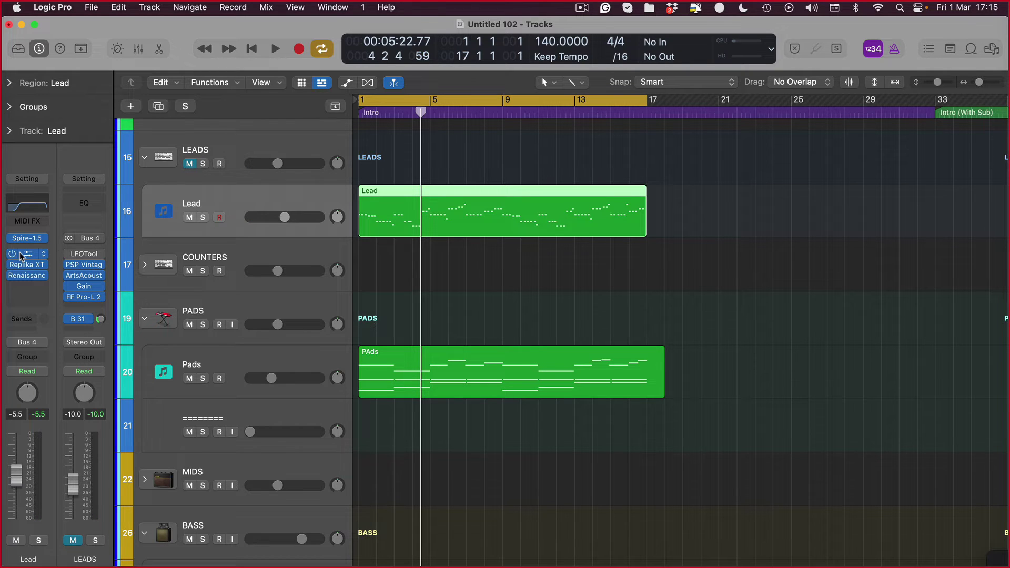
# Step: Solo the Lead with LEADS unmuted and try a lower filter 1 cutoff in Spire during playback, then mute LEADS
pyautogui.press('v')
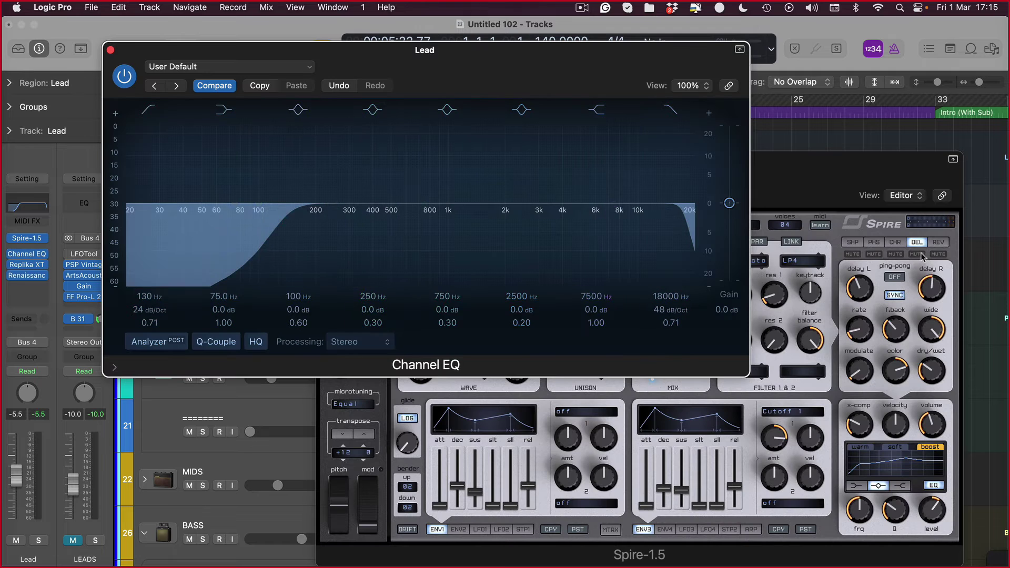
pyautogui.click(809, 317)
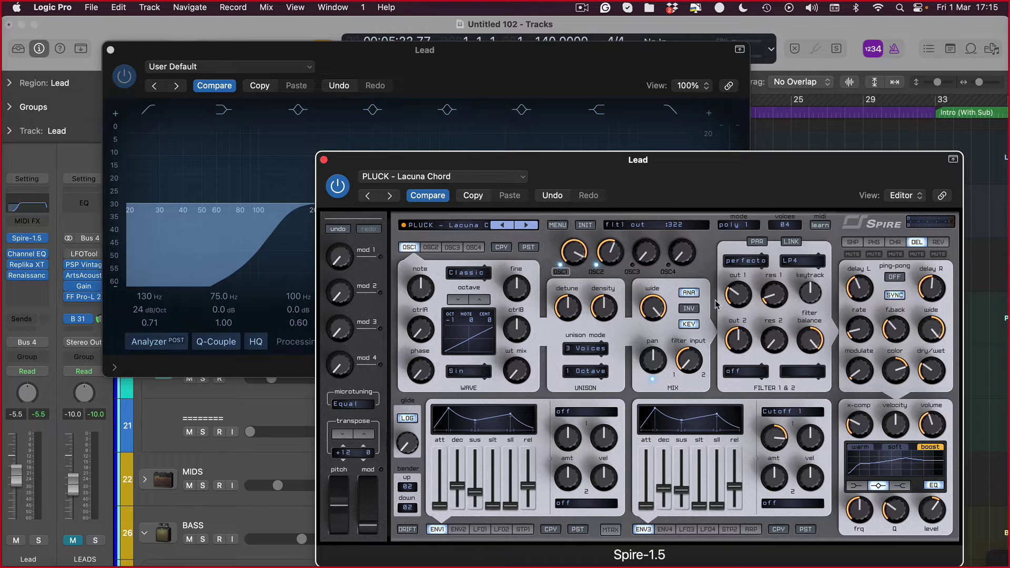
pyautogui.press('space')
pyautogui.click(72, 540)
pyautogui.press('s')
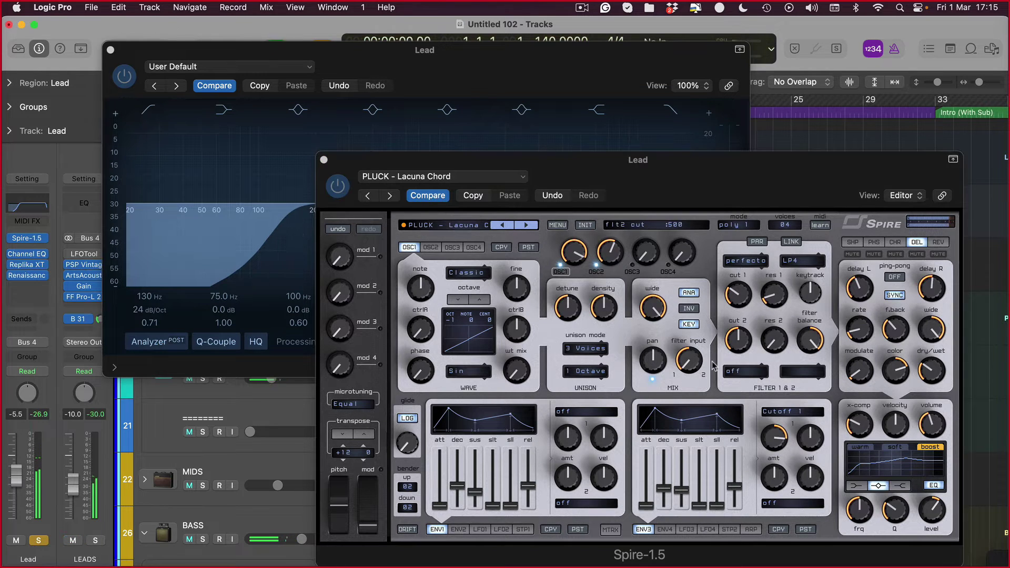
pyautogui.moveTo(732, 292)
pyautogui.mouseDown()
pyautogui.moveTo(731, 269)
pyautogui.moveTo(729, 287)
pyautogui.mouseUp()
pyautogui.press('space')
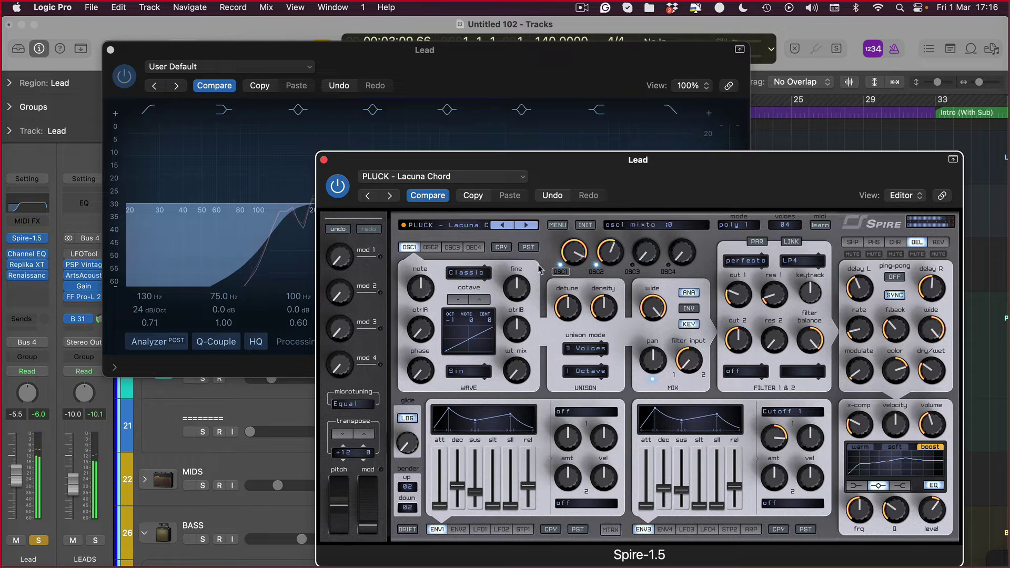
pyautogui.click(73, 540)
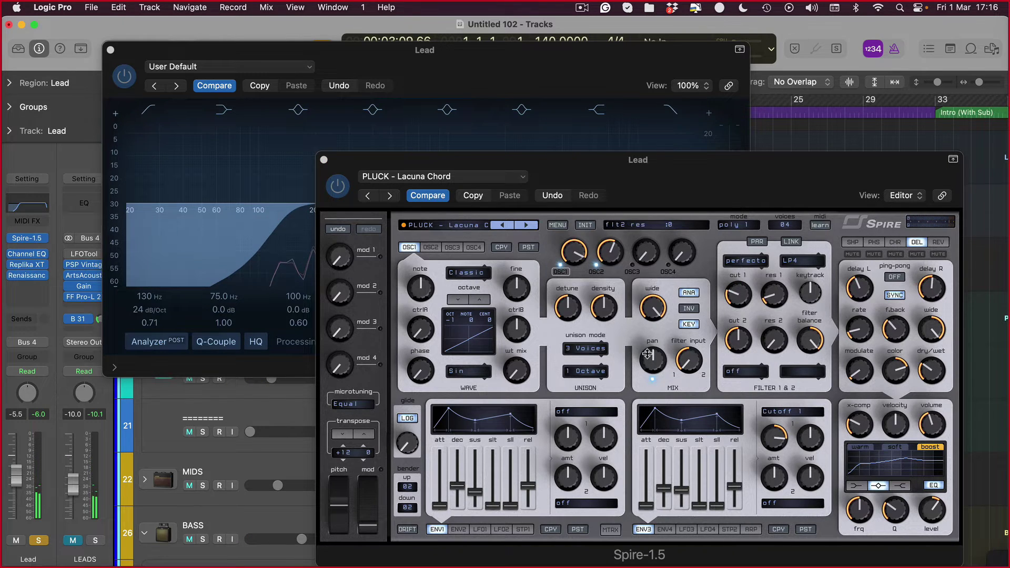
# Step: Try raising Spire's filter 1 cutoff during playback, mute LEADS again, and bring the cutoff to 346
pyautogui.click(233, 199)
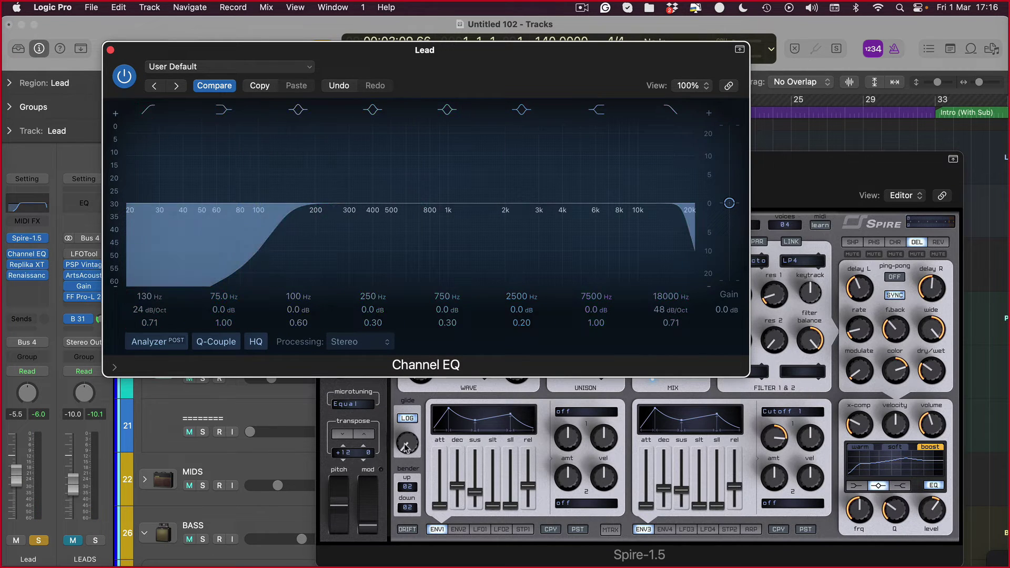
pyautogui.click(773, 299)
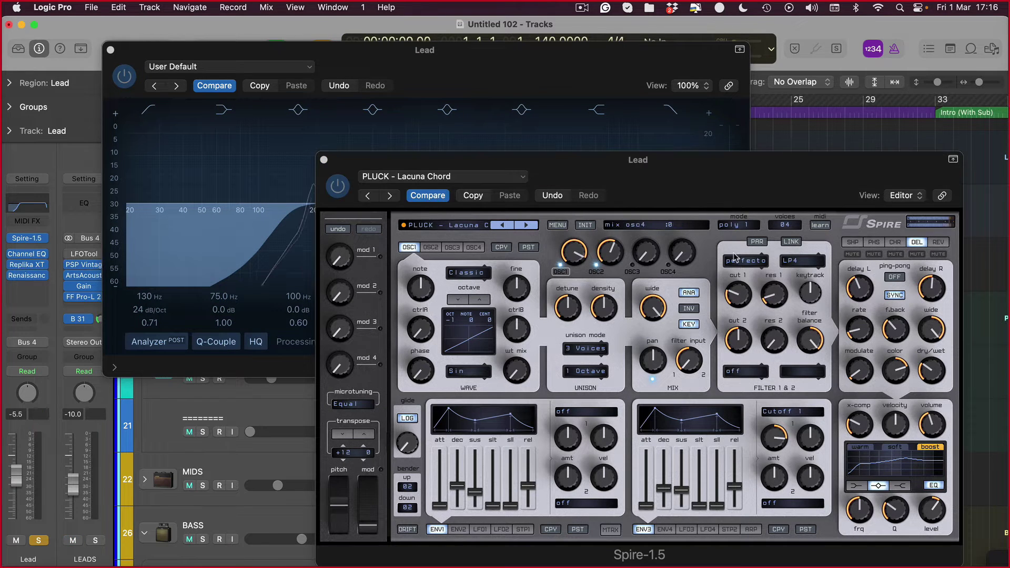
pyautogui.click(736, 294)
pyautogui.moveTo(735, 297); pyautogui.dragTo(737, 303)
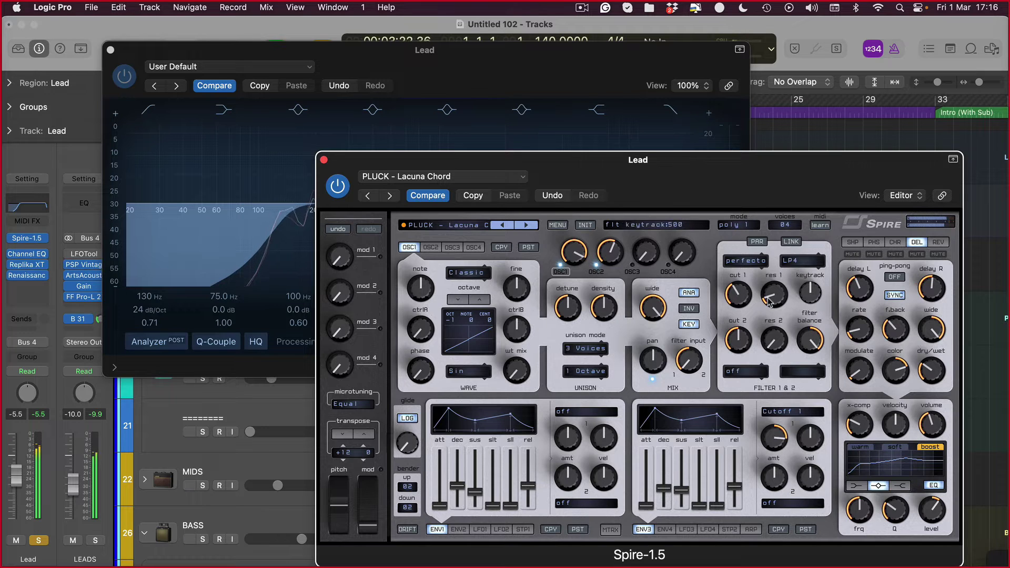
pyautogui.click(70, 541)
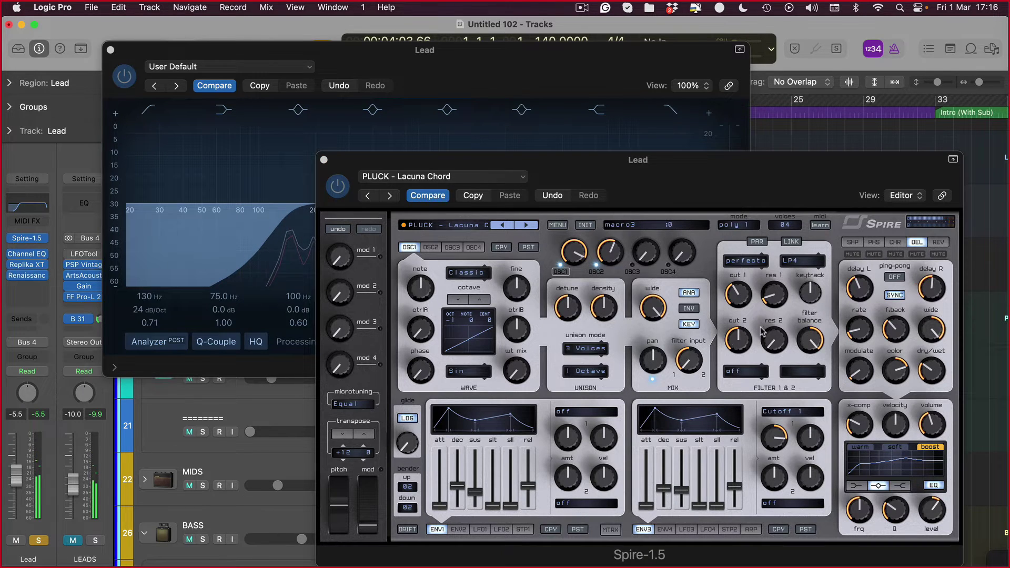
pyautogui.moveTo(745, 297); pyautogui.dragTo(729, 242)
pyautogui.press('v')
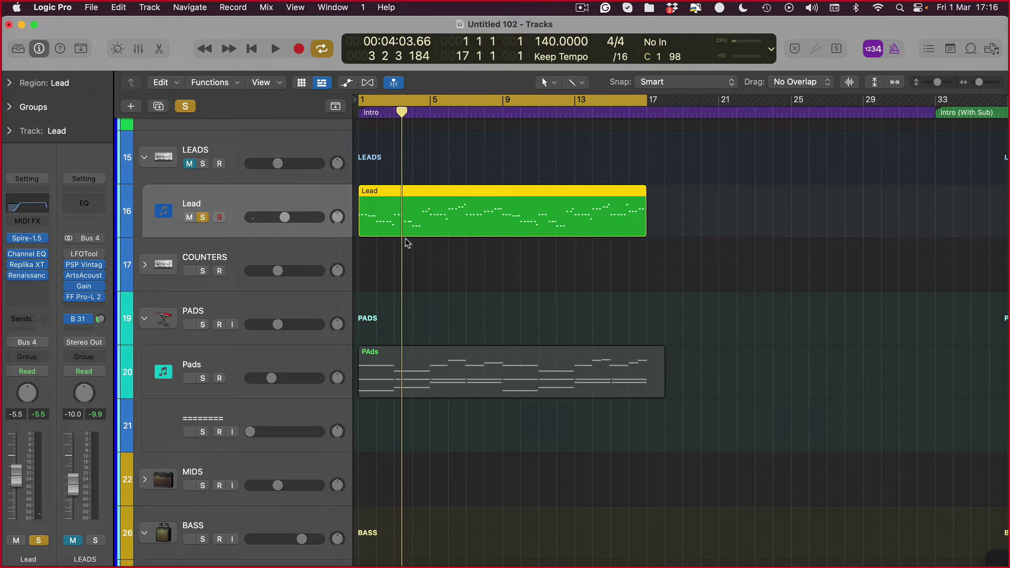
pyautogui.press('v')
pyautogui.click(739, 320)
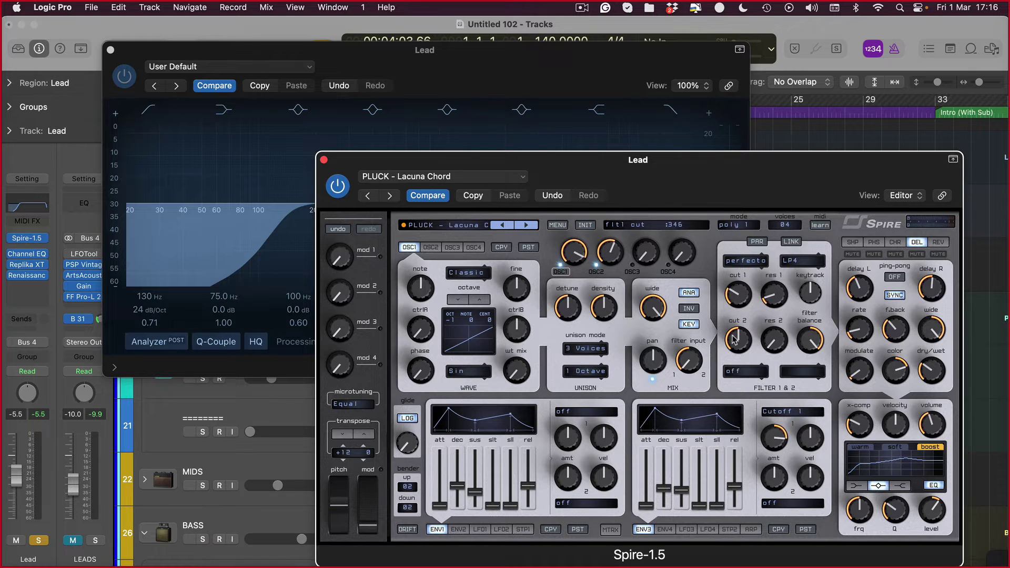
# Step: Sweep Spire's filter 1 cutoff up to 407 and back to about 339 during playback, then mute LEADS and stop
pyautogui.moveTo(737, 304); pyautogui.dragTo(736, 299)
pyautogui.press('space')
pyautogui.click(95, 540)
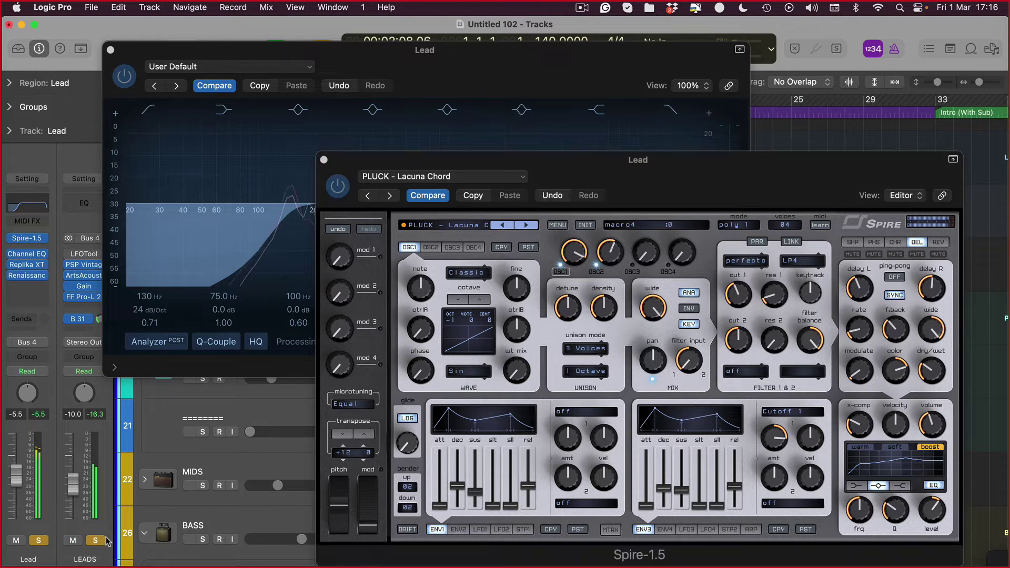
pyautogui.click(730, 302)
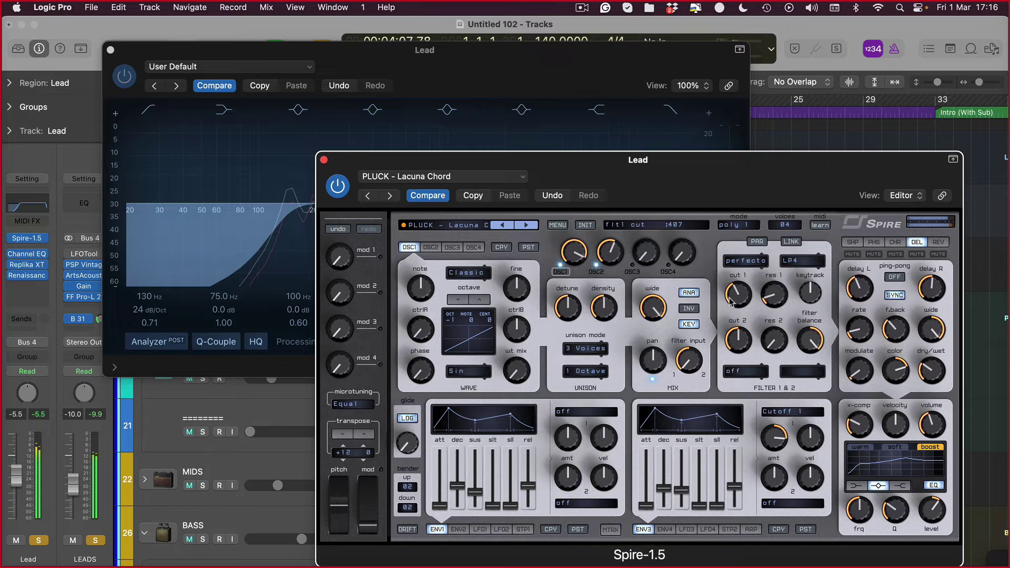
pyautogui.moveTo(730, 302); pyautogui.dragTo(735, 299)
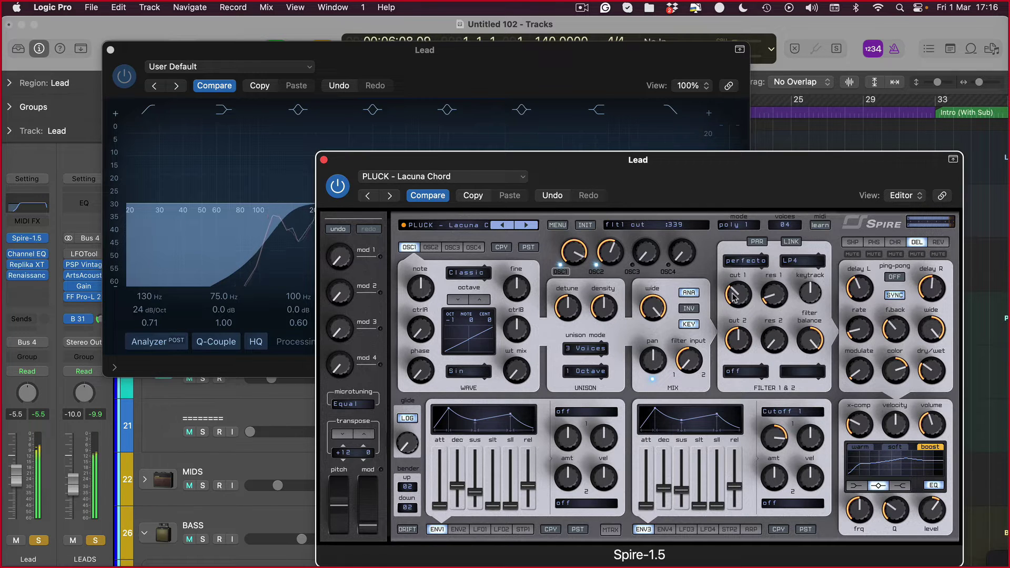
pyautogui.click(72, 542)
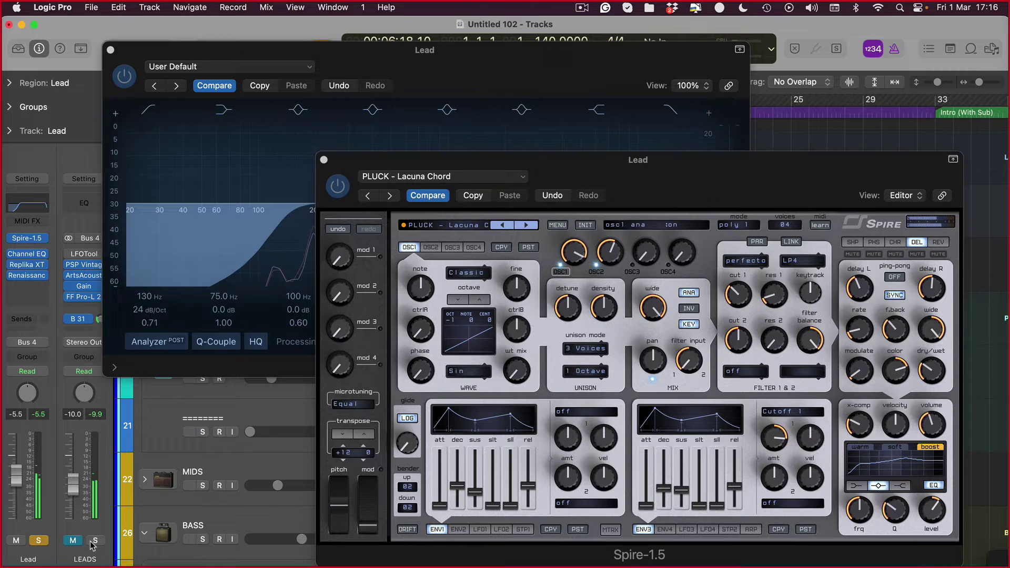
pyautogui.press('space')
# Step: Lower the Lead track's volume to -37.0 dB and unmute the LEADS bus
pyautogui.press('v')
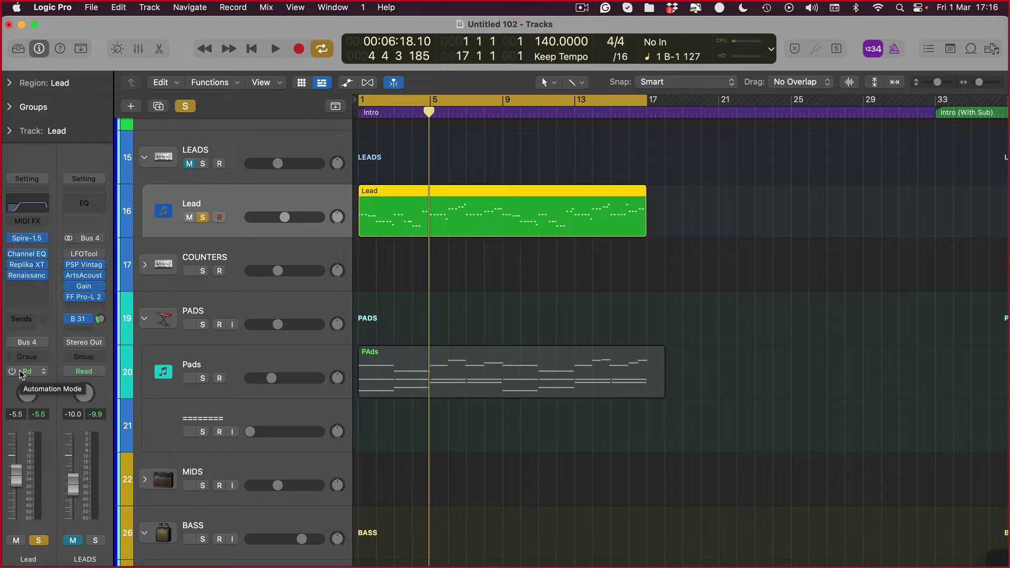
pyautogui.scroll(-2, 248, 184)
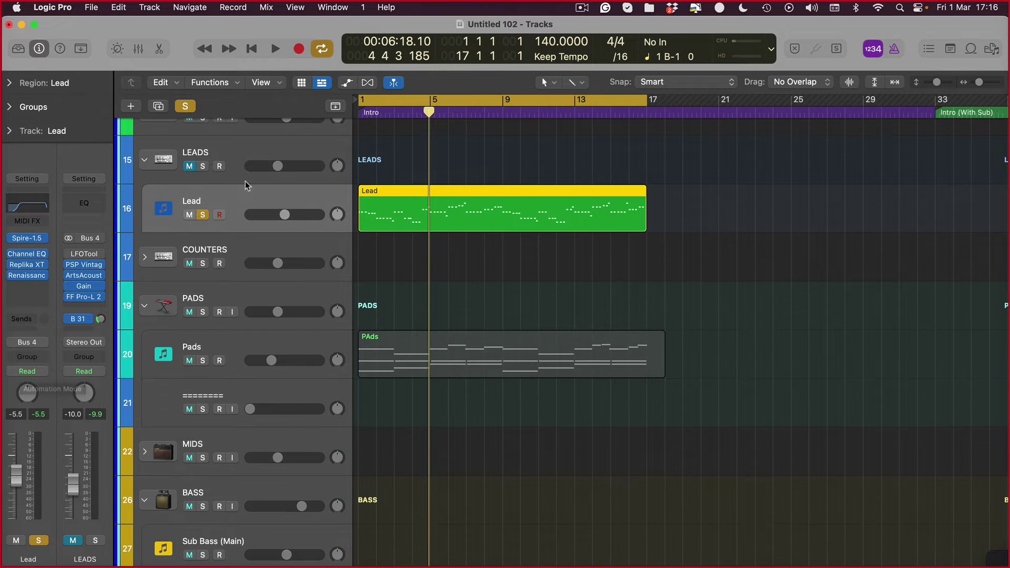
pyautogui.moveTo(13, 522); pyautogui.dragTo(47, 565)
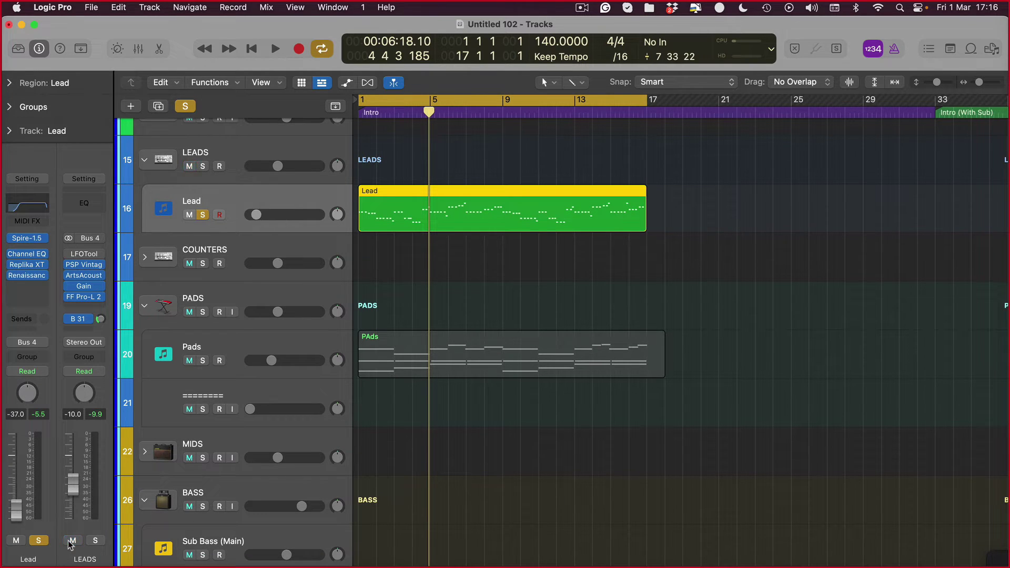
# Step: Inspect the low-cut and high-cut settings of the Lead track's Replika XT delay, then close the plug-in
pyautogui.moveTo(27, 266)
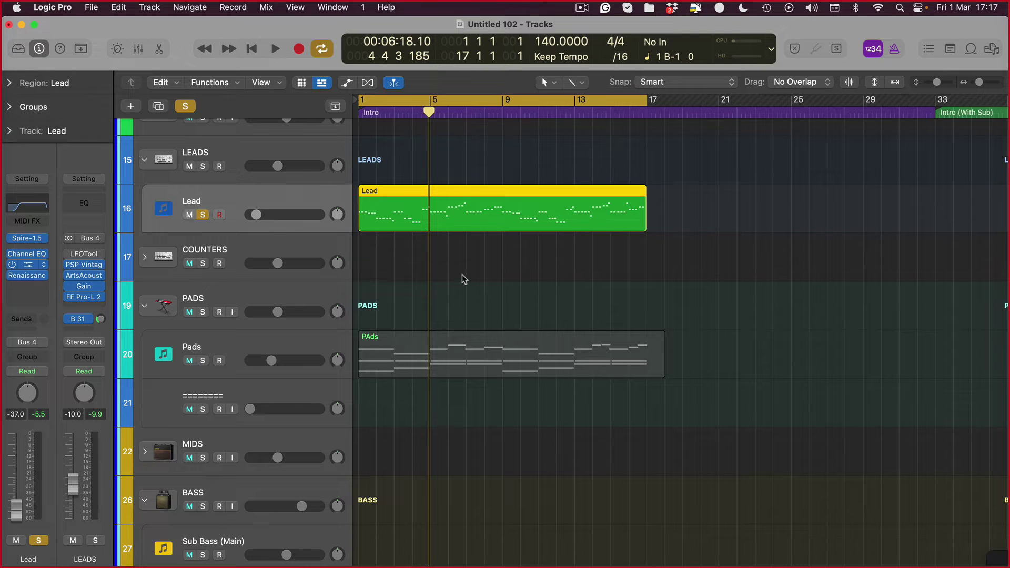
pyautogui.press('v')
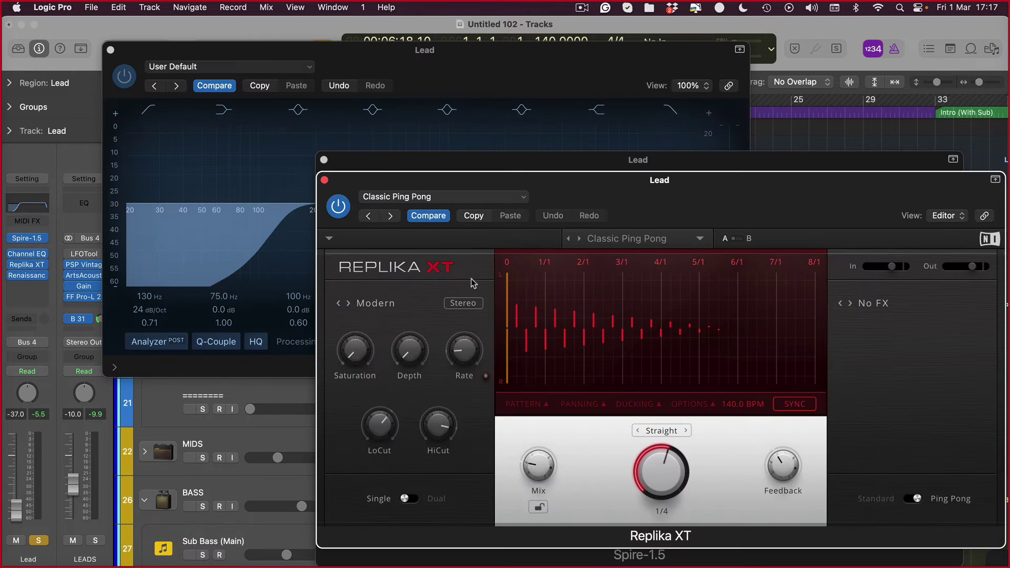
pyautogui.moveTo(385, 431)
pyautogui.moveTo(463, 439)
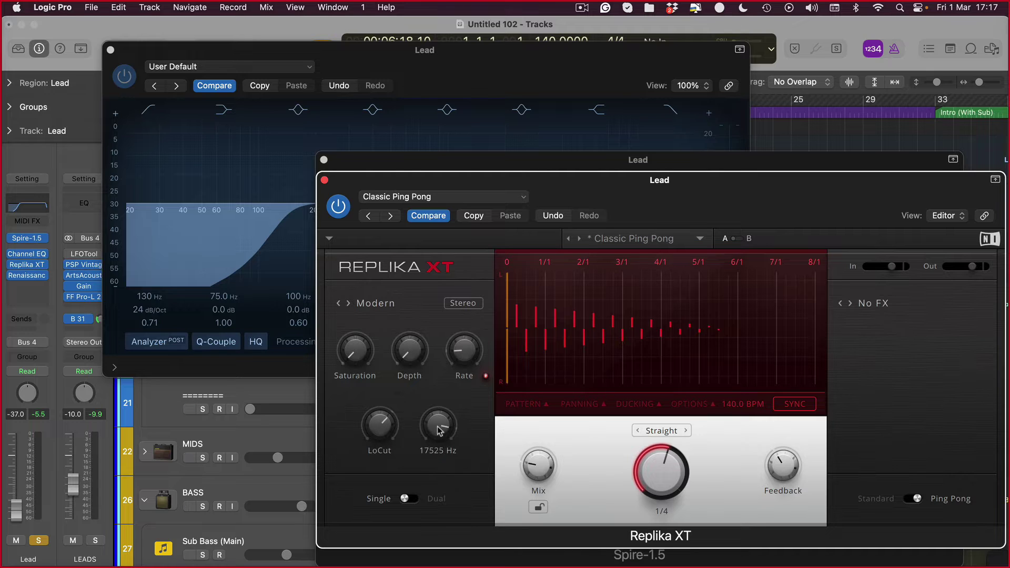
pyautogui.click(323, 181)
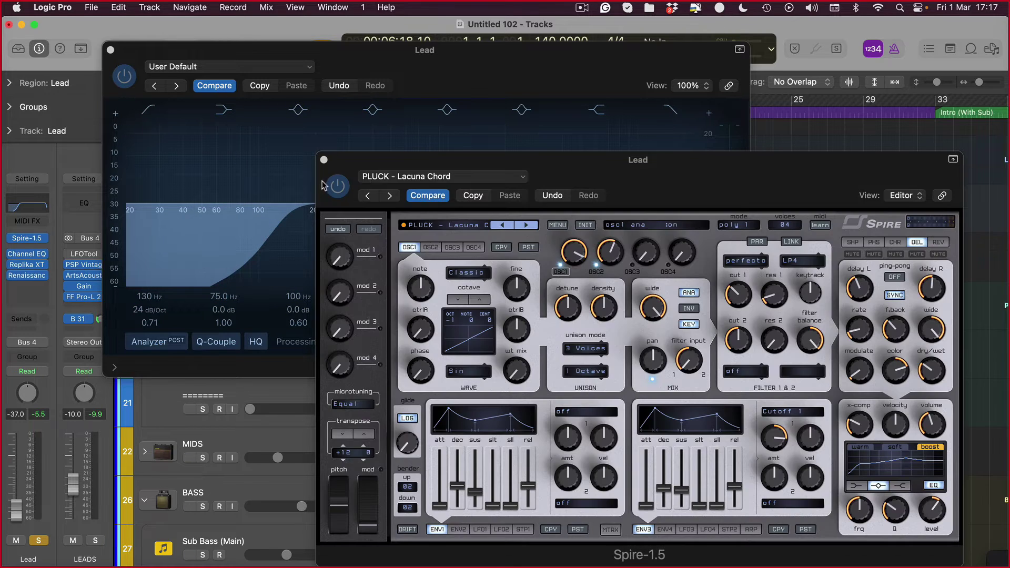
# Step: Move the Spire window clear of the screen edge and examine its delay and reverb settings
pyautogui.moveTo(376, 164); pyautogui.dragTo(238, 138)
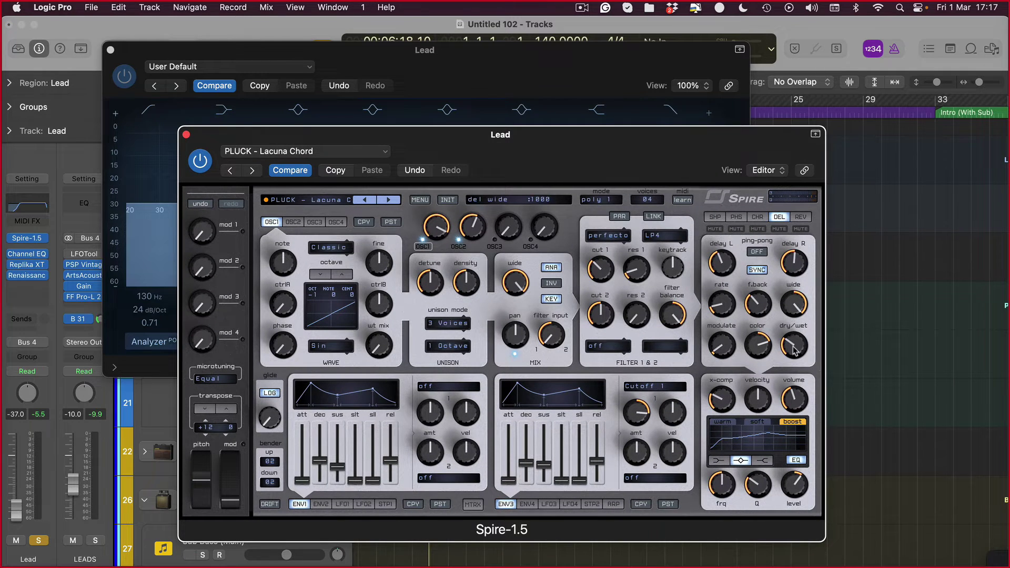
pyautogui.click(799, 217)
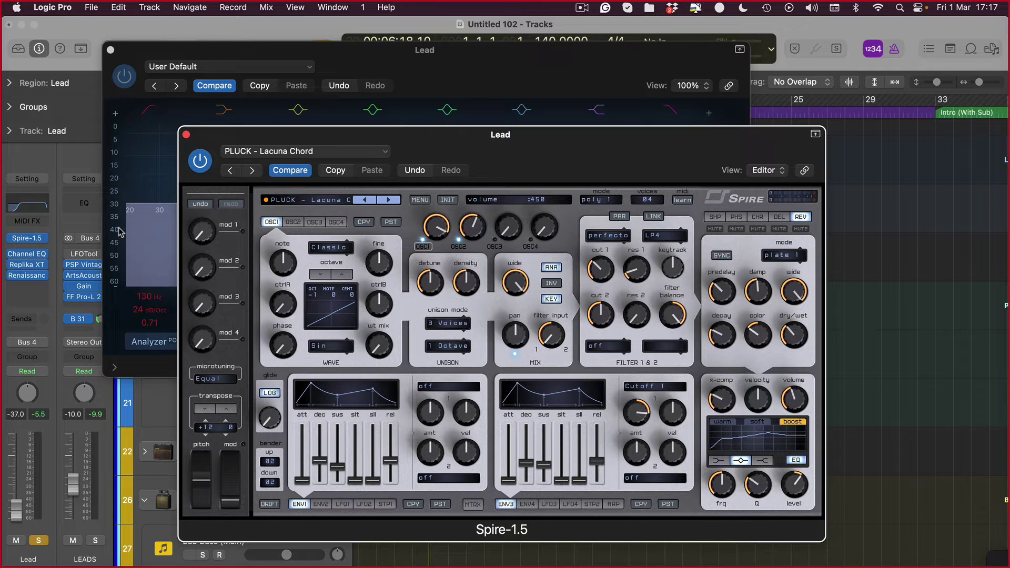
pyautogui.press('v')
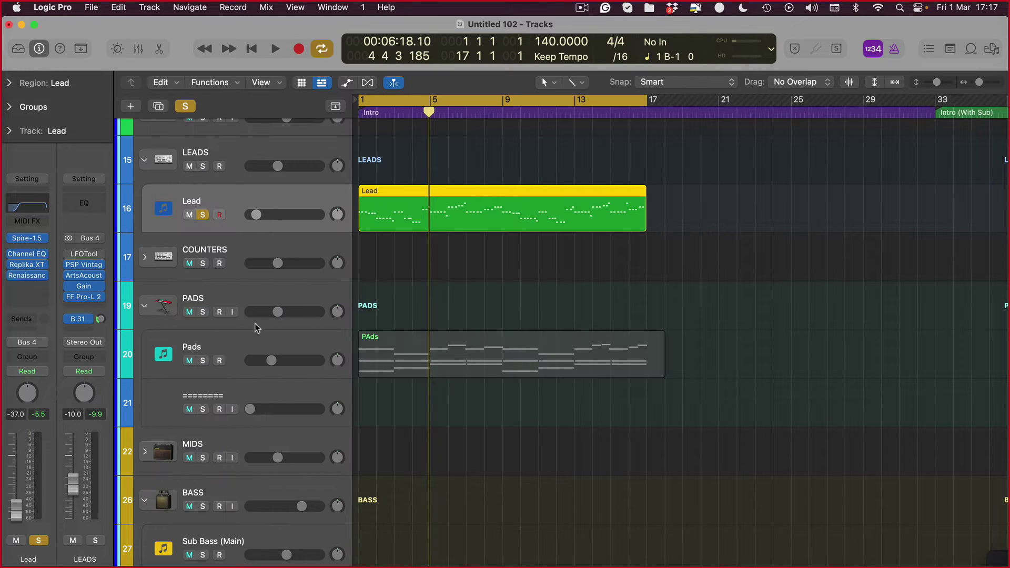
# Step: Clear the Lead track's solo and pull its volume all the way down
pyautogui.click(202, 213)
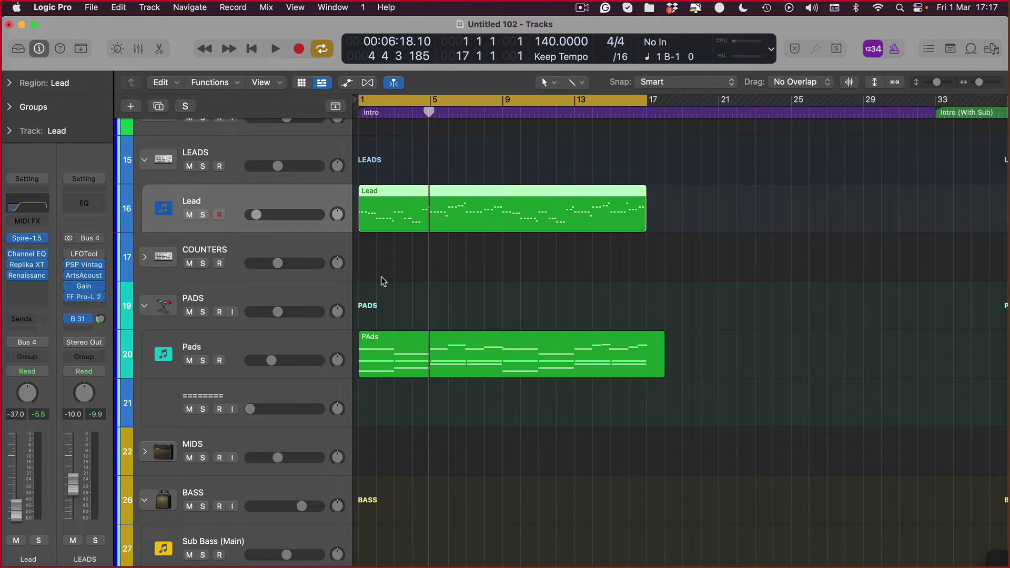
pyautogui.scroll(-2, 331, 336)
pyautogui.scroll(3, 185, 554)
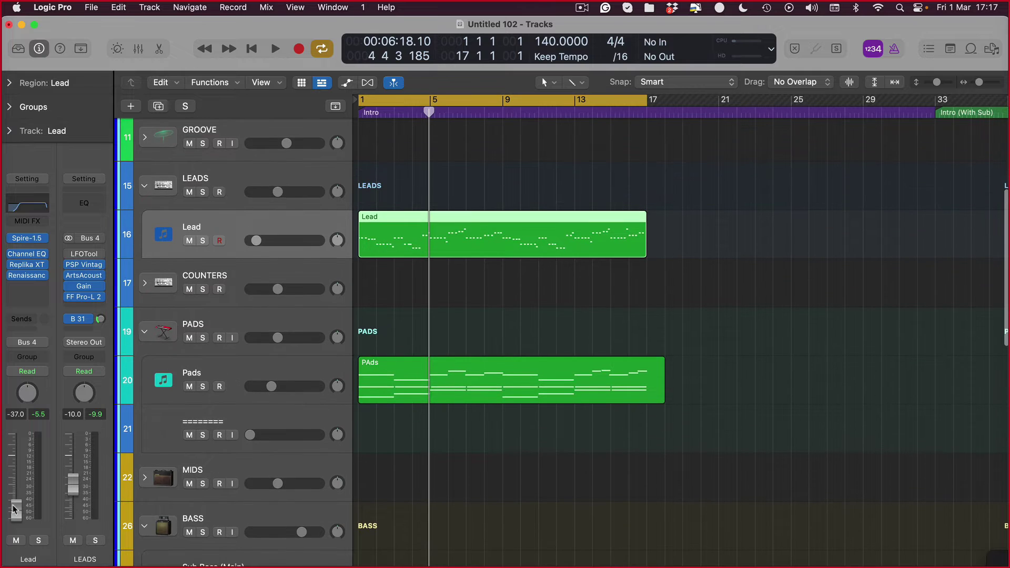
pyautogui.scroll(-2, 9, 496)
# Step: Select the Sub Bass (Drone) track in the BASS group
pyautogui.scroll(-5, 350, 496)
pyautogui.click(270, 493)
pyautogui.scroll(6, 269, 473)
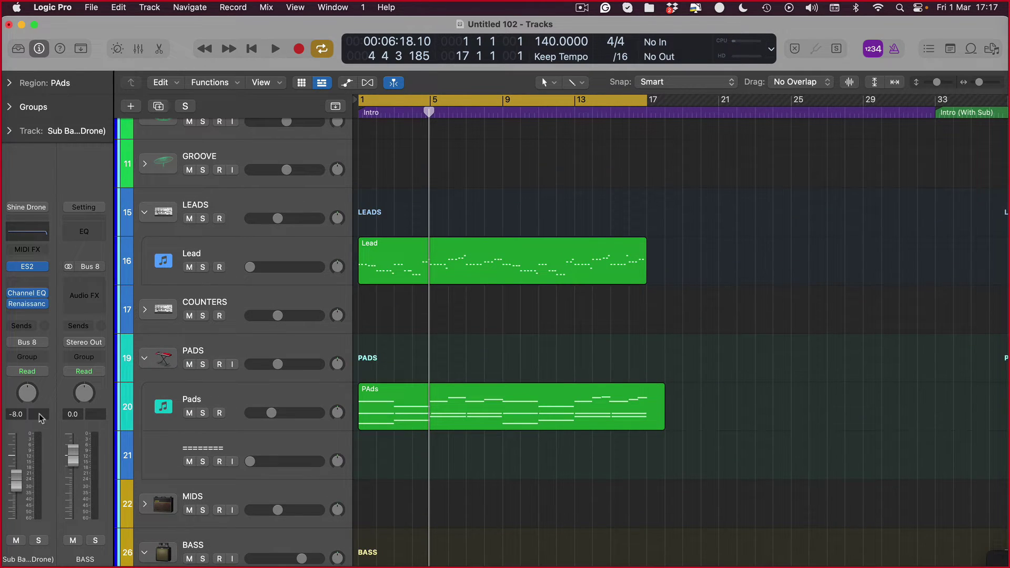
# Step: Play the loop and raise the Lead track's volume from silence to about -6.0 dB
pyautogui.click(217, 244)
pyautogui.press('space')
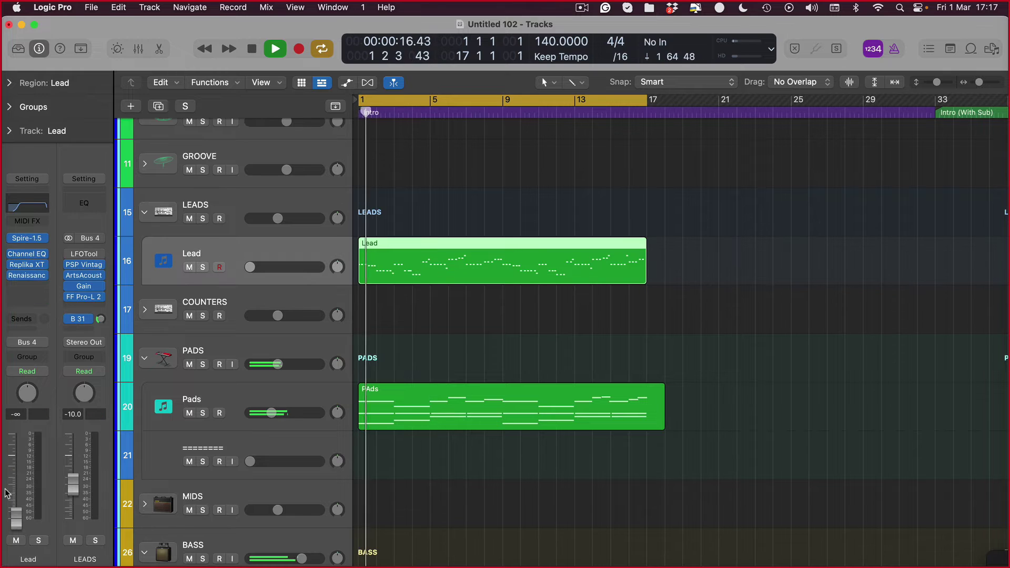
pyautogui.moveTo(16, 497); pyautogui.dragTo(15, 478)
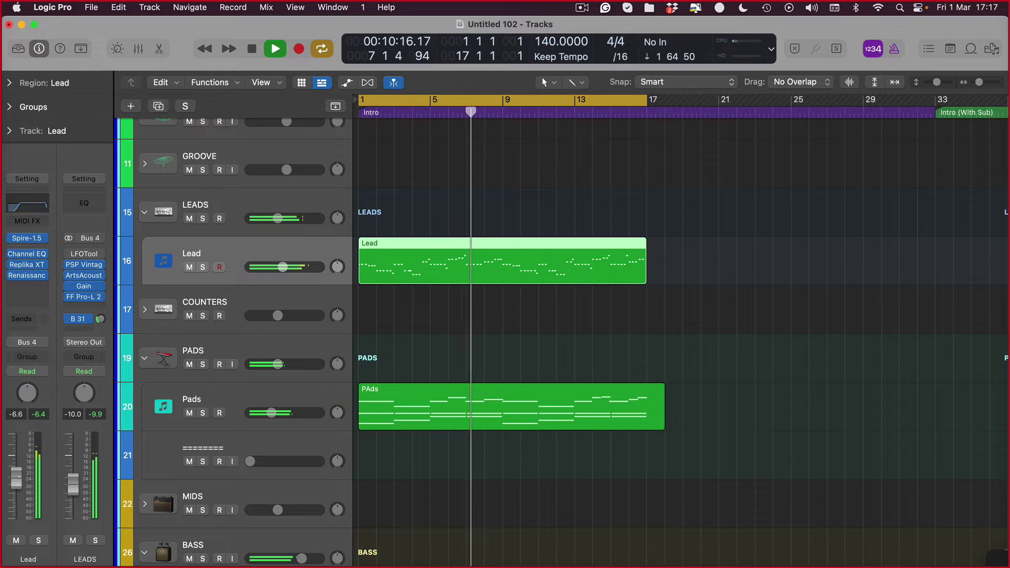
# Step: Select the Pads track and examine its Spire settings and automation while the loop plays
pyautogui.click(250, 399)
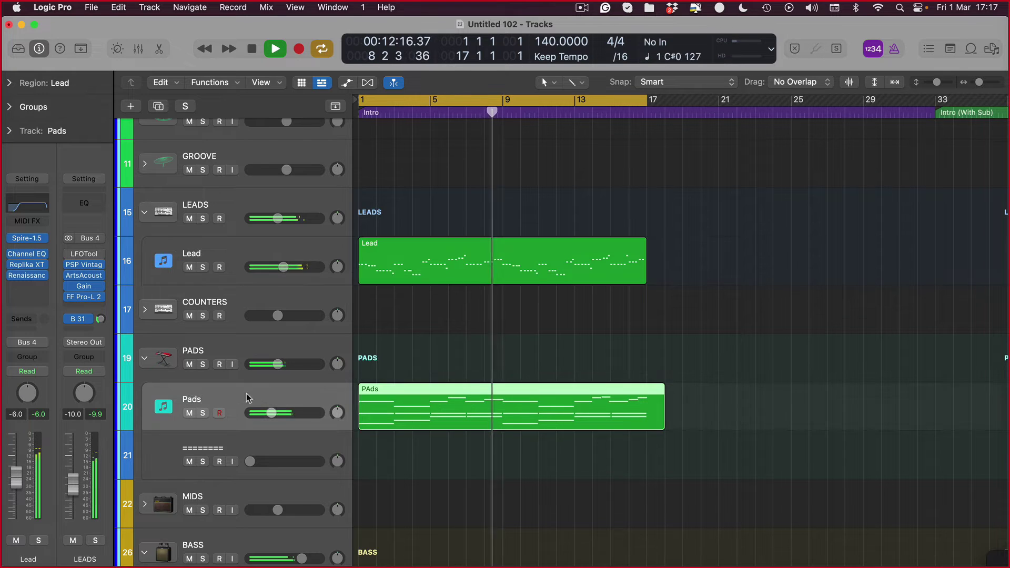
pyautogui.click(16, 541)
pyautogui.click(16, 541)
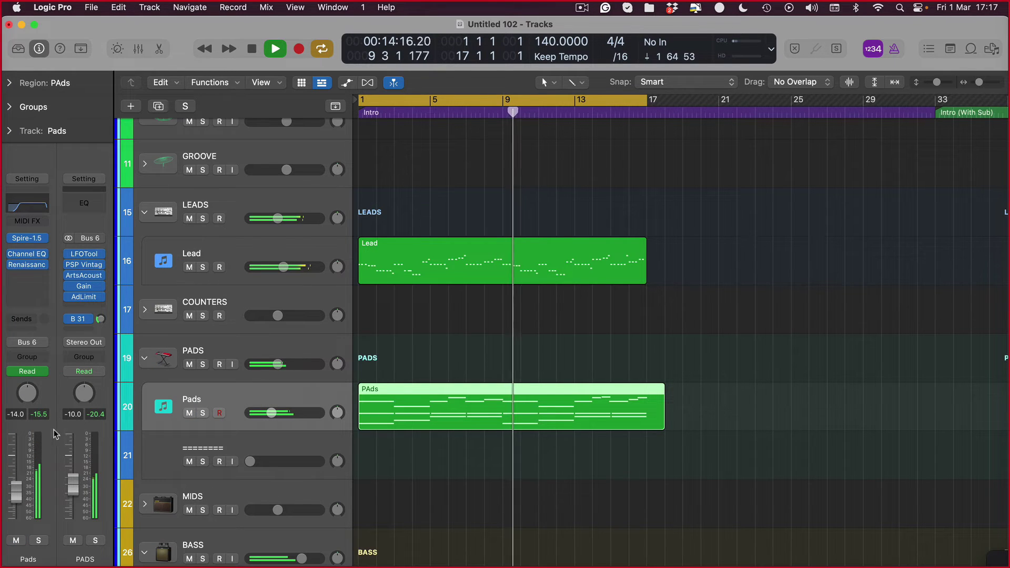
pyautogui.click(32, 240)
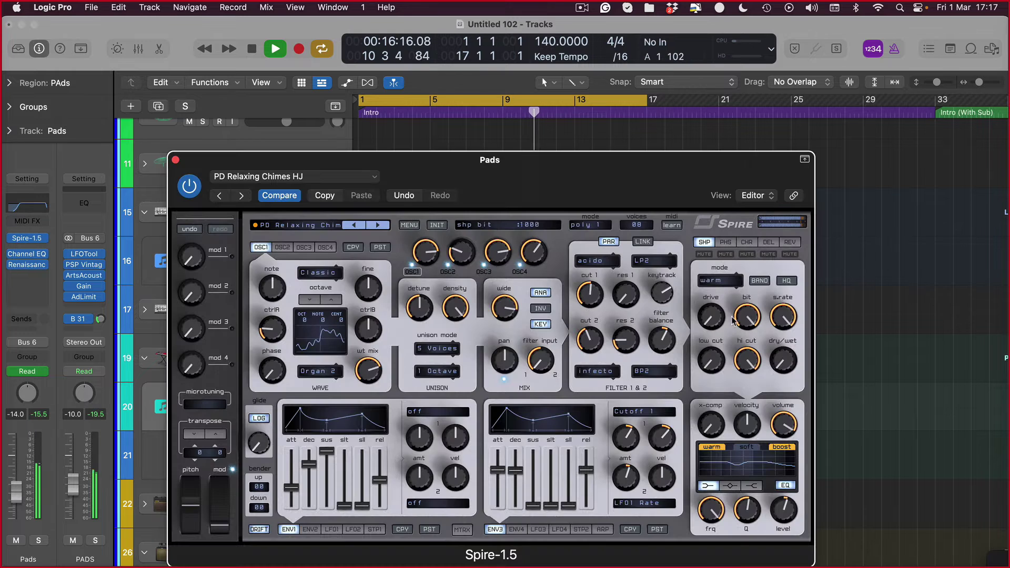
pyautogui.press('super+w')
pyautogui.press('a')
pyautogui.moveTo(359, 420); pyautogui.dragTo(358, 420)
pyautogui.press('a')
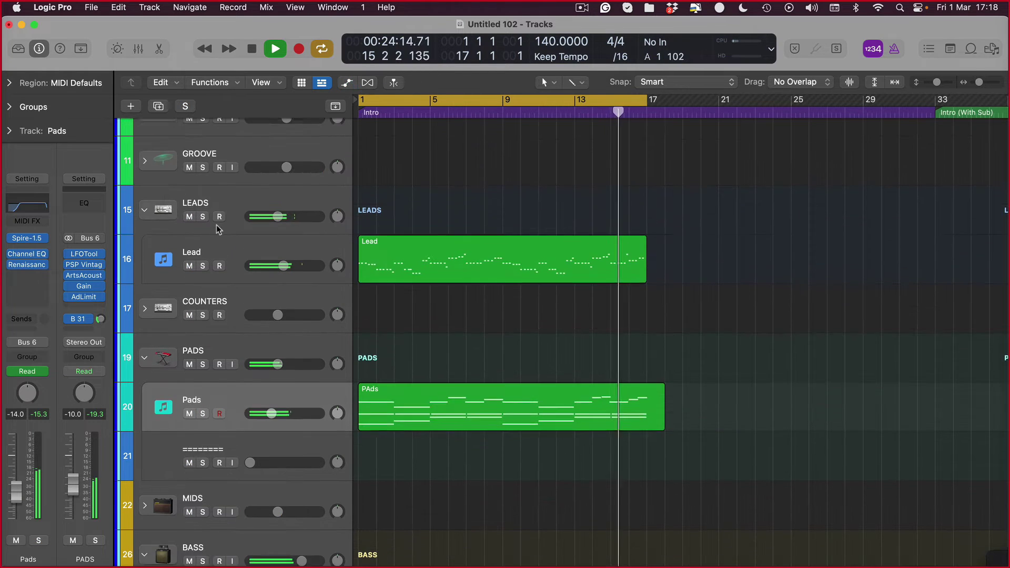
# Step: Lower the Lead track's volume to about -8.0 dB, comparing the mix with the track muted and unmuted, and stop playback
pyautogui.click(211, 253)
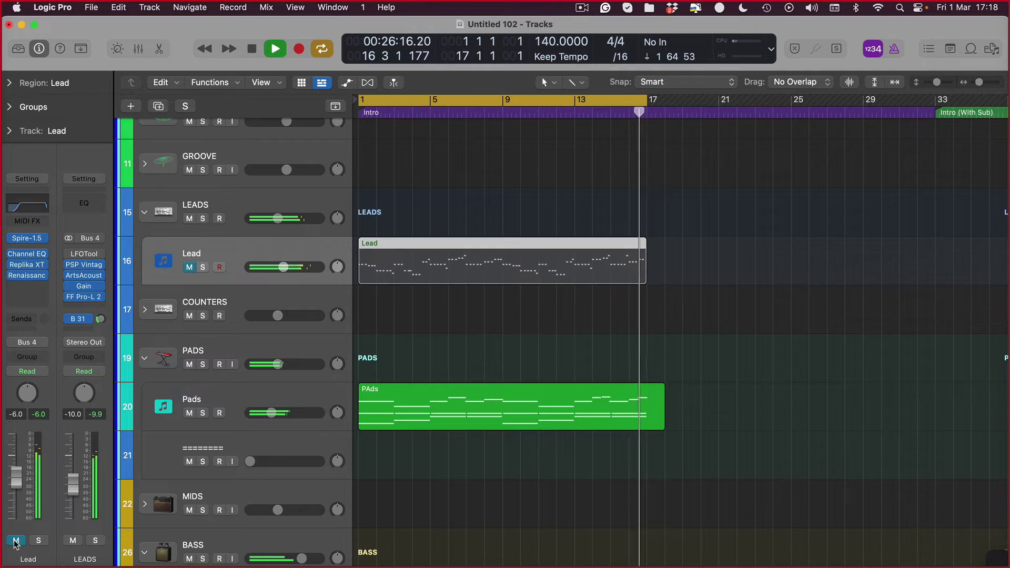
pyautogui.moveTo(23, 490); pyautogui.dragTo(23, 493)
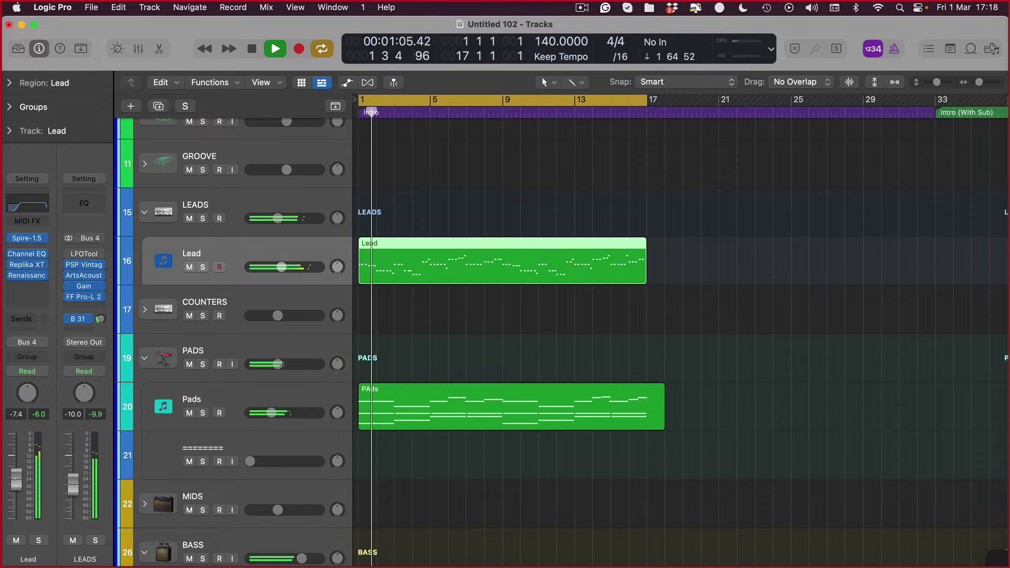
pyautogui.click(16, 540)
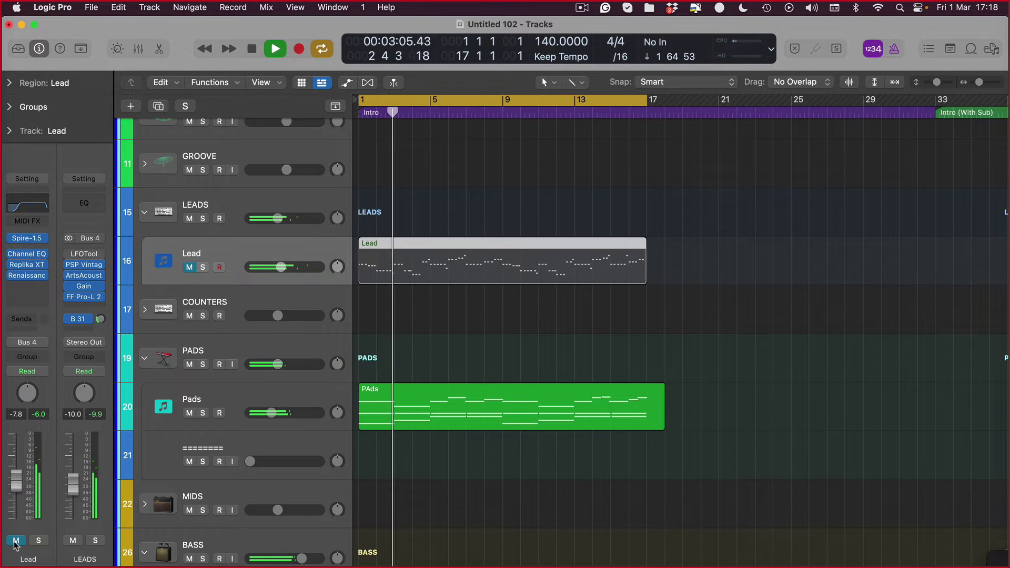
pyautogui.click(15, 540)
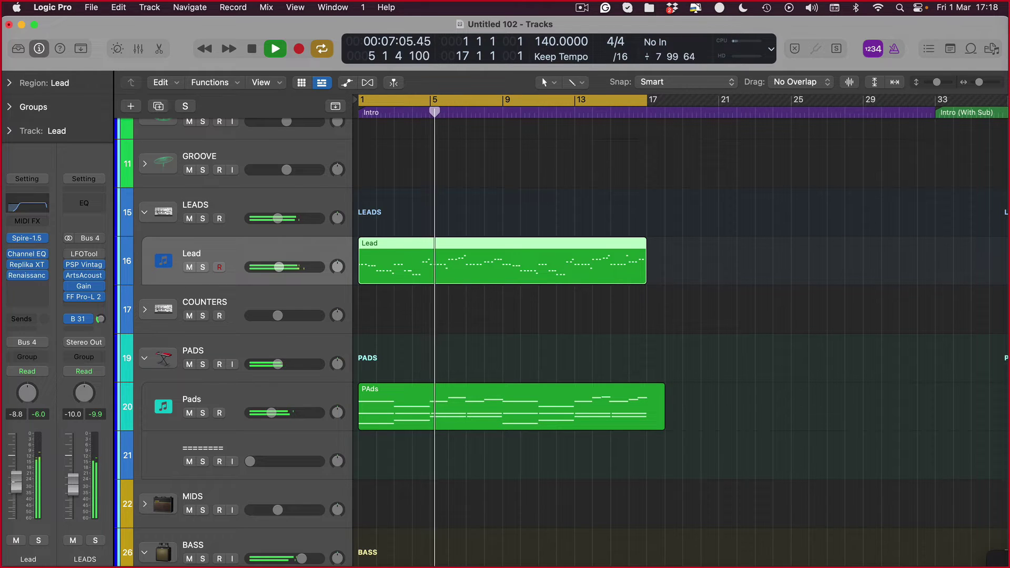
pyautogui.press('space')
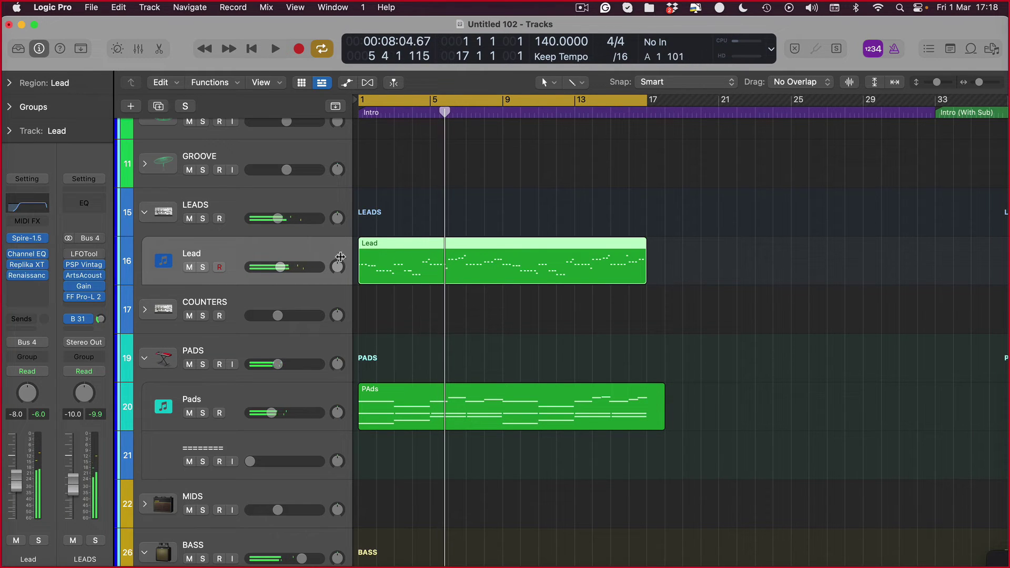
pyautogui.click(203, 220)
pyautogui.click(203, 219)
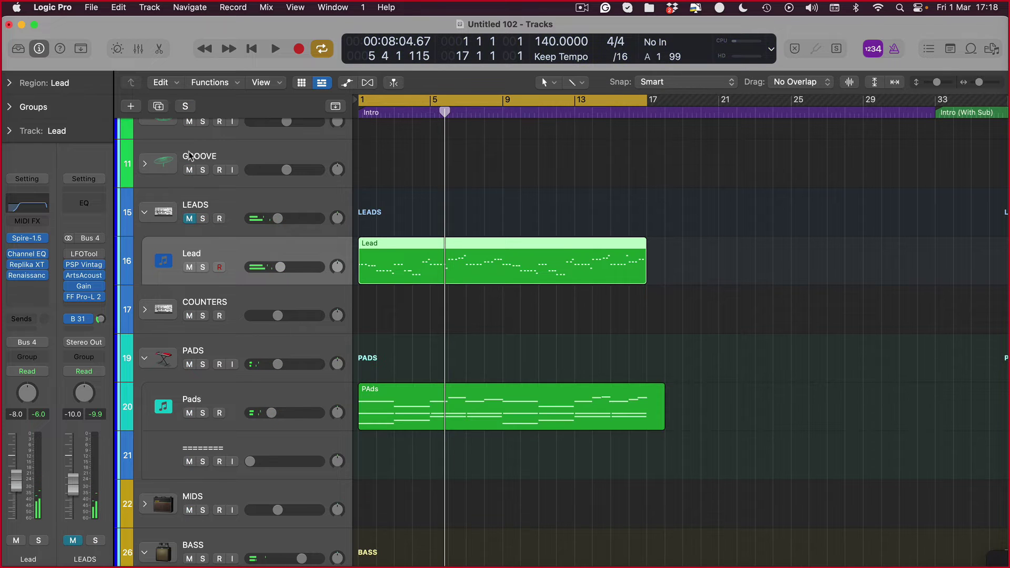
pyautogui.click(204, 171)
pyautogui.press('super+Up')
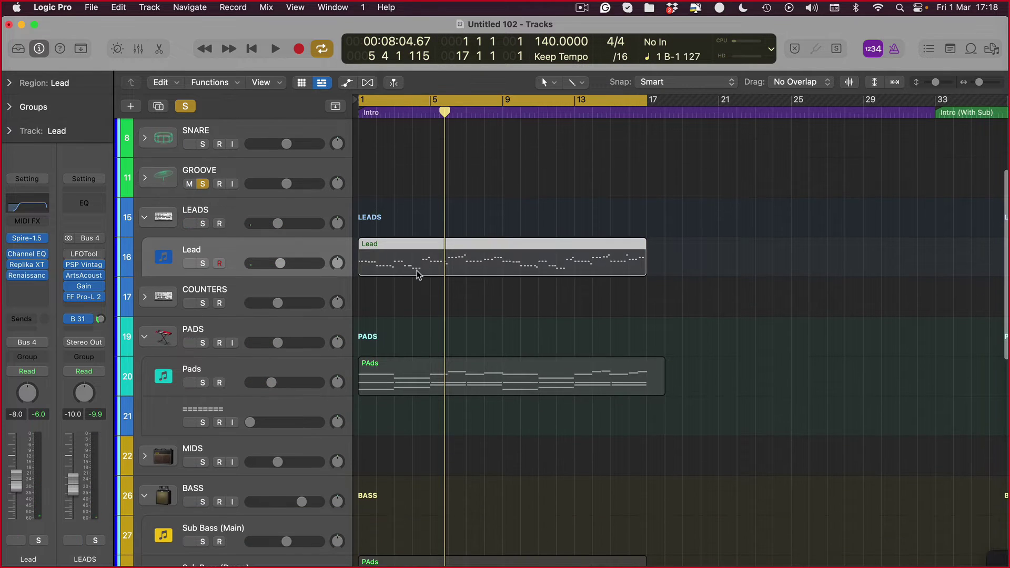
# Step: Shorten the region on the Pads track to end at bar 17 and clear all active solos
pyautogui.click(677, 216)
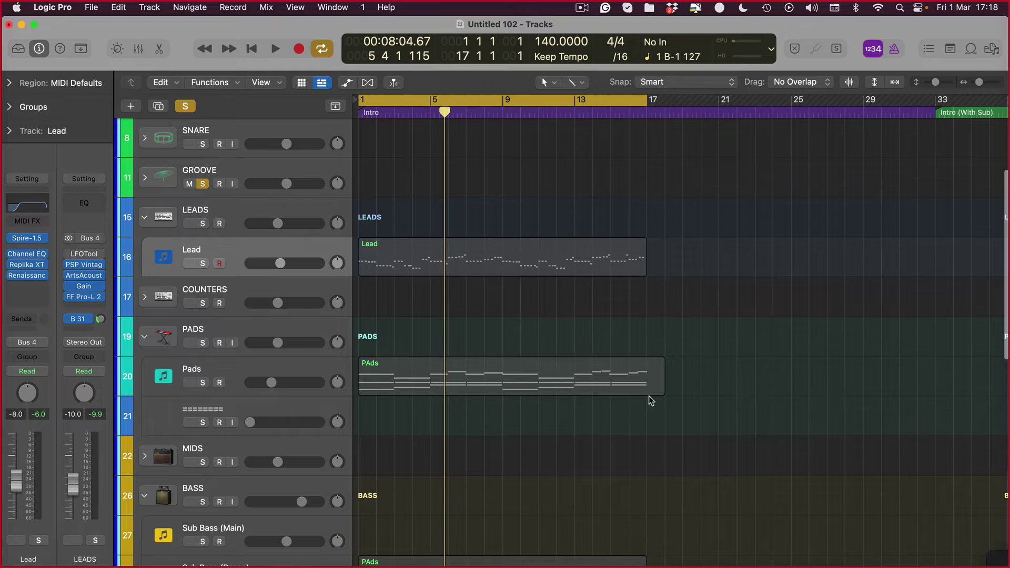
pyautogui.moveTo(661, 392); pyautogui.dragTo(643, 395)
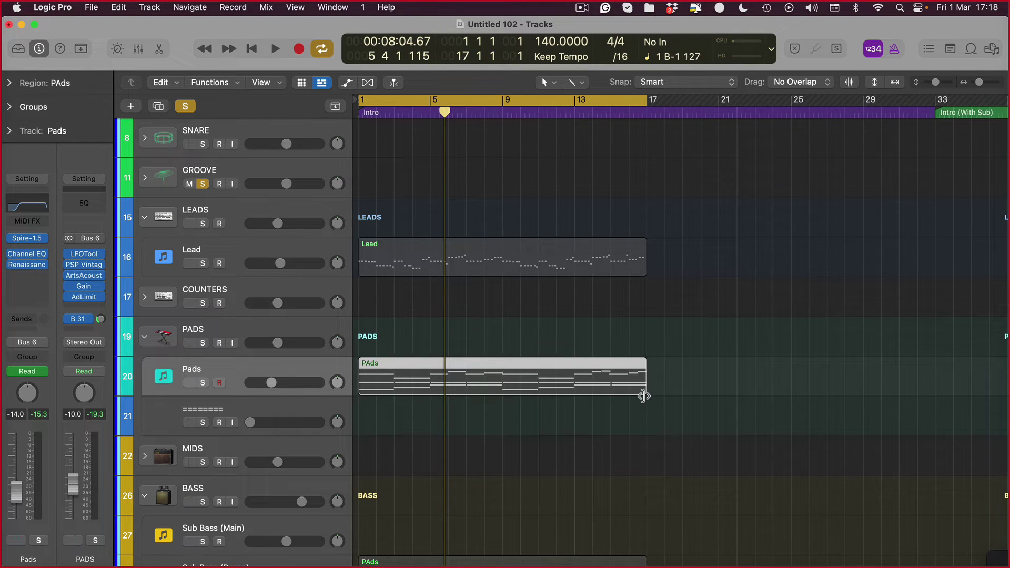
pyautogui.scroll(5, 643, 396)
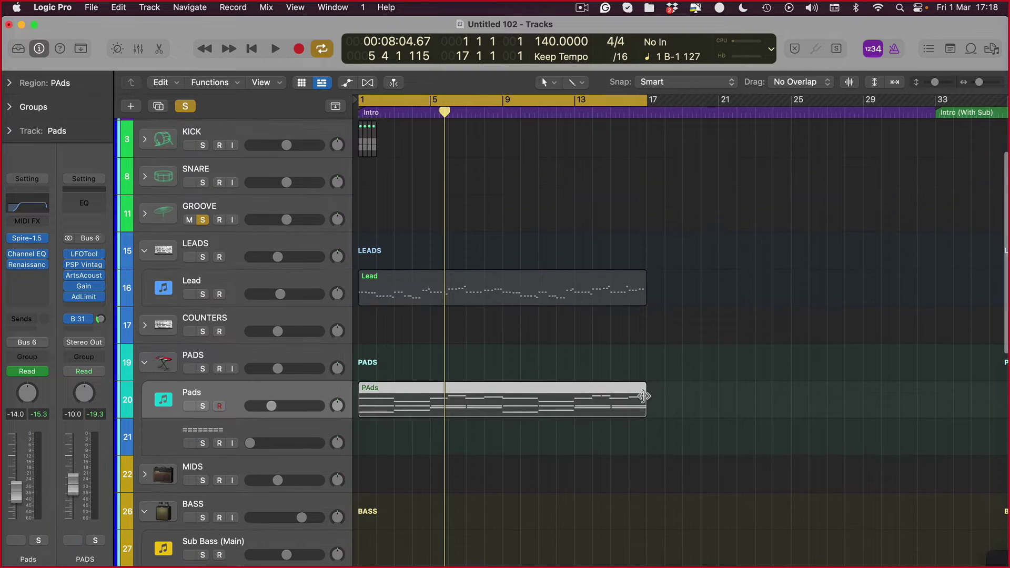
pyautogui.scroll(-4, 568, 328)
pyautogui.scroll(3, 547, 303)
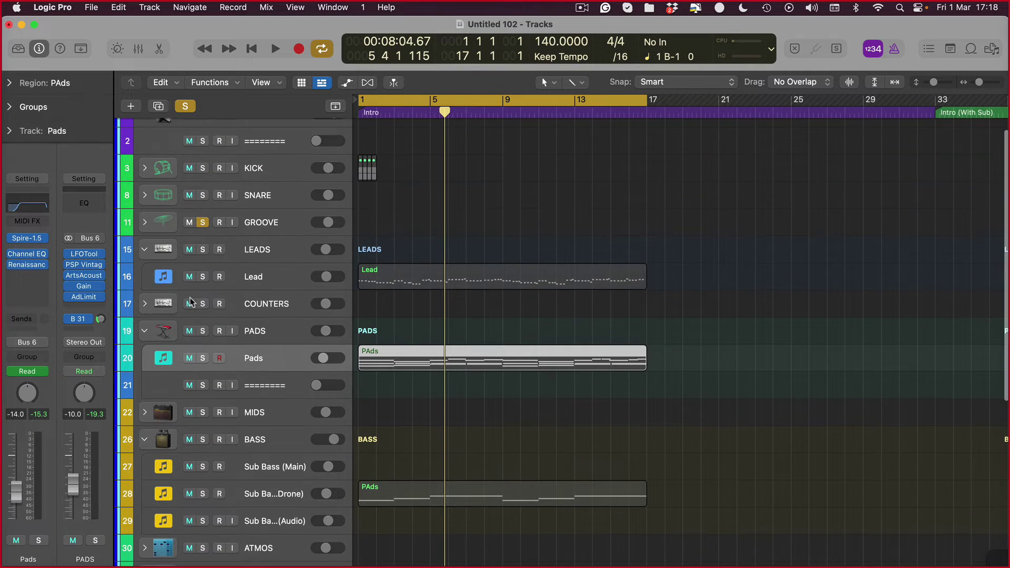
pyautogui.click(194, 107)
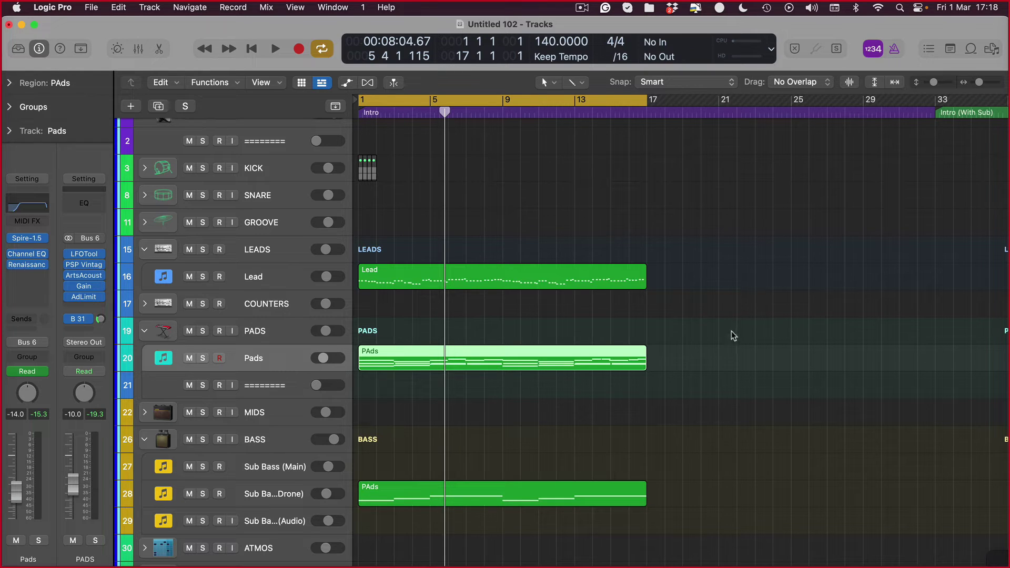
# Step: Duplicate the Pads and Lead tracks with their settings, muting the Lead track before it is duplicated
pyautogui.click(258, 280)
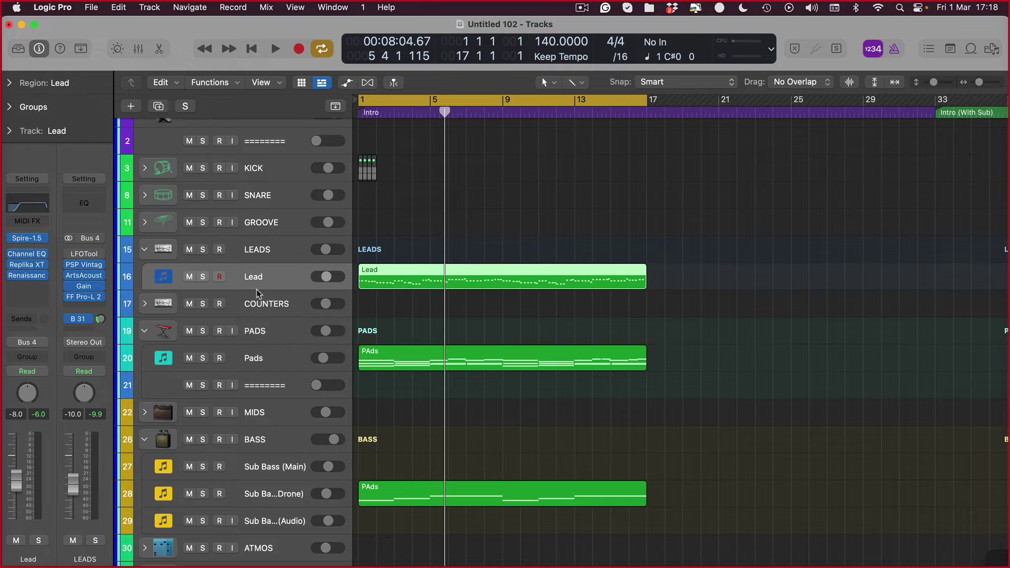
pyautogui.click(261, 362)
pyautogui.press('super+d')
pyautogui.click(189, 277)
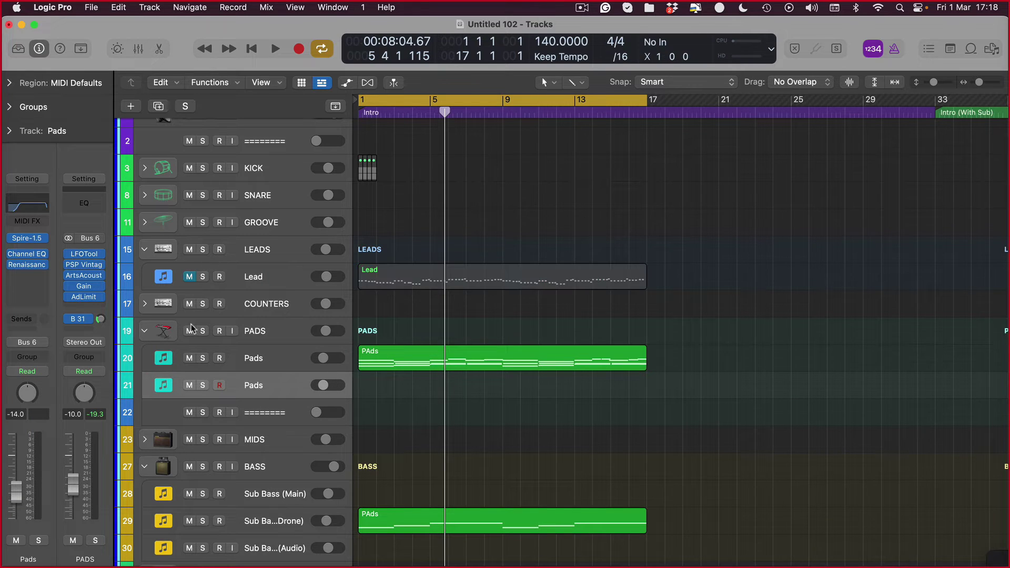
pyautogui.click(253, 289)
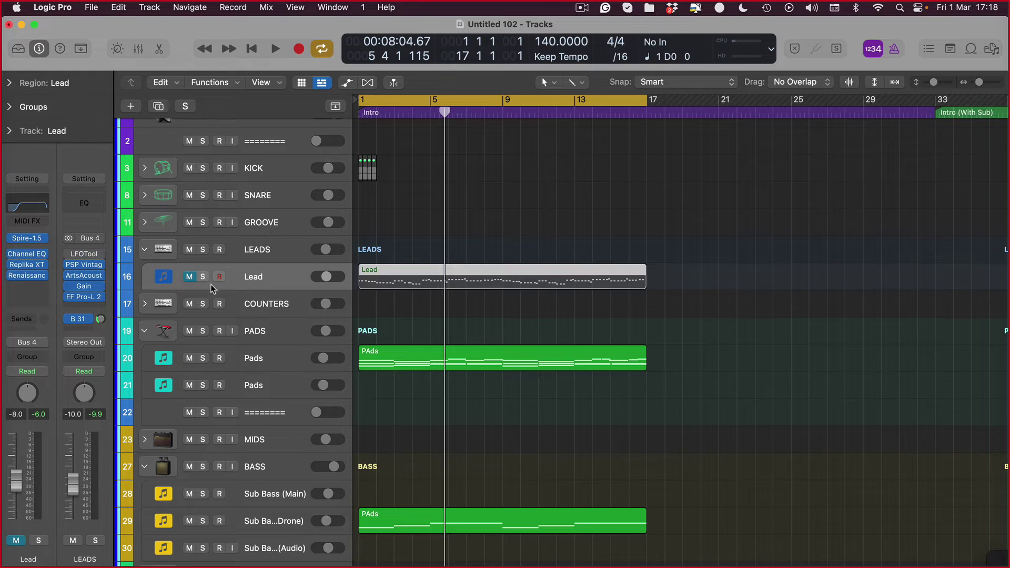
pyautogui.press('super+d')
# Step: Copy the Pads region onto the duplicate Pads track, starting at bar 1
pyautogui.click(362, 387)
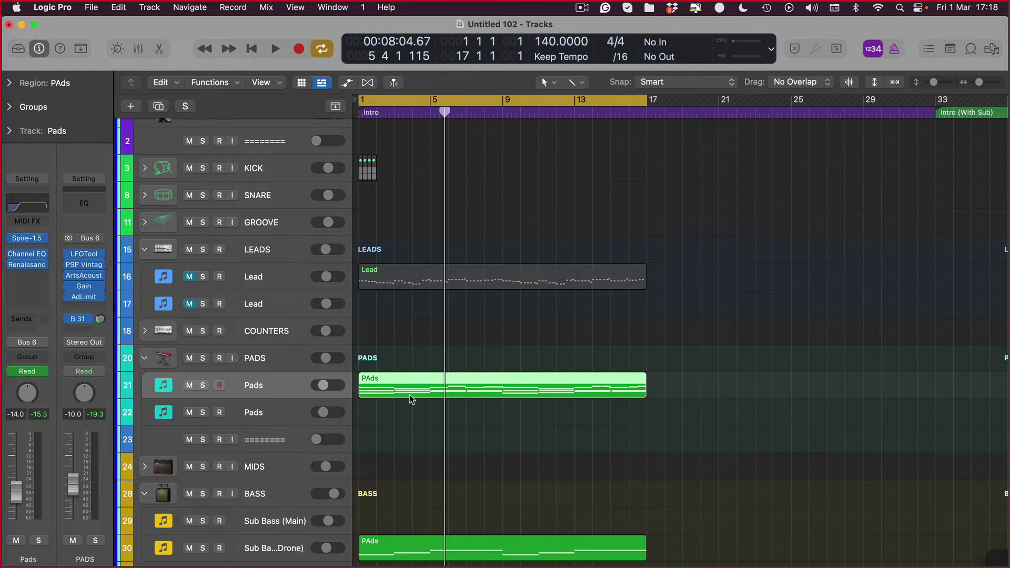
pyautogui.moveTo(409, 394); pyautogui.dragTo(409, 417)
pyautogui.press('Return')
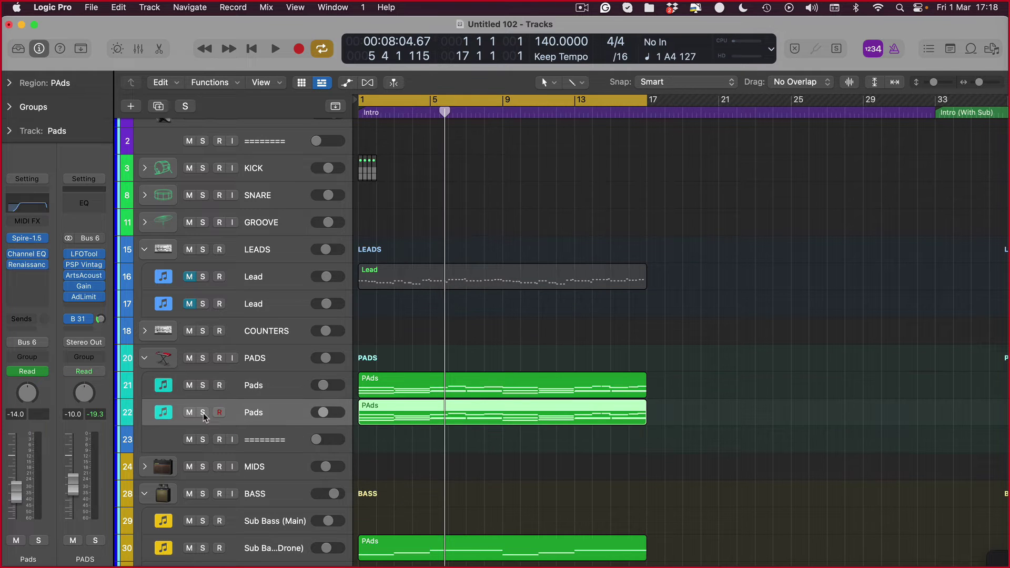
# Step: Show automation and reset the filter 1 cutoff in the original Lead track's Spire to 500
pyautogui.click(282, 285)
pyautogui.press('a')
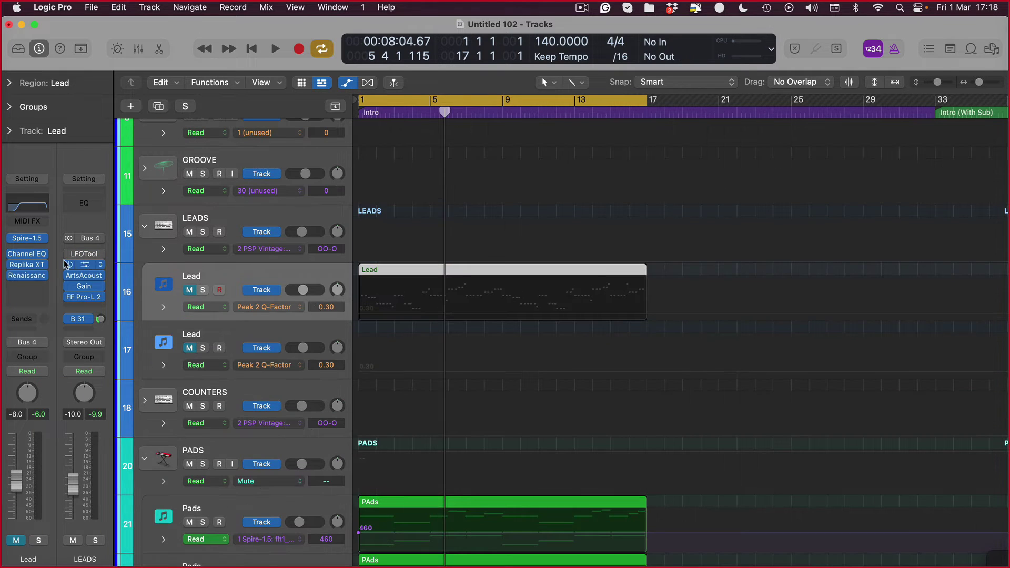
pyautogui.click(26, 238)
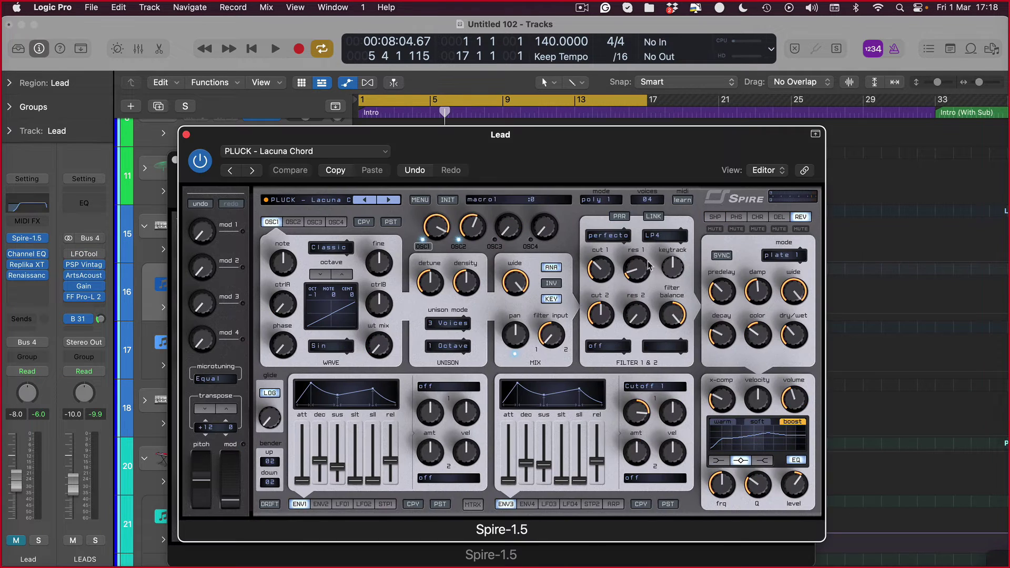
pyautogui.doubleClick(595, 273)
pyautogui.press('v')
pyautogui.click(358, 305)
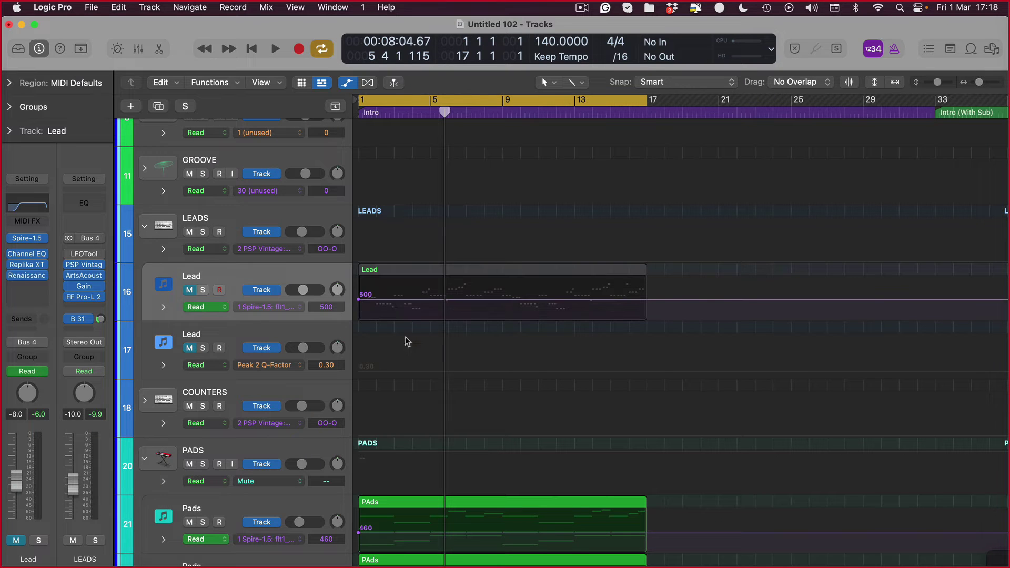
# Step: Delete the automation from the duplicate Pads track and hide the automation lanes
pyautogui.scroll(-5, 496, 403)
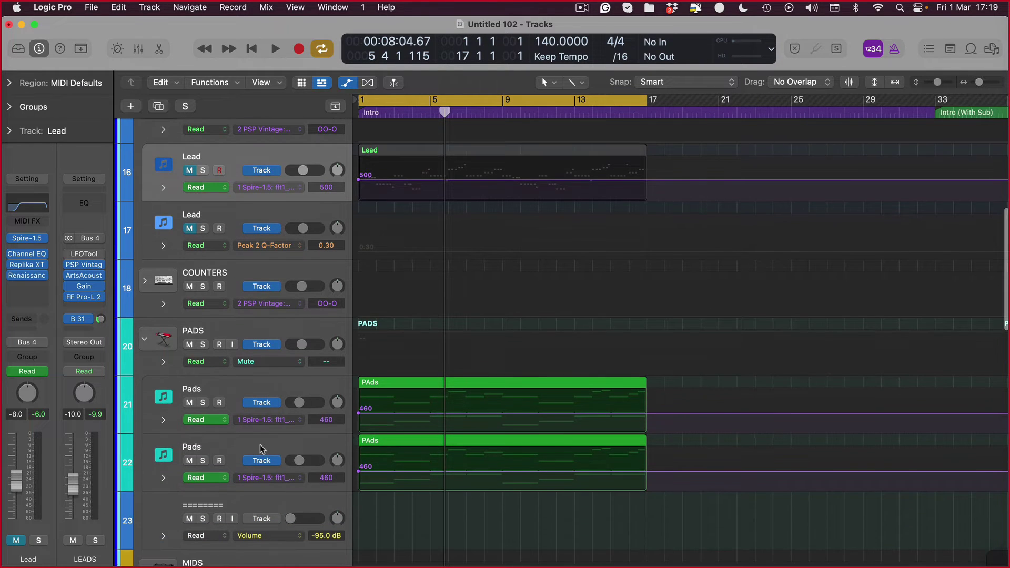
pyautogui.click(216, 453)
pyautogui.press('ctrl+super+BackSpace')
pyautogui.press('a')
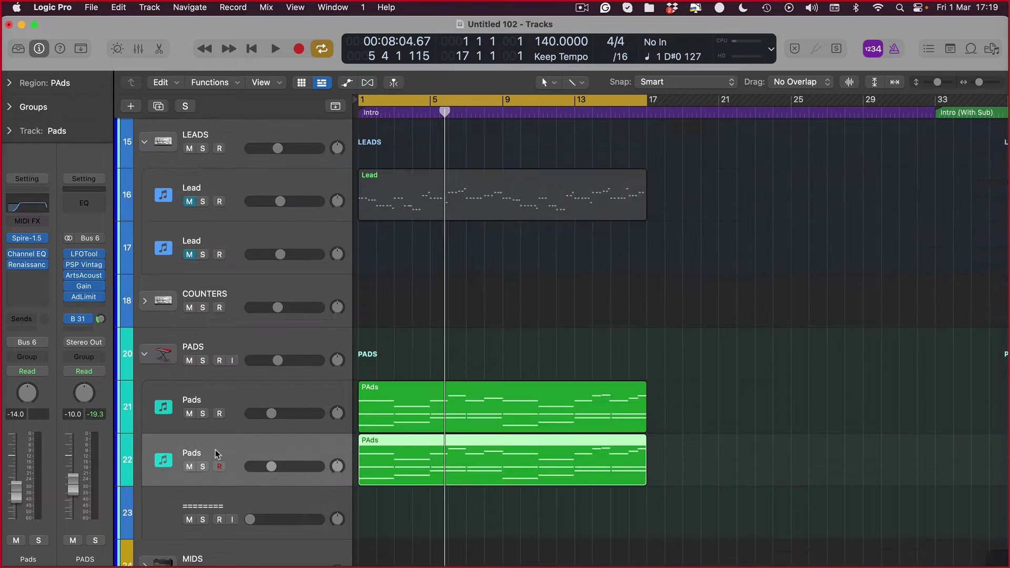
# Step: Solo the original Lead track and audition it with its Spire and Renaissance Axx windows displayed
pyautogui.press('s')
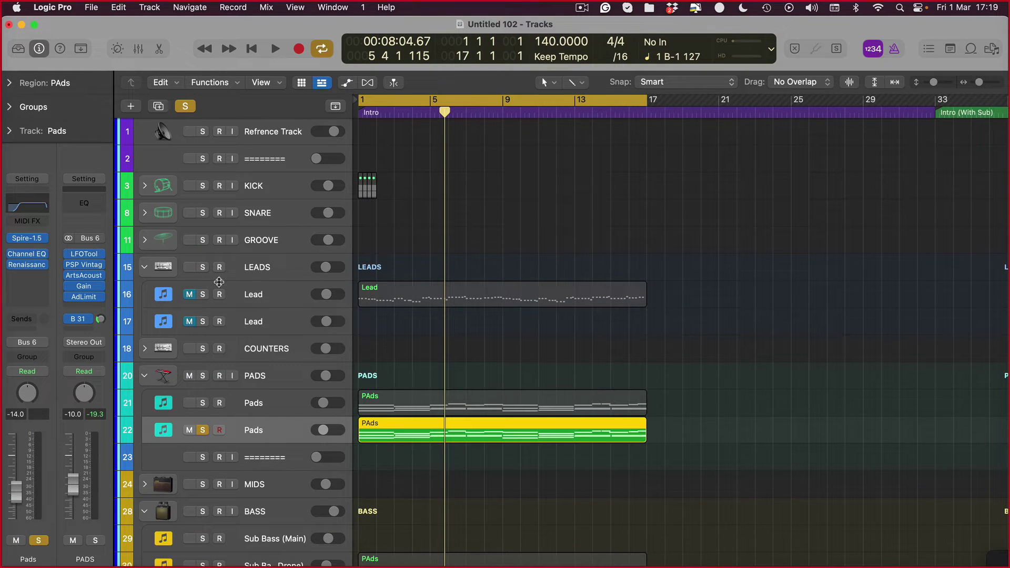
pyautogui.click(202, 294)
pyautogui.click(202, 431)
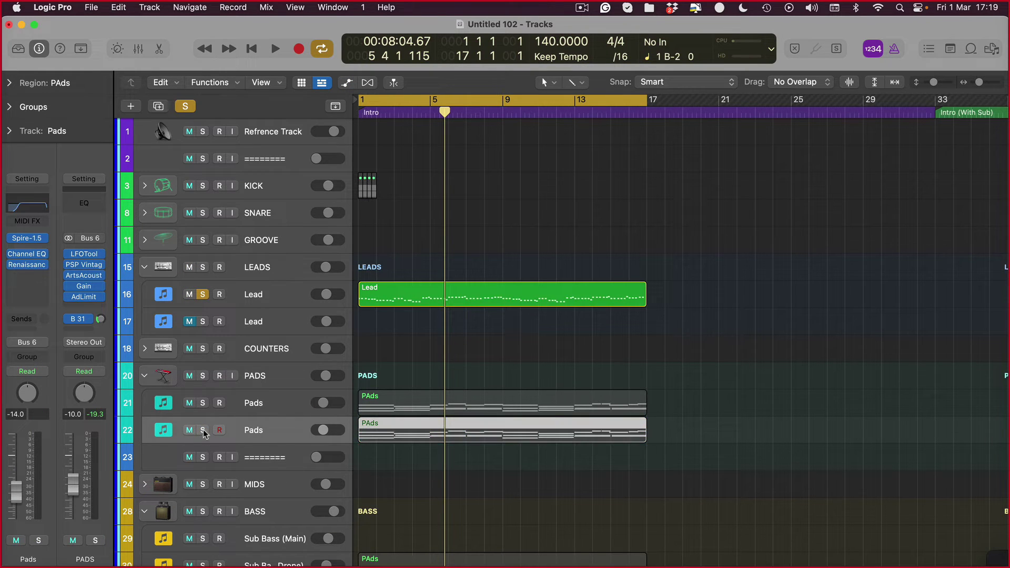
pyautogui.click(282, 301)
pyautogui.press('v')
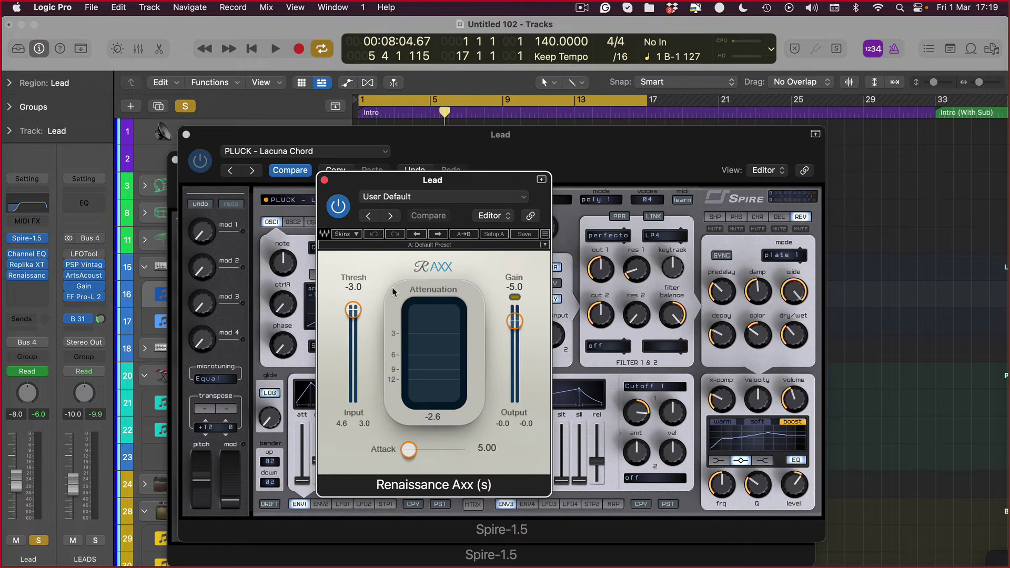
pyautogui.press('space')
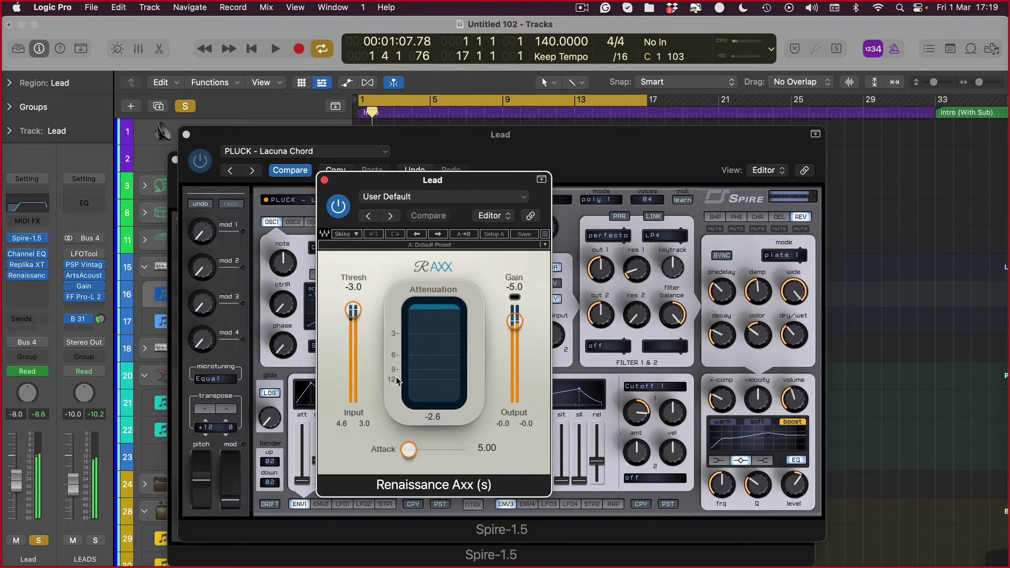
pyautogui.press('v')
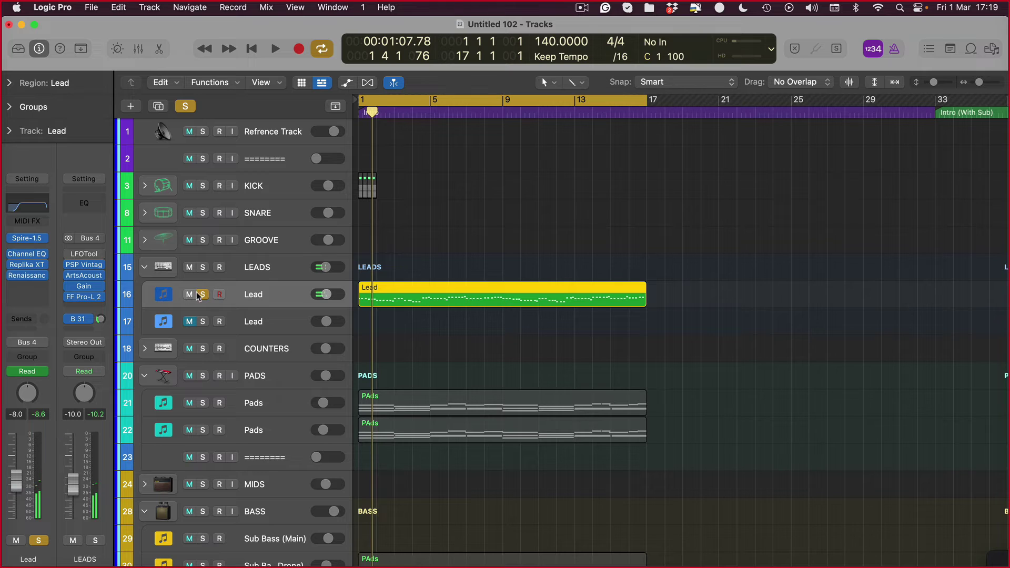
# Step: Clear the Lead track's solo, and mute both the Lead track and the LEADS stack
pyautogui.click(202, 294)
pyautogui.click(189, 294)
pyautogui.click(189, 267)
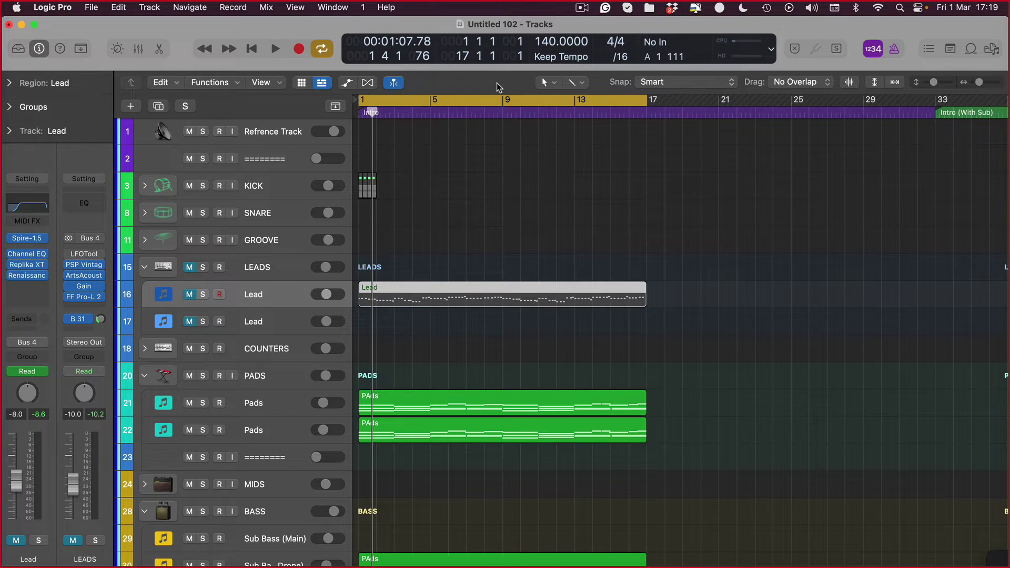
pyautogui.click(225, 428)
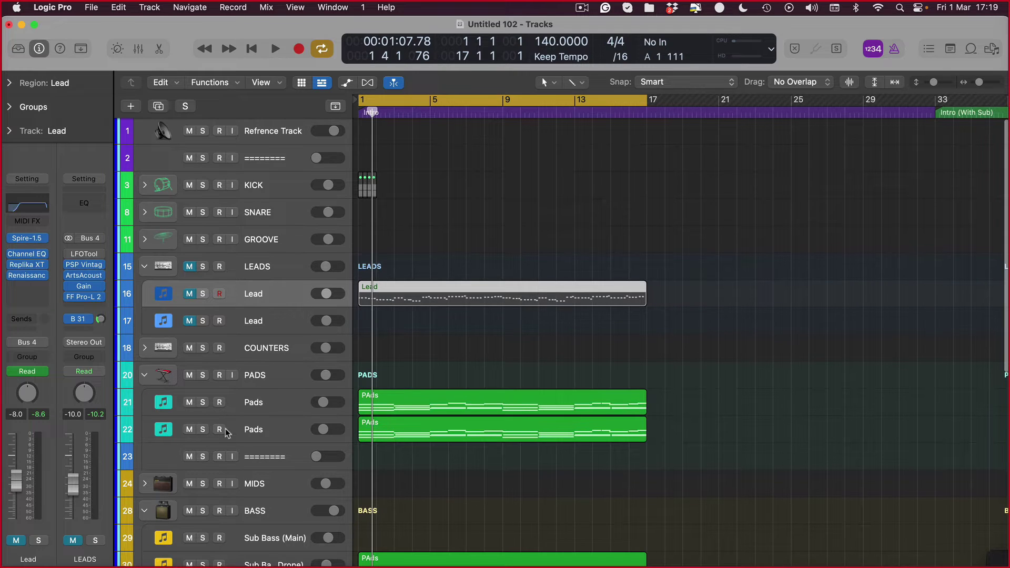
# Step: Solo the duplicate Pads track and open its Spire synth
pyautogui.press('s')
pyautogui.press('s')
pyautogui.press('m')
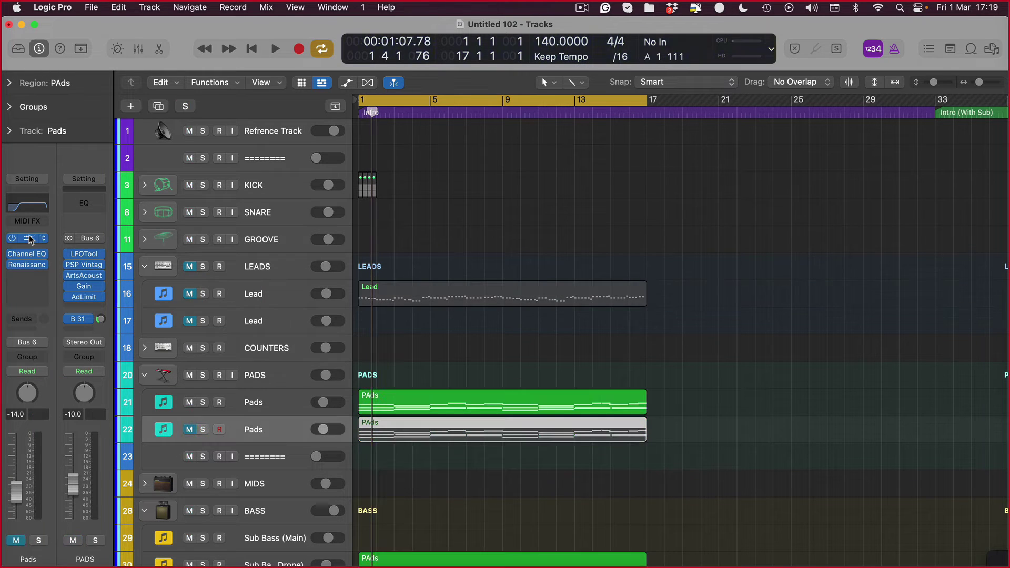
pyautogui.press('s')
pyautogui.press('s')
pyautogui.press('s')
pyautogui.click(27, 238)
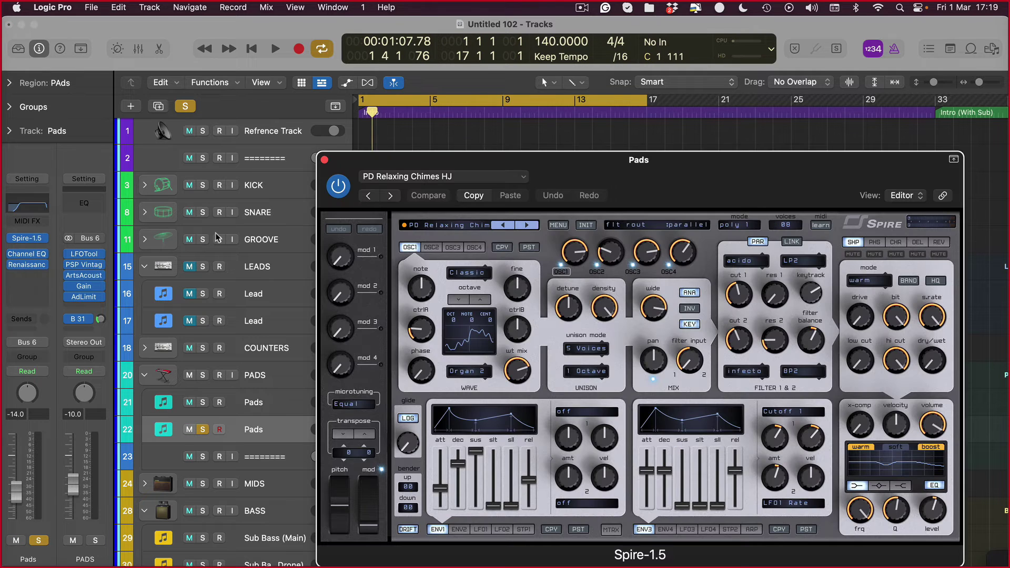
# Step: Audition the PD Luminous HJ preset on the duplicate Pads track, transposed -12 with filter 1 cutoff at 642
pyautogui.press('space')
pyautogui.click(528, 225)
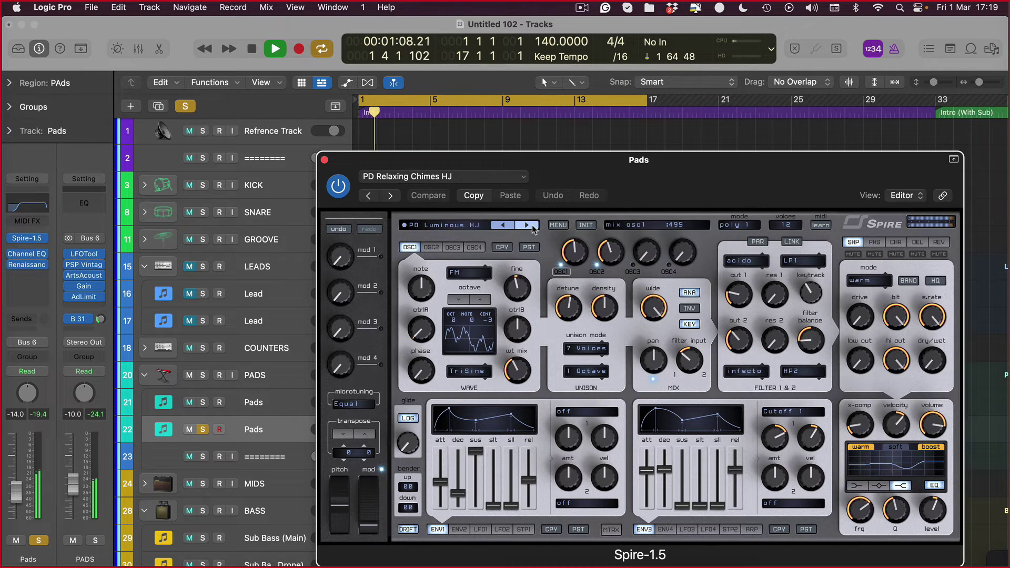
pyautogui.press('space')
pyautogui.press('space')
pyautogui.moveTo(744, 303); pyautogui.dragTo(744, 296)
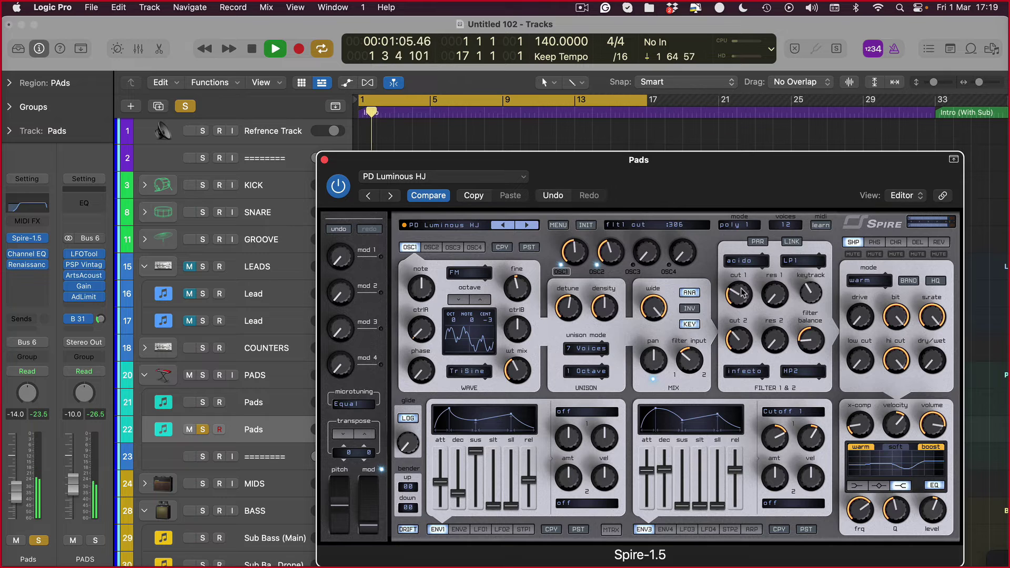
pyautogui.click(344, 434)
pyautogui.moveTo(737, 304); pyautogui.dragTo(743, 273)
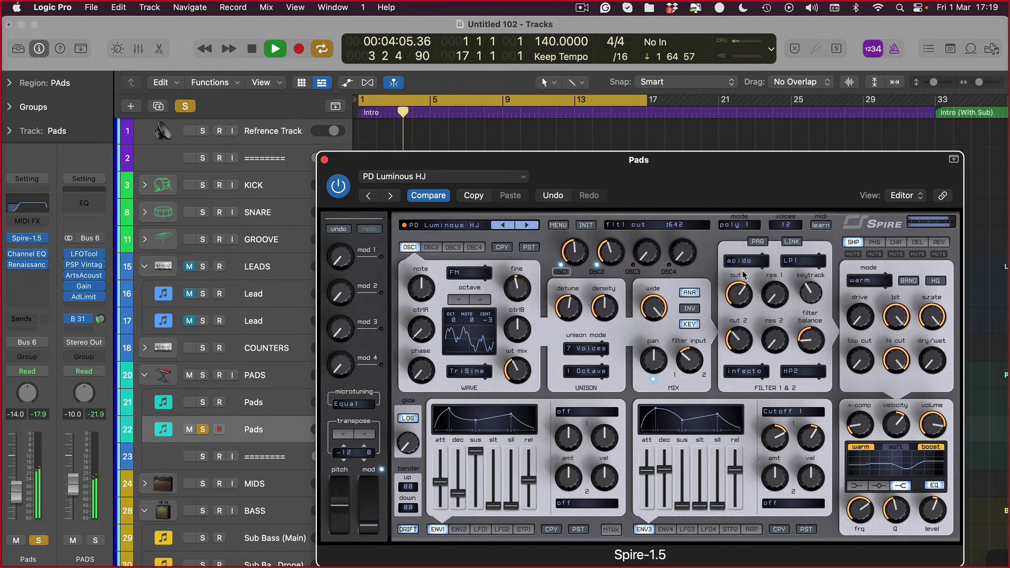
# Step: Solo the original Pads track too and load PD Organa HJ in the duplicate's Spire, with transpose -12 and filter 1 cutoff 756
pyautogui.click(202, 403)
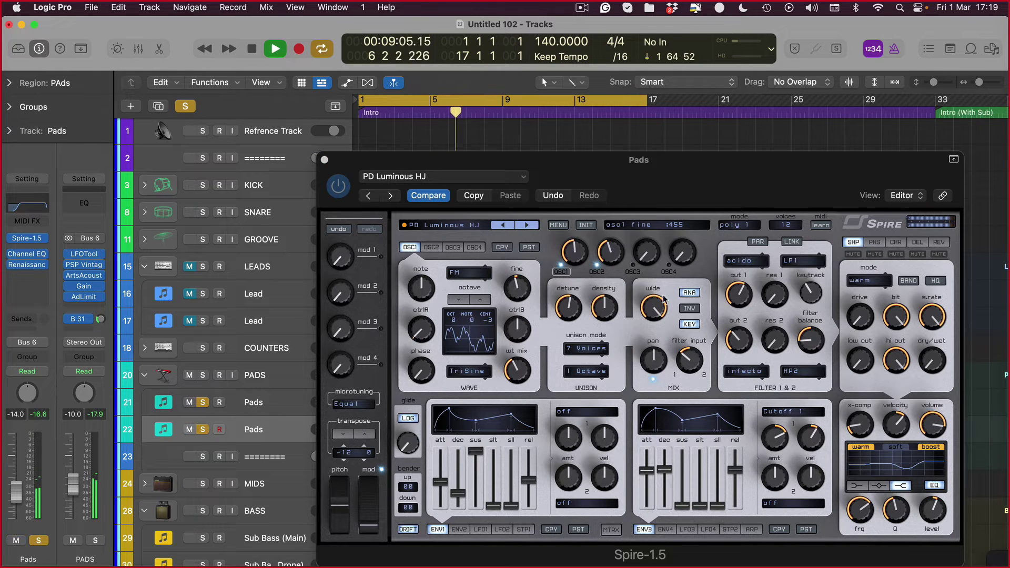
pyautogui.click(741, 300)
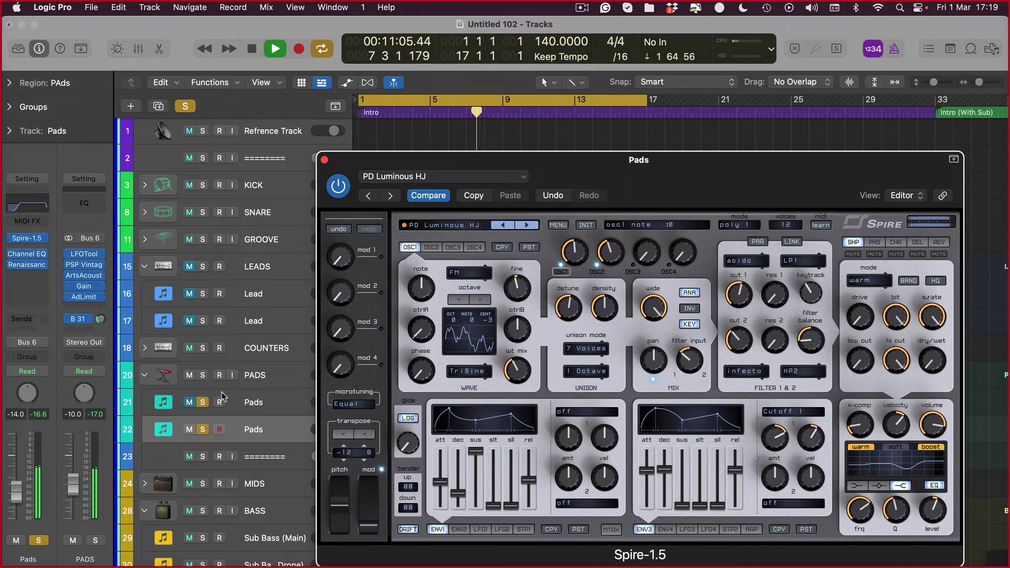
pyautogui.click(527, 225)
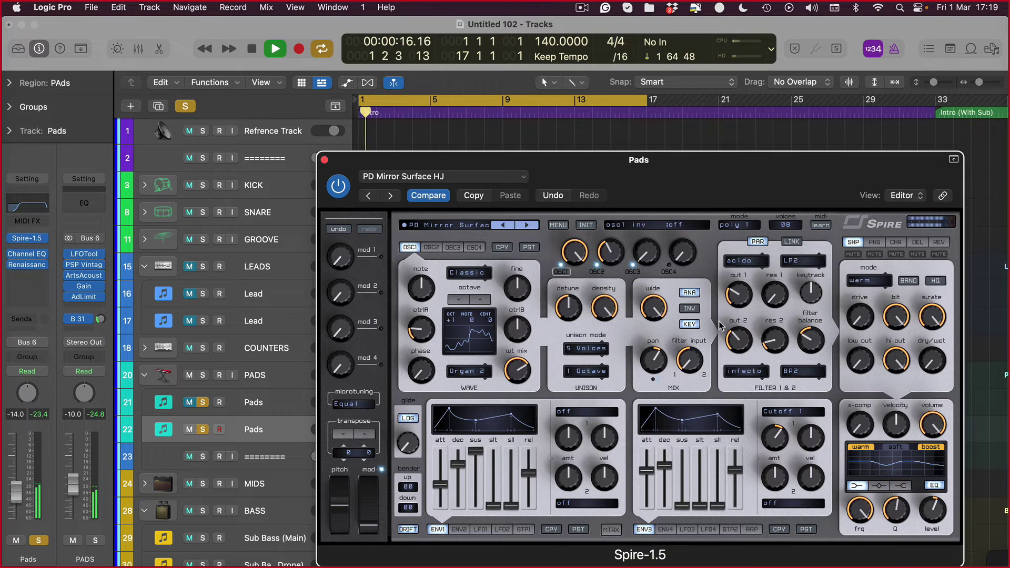
pyautogui.click(528, 225)
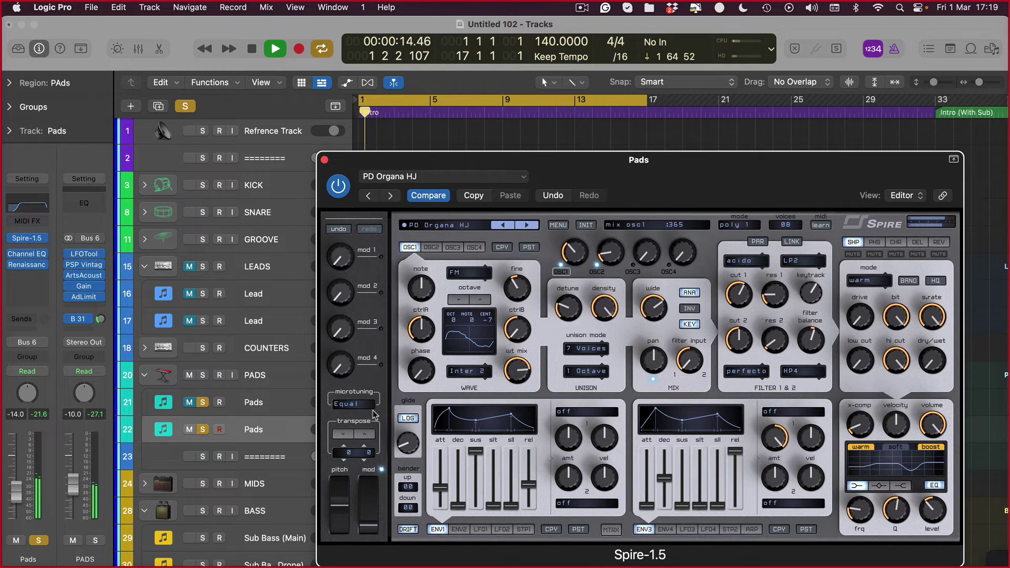
pyautogui.click(344, 436)
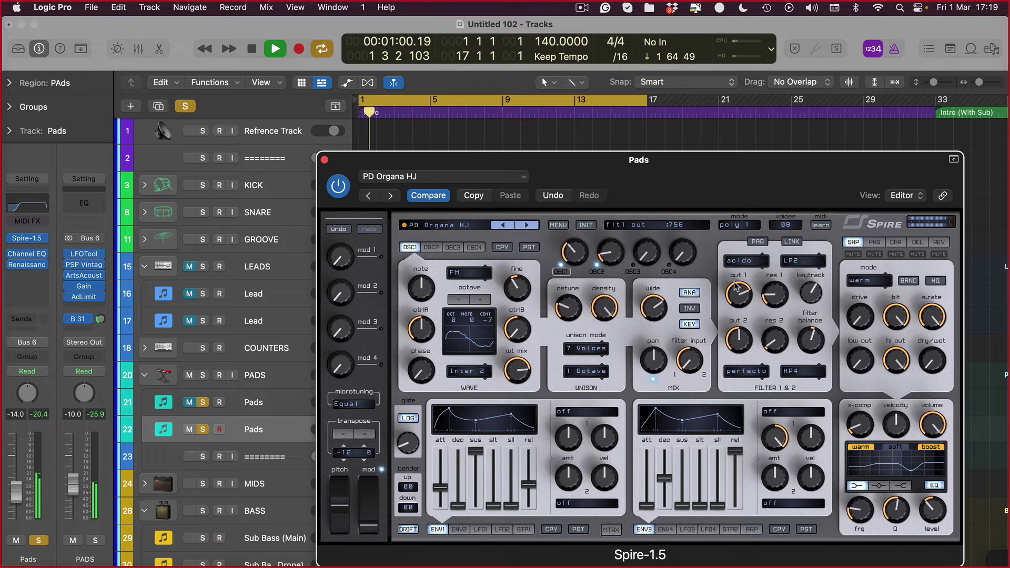
# Step: Raise the duplicate Pads track's level to -11.6 dB and compare the blend with that layer muted and unmuted
pyautogui.click(190, 402)
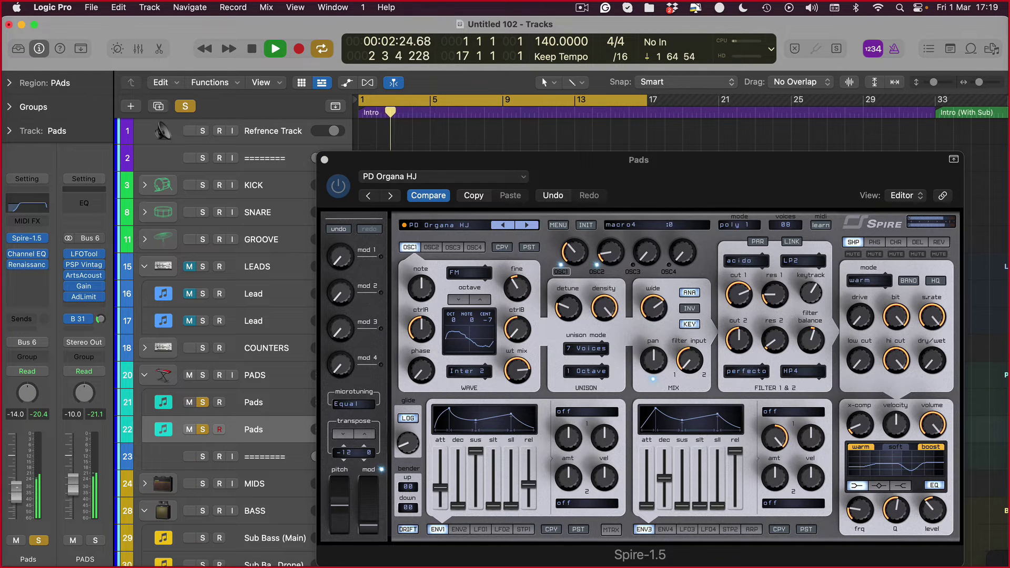
pyautogui.moveTo(15, 494); pyautogui.dragTo(15, 488)
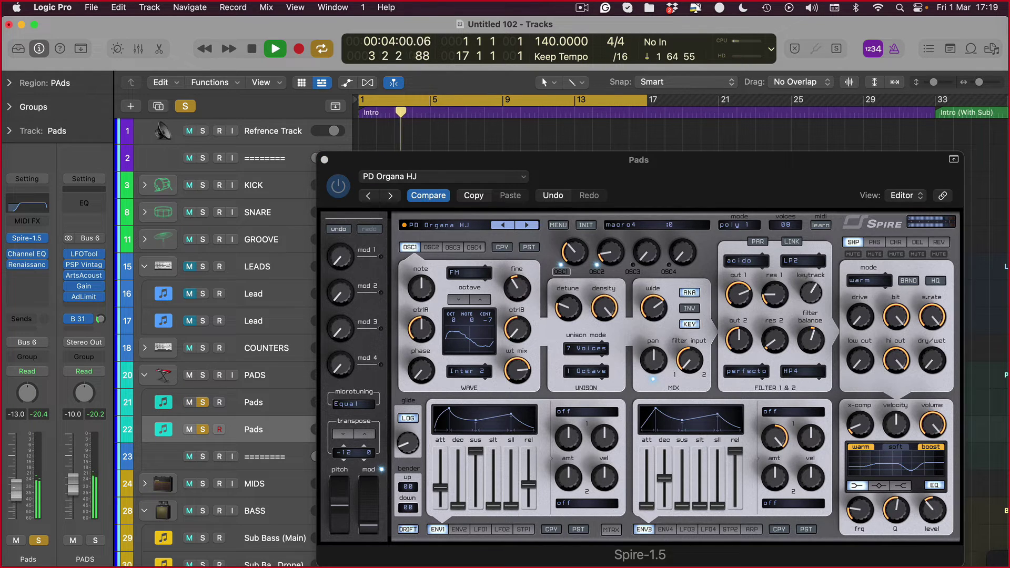
pyautogui.click(16, 540)
pyautogui.click(15, 540)
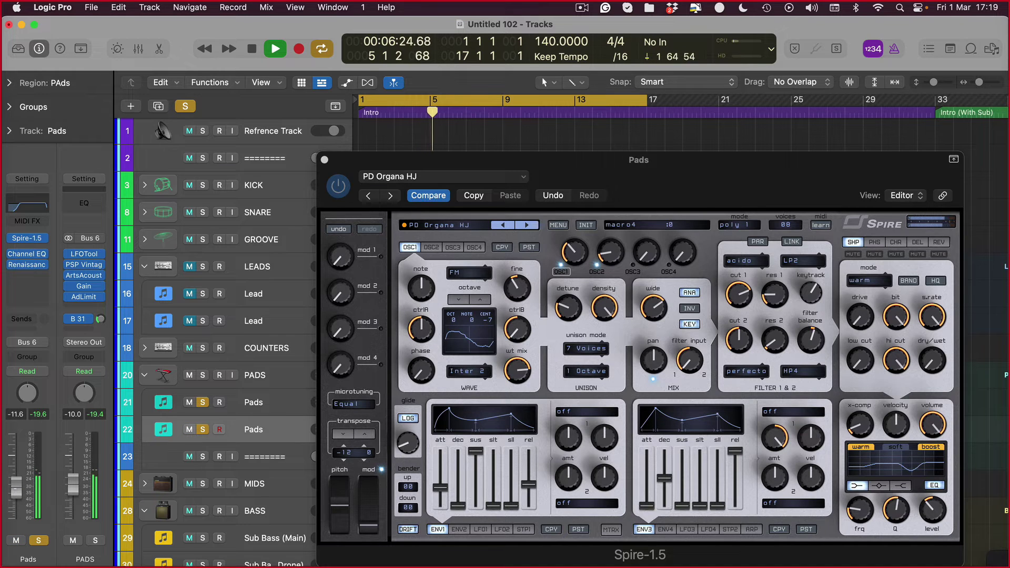
# Step: Check the duplicate Pads track's Renaissance Axx compressor, trim the track's level to -12.2 dB and hide the plug-in windows
pyautogui.click(27, 264)
pyautogui.moveTo(349, 316); pyautogui.dragTo(554, 349)
pyautogui.press('v')
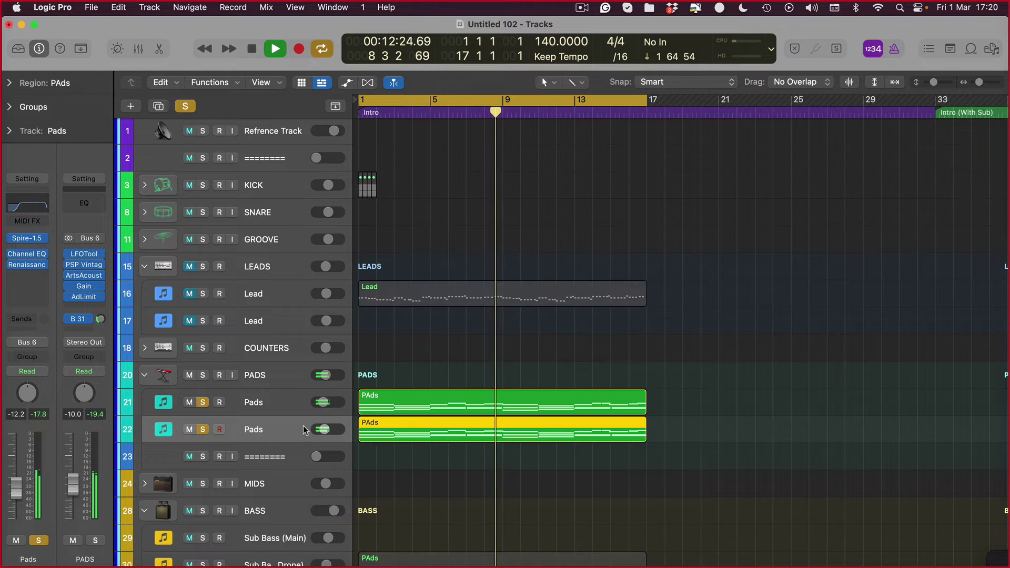
pyautogui.click(29, 237)
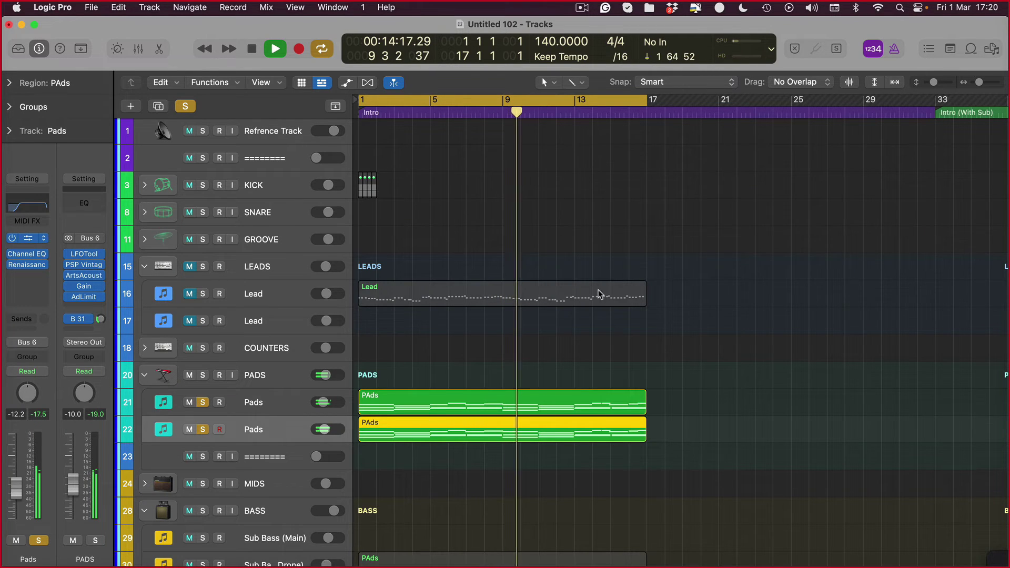
pyautogui.press('v')
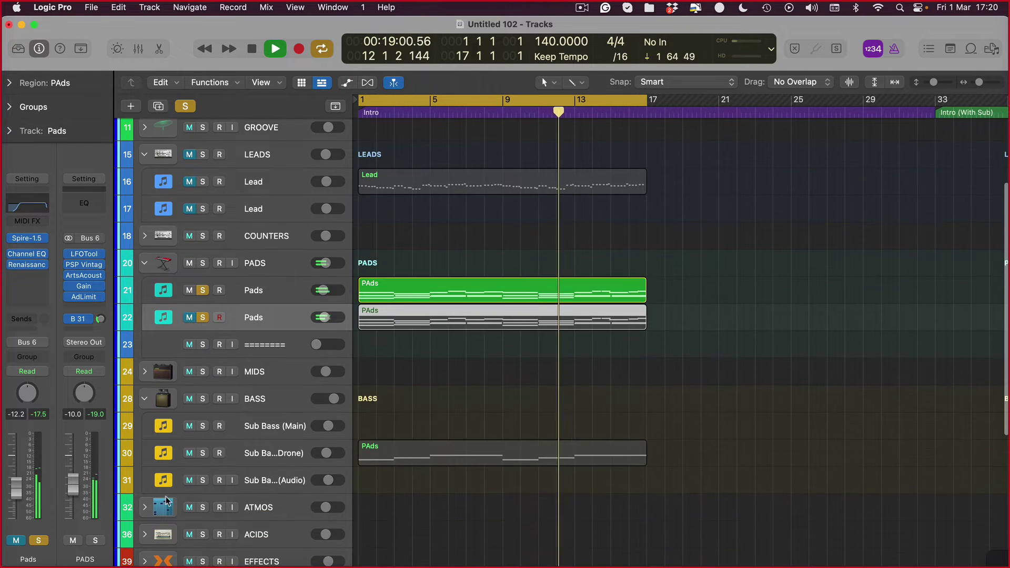
# Step: Solo the Sub Bass (Drone) track with the pads, compare the duplicate Pads layer muted, and set its level to -13.0 dB
pyautogui.scroll(-4, 232, 473)
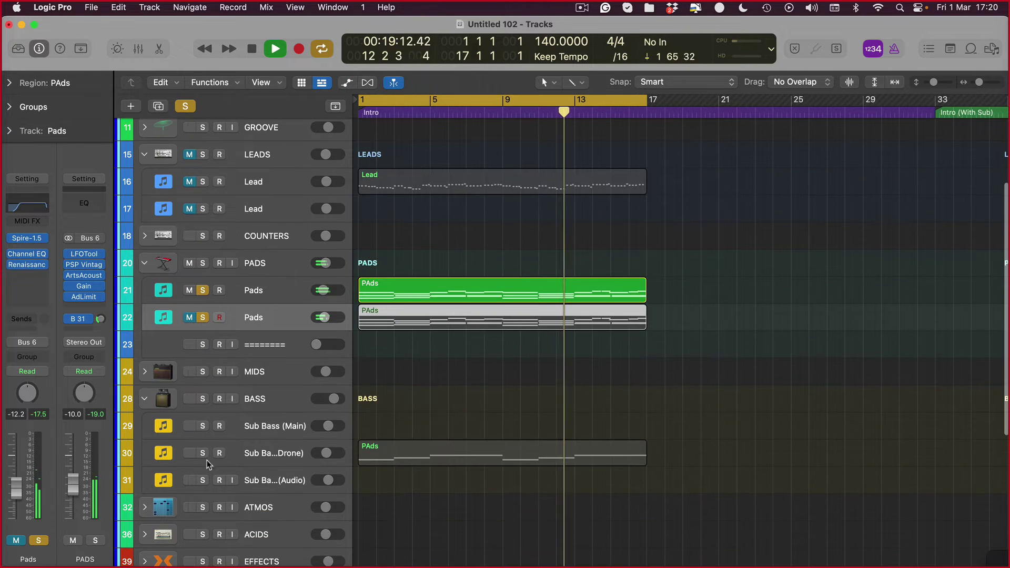
pyautogui.click(190, 317)
pyautogui.click(190, 319)
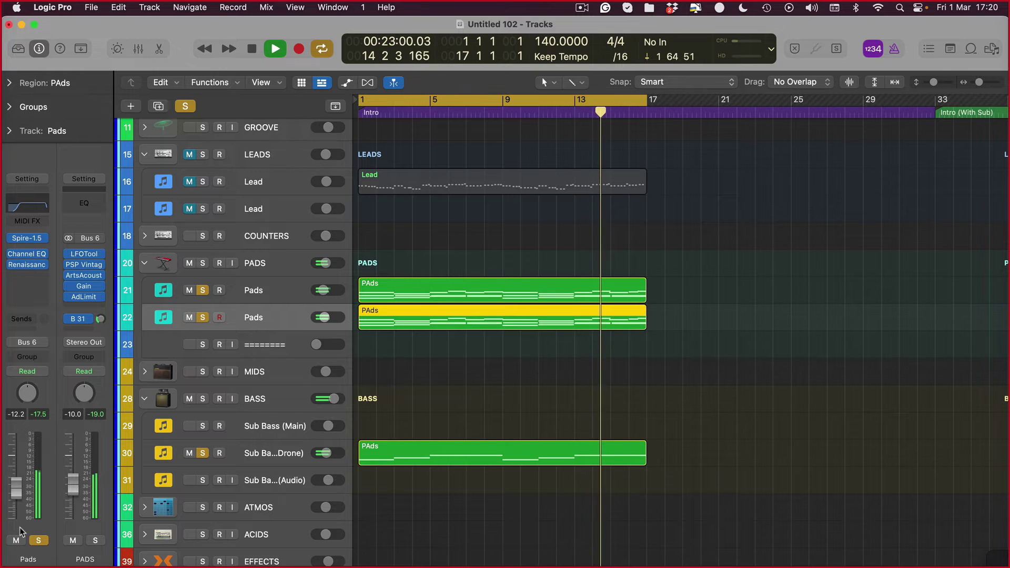
pyautogui.click(16, 541)
pyautogui.click(16, 540)
pyautogui.moveTo(14, 495); pyautogui.dragTo(14, 497)
pyautogui.press('space')
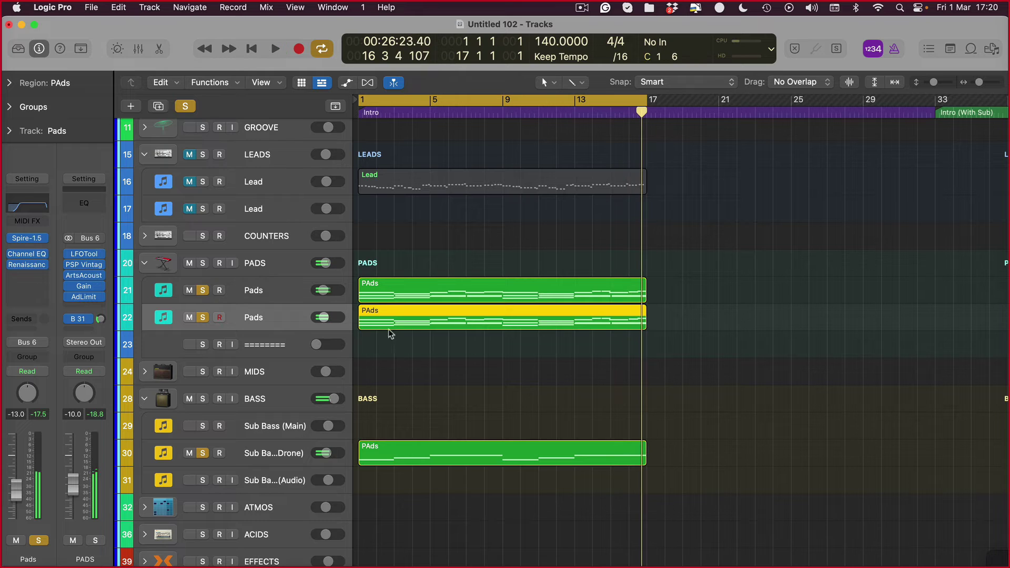
# Step: Clear all solos, unmute the LEADS stack and both Lead tracks, and return the playhead to the start
pyautogui.click(185, 106)
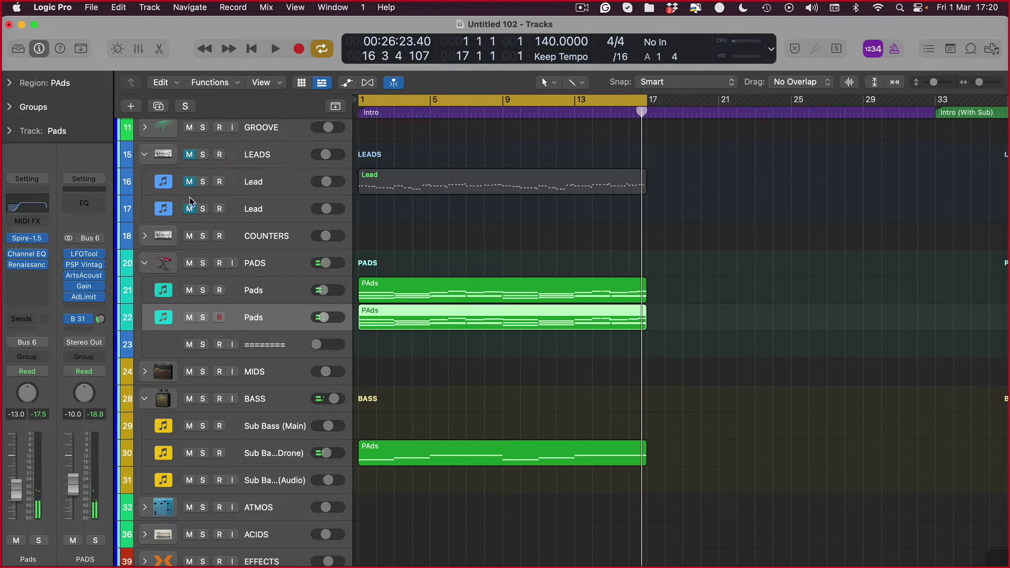
pyautogui.click(190, 154)
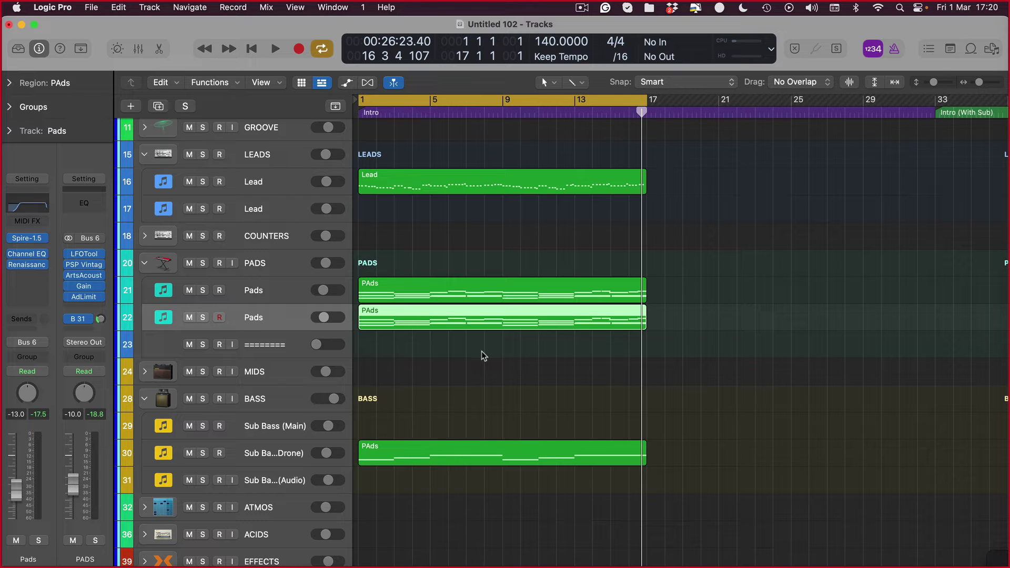
pyautogui.press('Return')
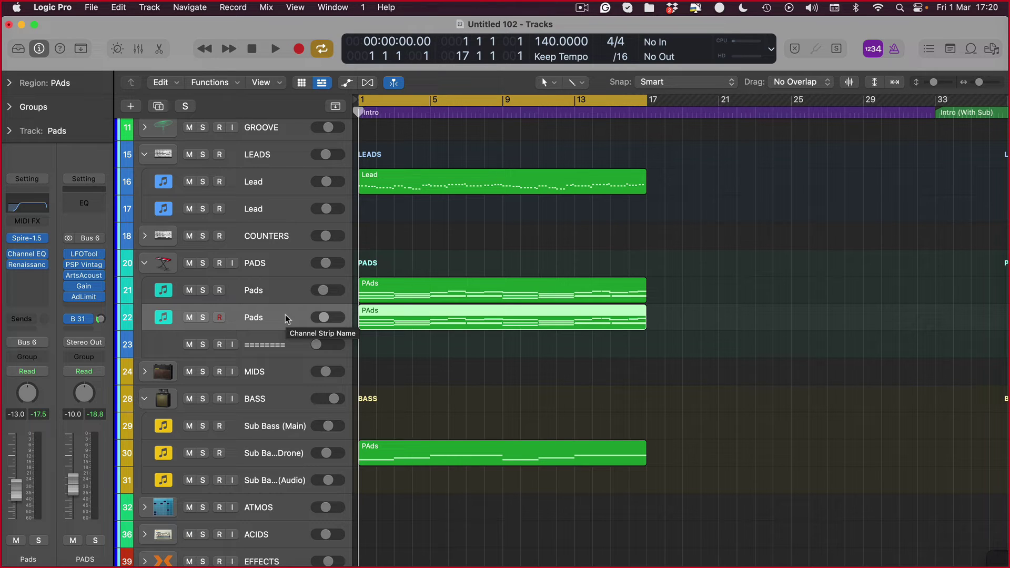
pyautogui.moveTo(1, 499)
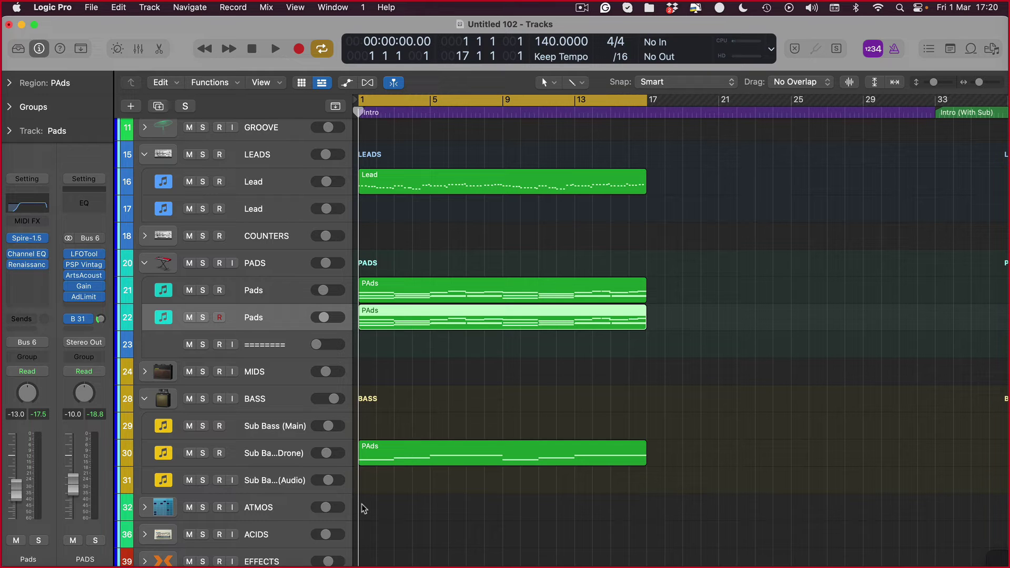
# Step: Copy the Lead region with its automation data onto the duplicate Lead track, and solo that track
pyautogui.scroll(5, 450, 391)
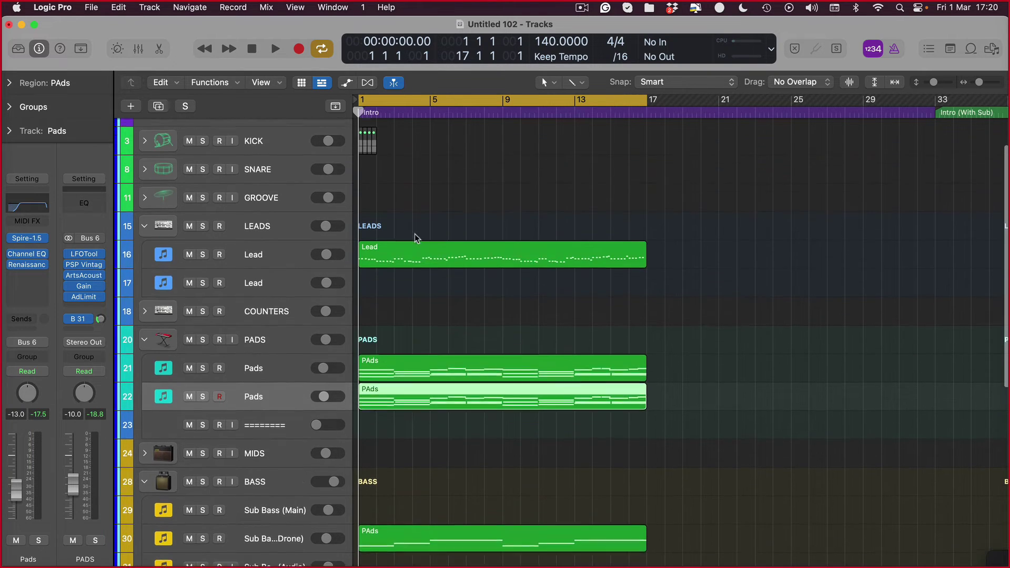
pyautogui.moveTo(380, 268); pyautogui.dragTo(384, 295)
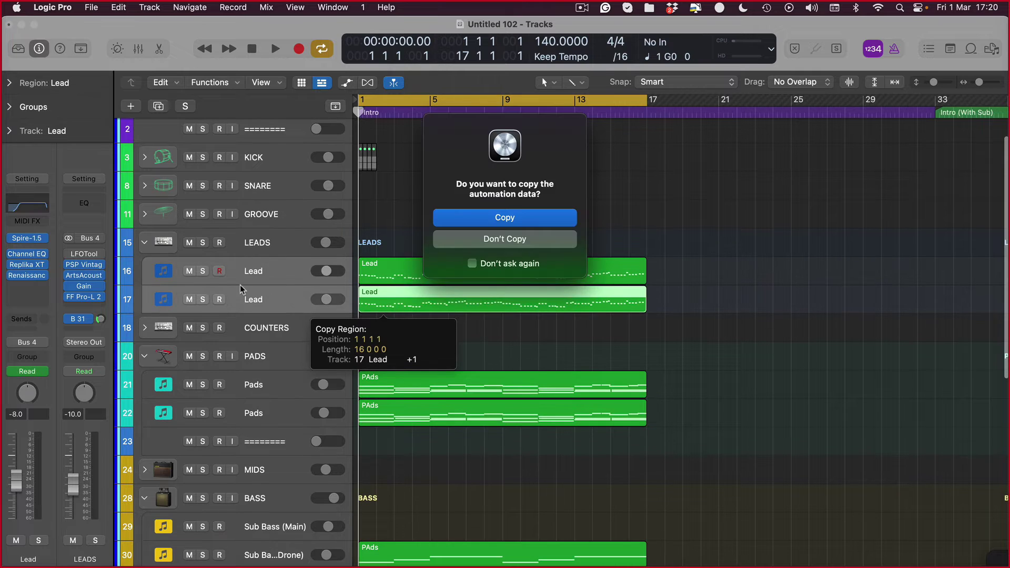
pyautogui.press('Return')
pyautogui.click(202, 299)
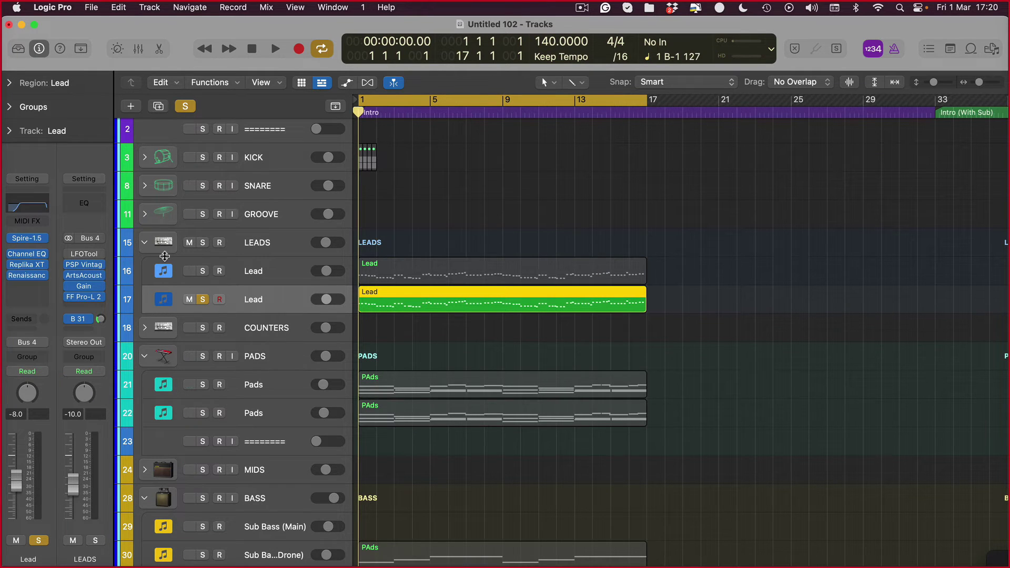
# Step: Bypass Replika XT on the duplicate Lead track and load the LEAD - Beast In Us preset in its Spire, transposed +12
pyautogui.click(12, 265)
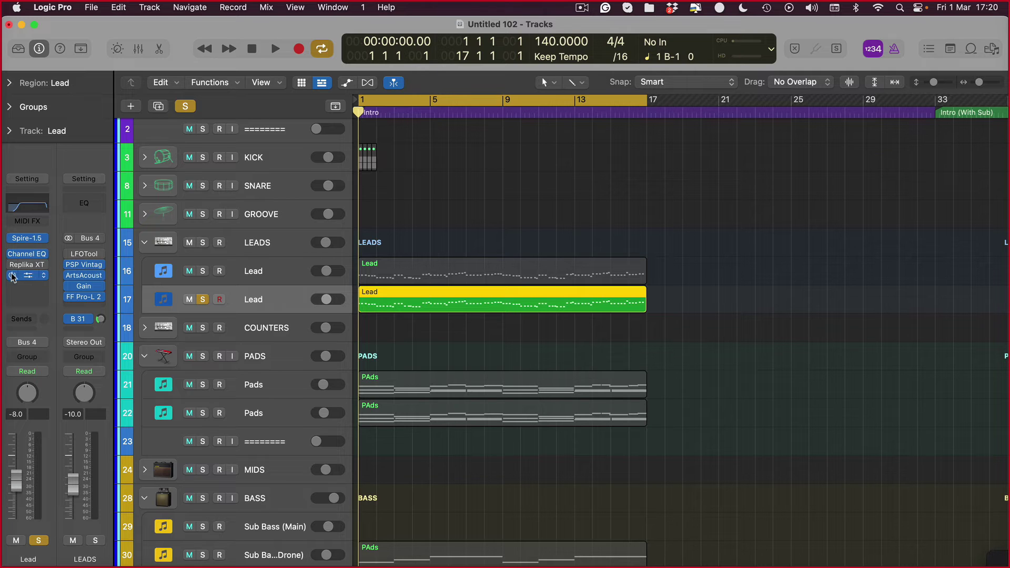
pyautogui.click(27, 237)
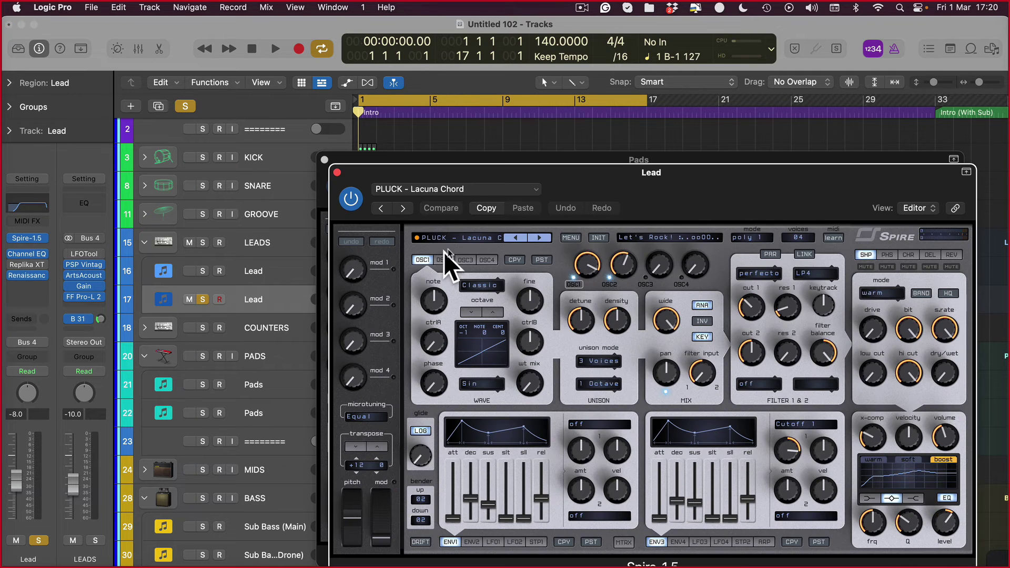
pyautogui.click(464, 240)
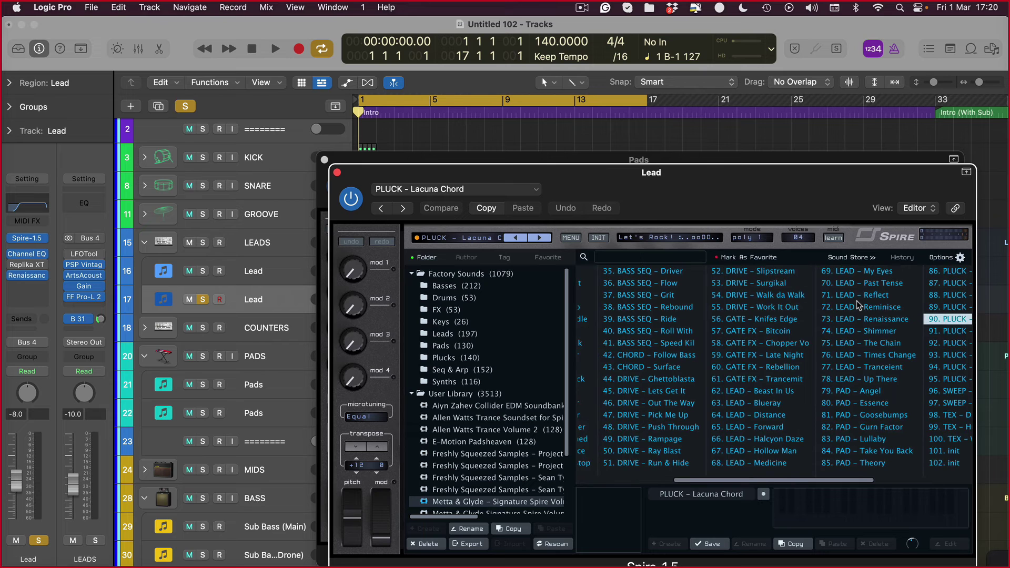
pyautogui.click(721, 392)
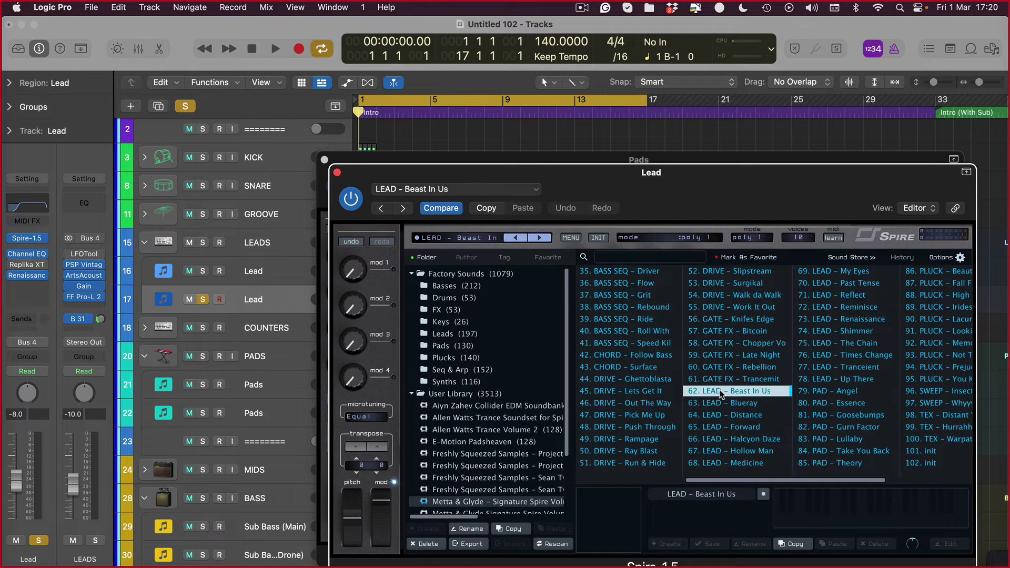
pyautogui.press('space')
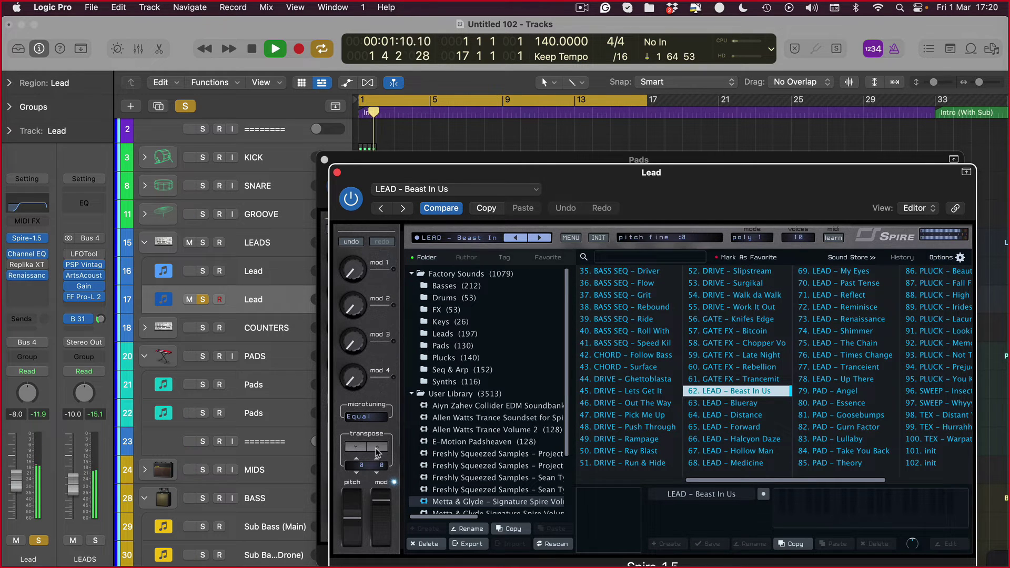
pyautogui.click(376, 449)
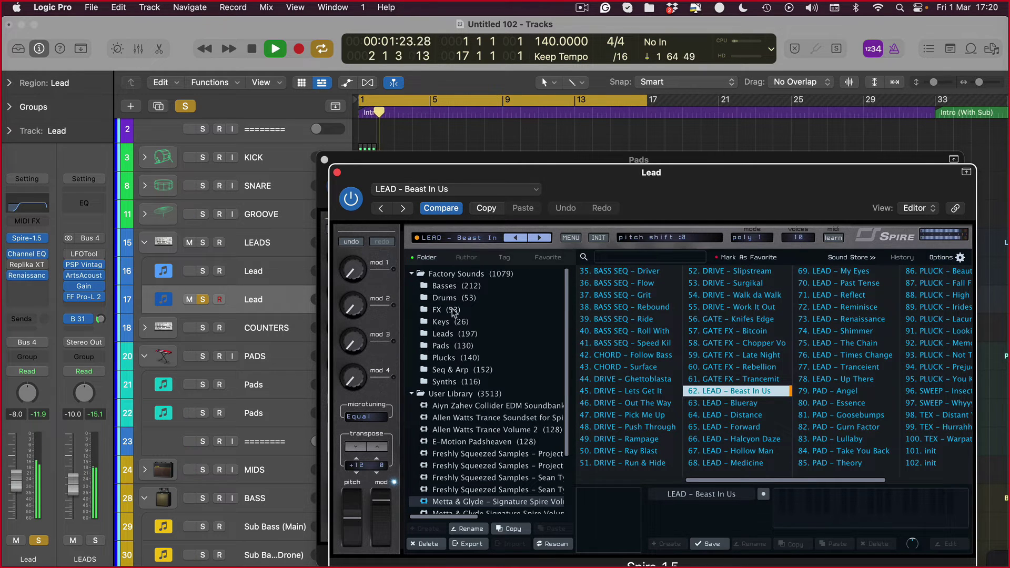
pyautogui.click(482, 238)
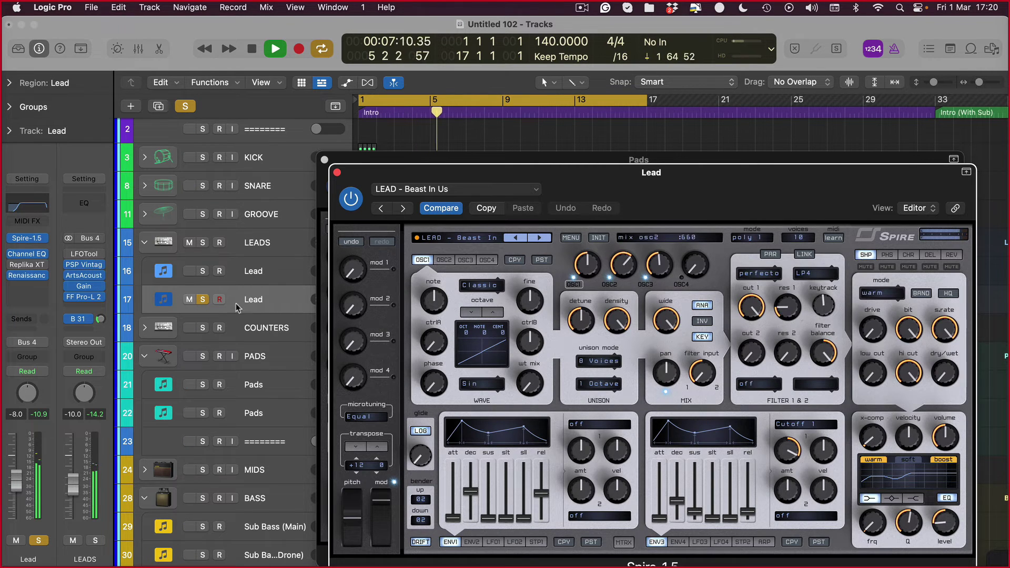
# Step: Solo the original Lead alongside the duplicate, raise the duplicate Lead to -5.9 dB, and compare it muted
pyautogui.click(202, 271)
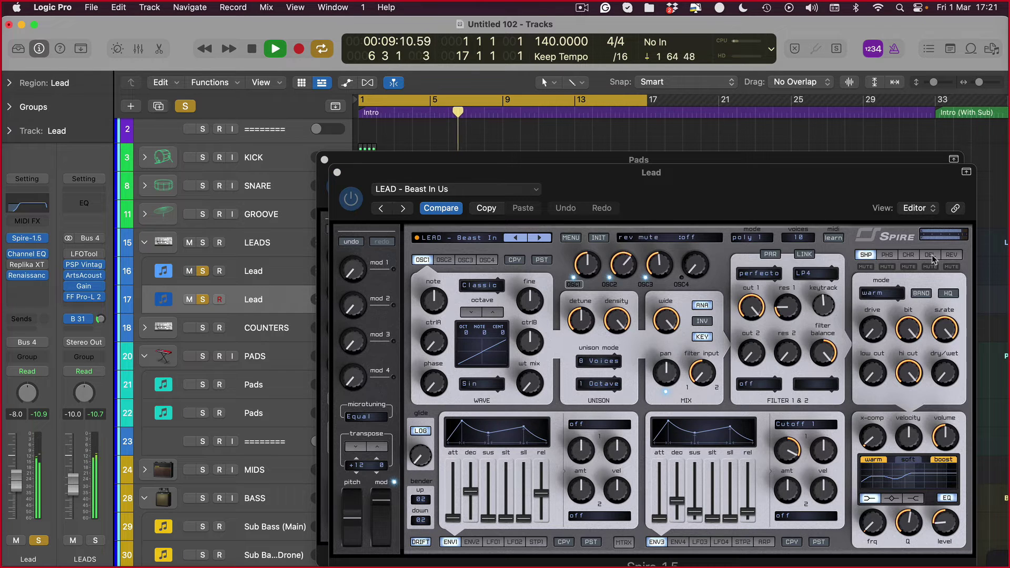
pyautogui.moveTo(17, 480); pyautogui.dragTo(16, 477)
pyautogui.click(18, 542)
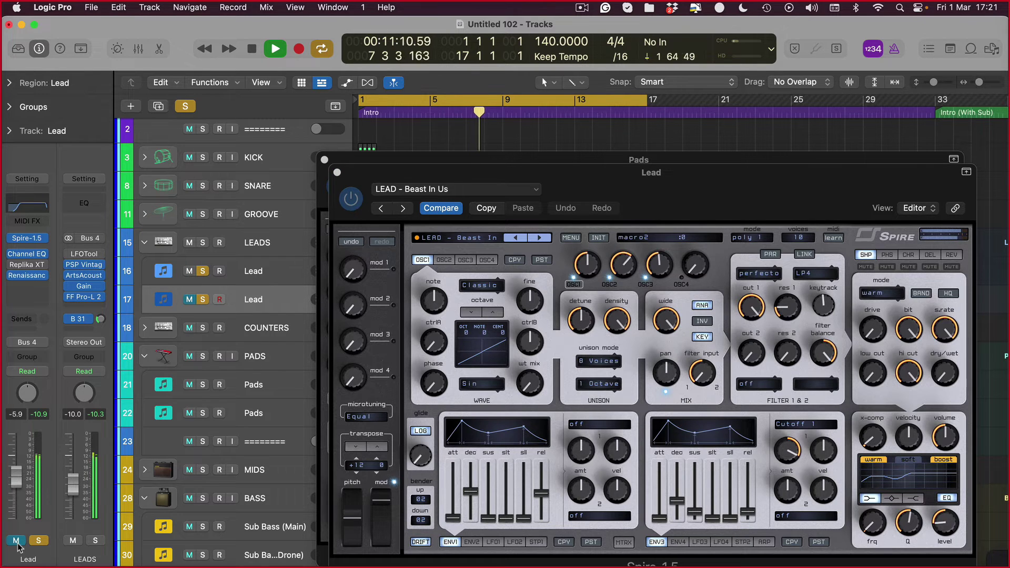
pyautogui.click(17, 542)
# Step: Solo only the duplicate Lead and reduce the dry/wet amount of its Spire reverb during playback from the start, keeping the LEADS stack unmuted
pyautogui.click(951, 255)
pyautogui.press('space')
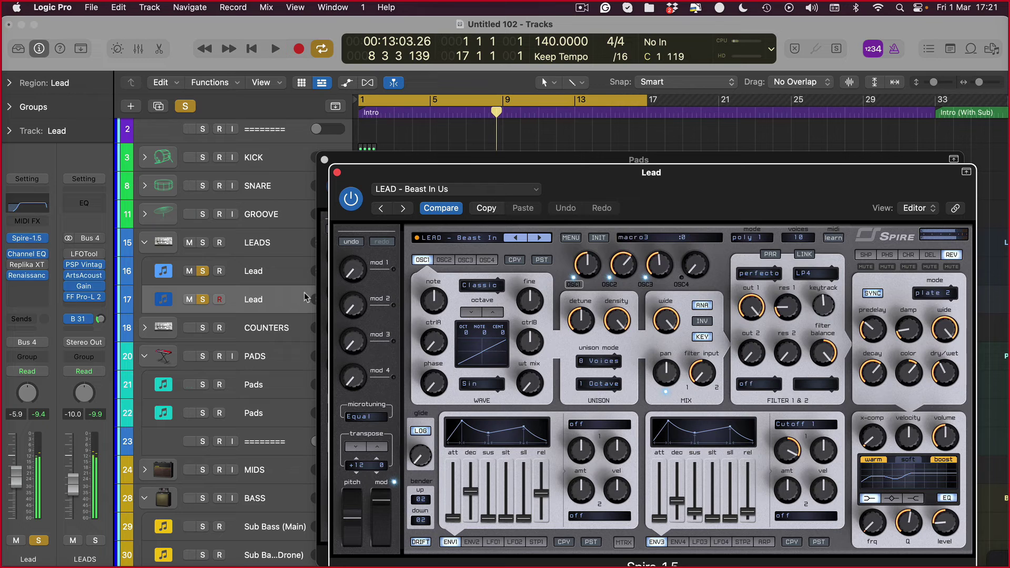
pyautogui.click(203, 244)
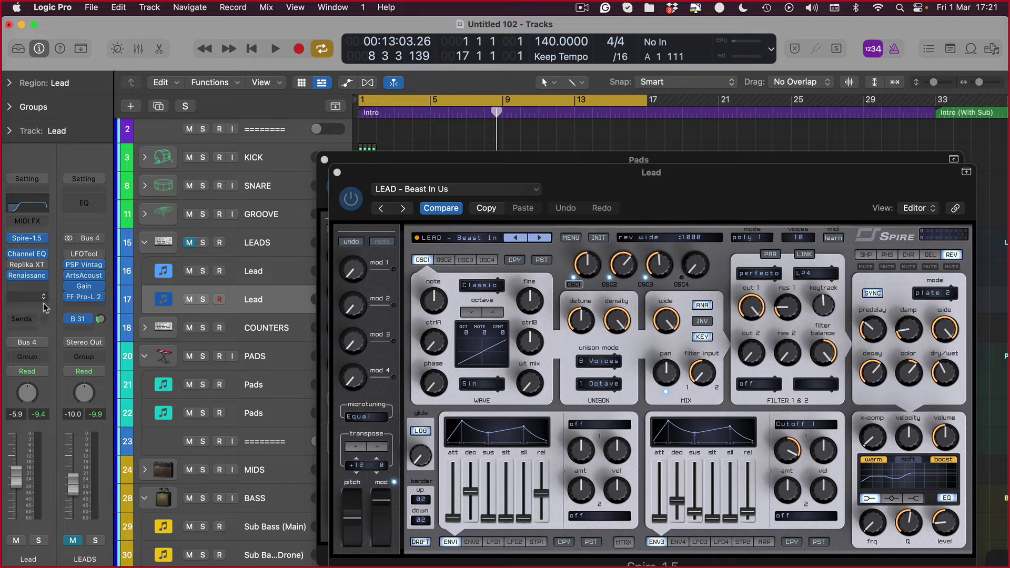
pyautogui.click(202, 299)
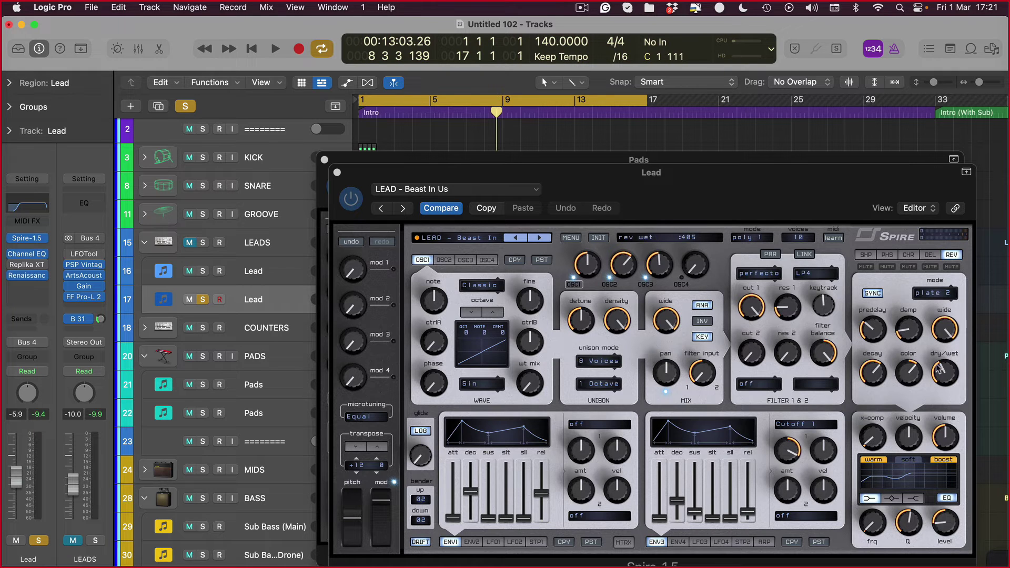
pyautogui.press('Return')
pyautogui.press('space')
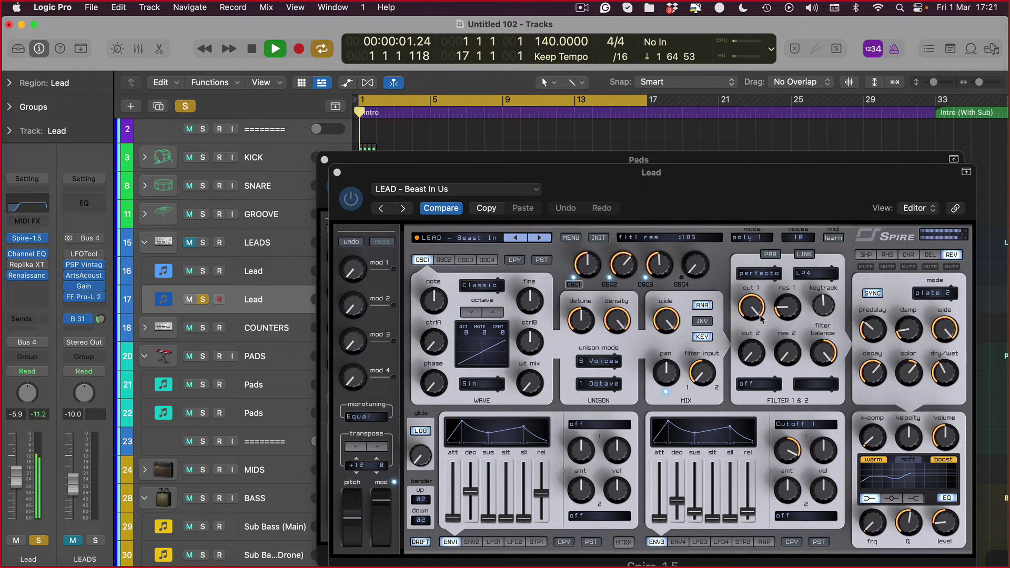
pyautogui.click(191, 243)
pyautogui.moveTo(936, 372); pyautogui.dragTo(932, 390)
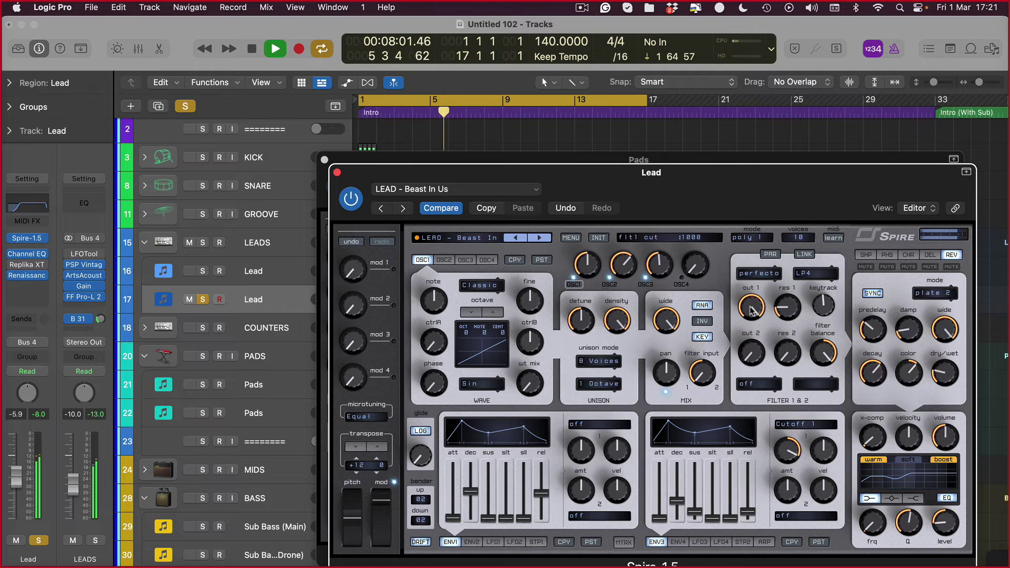
pyautogui.press('space')
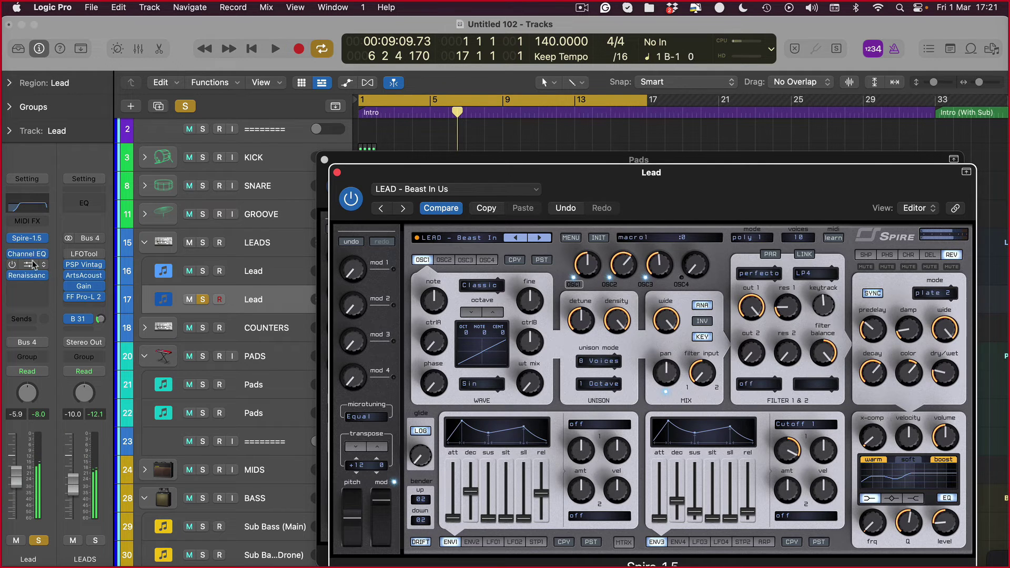
pyautogui.click(34, 259)
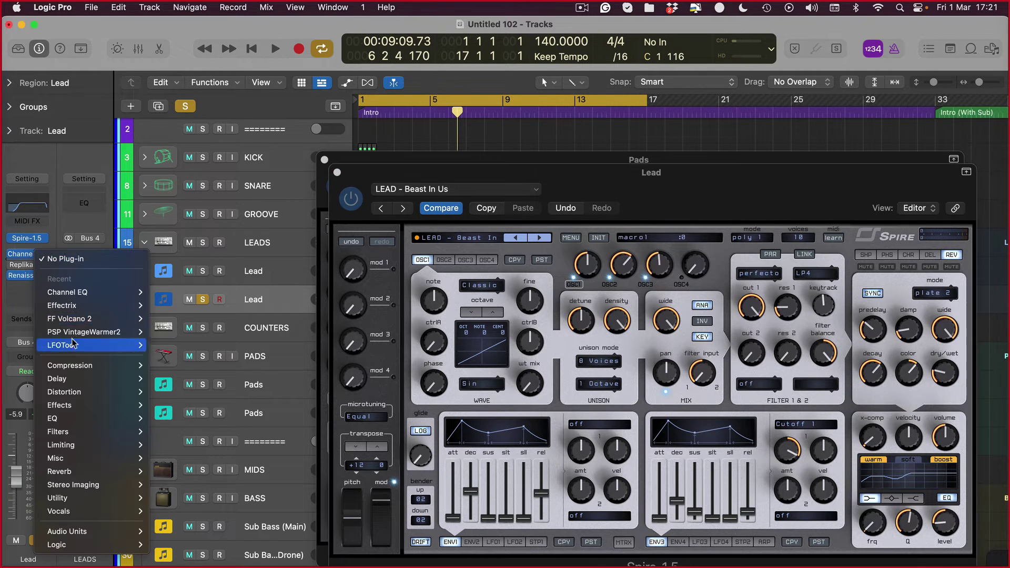
pyautogui.moveTo(79, 305)
pyautogui.click(94, 219)
# Step: Play both Lead tracks soloed, set the duplicate Lead's level to -2.0 dB, and hide the plug-in windows
pyautogui.press('space')
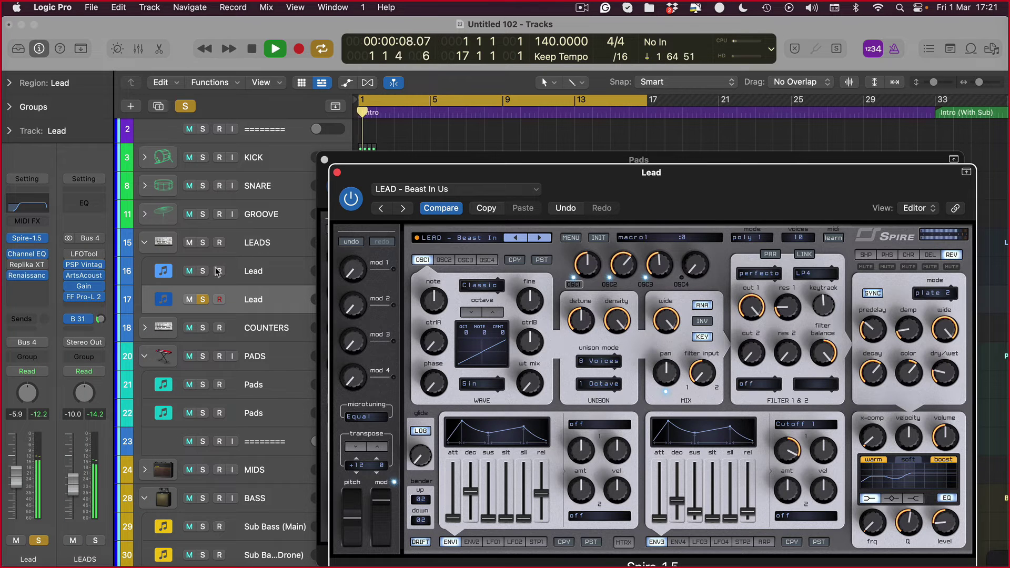
pyautogui.click(204, 272)
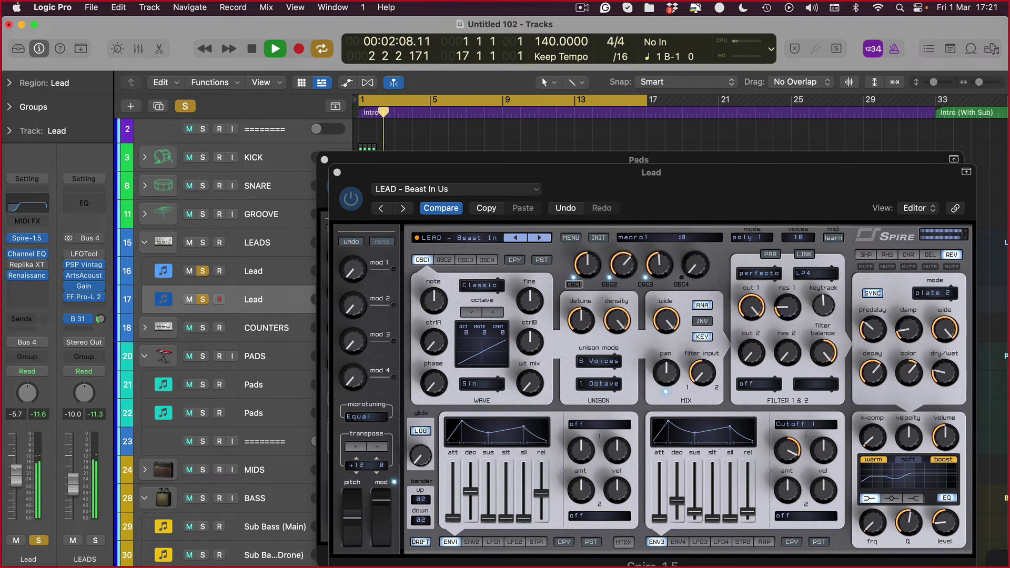
pyautogui.moveTo(16, 476); pyautogui.dragTo(15, 457)
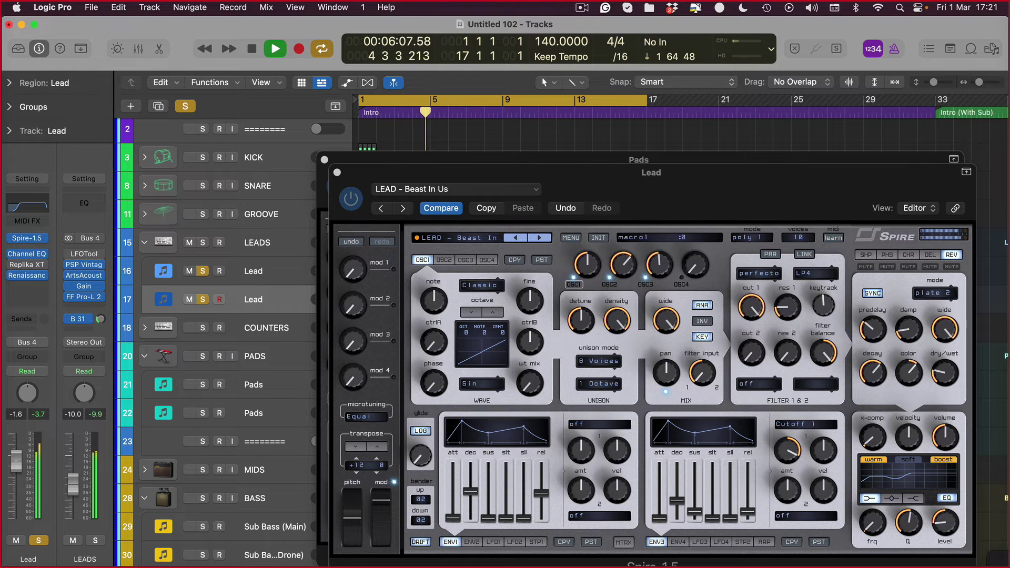
pyautogui.press('v')
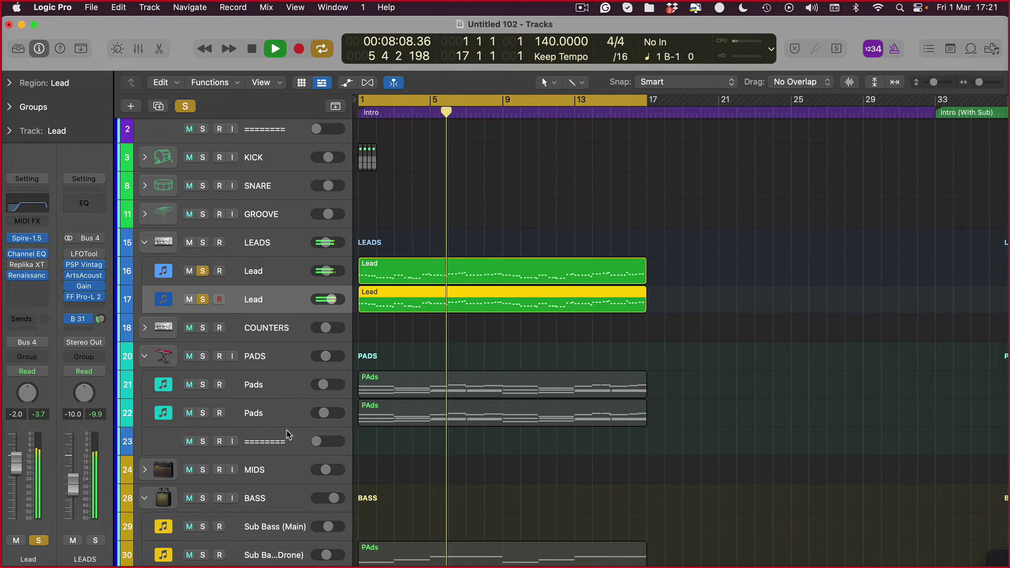
# Step: Clear all solos and lower the LEADS stack to -13.0 dB, comparing the mix with it muted and unmuted
pyautogui.click(184, 106)
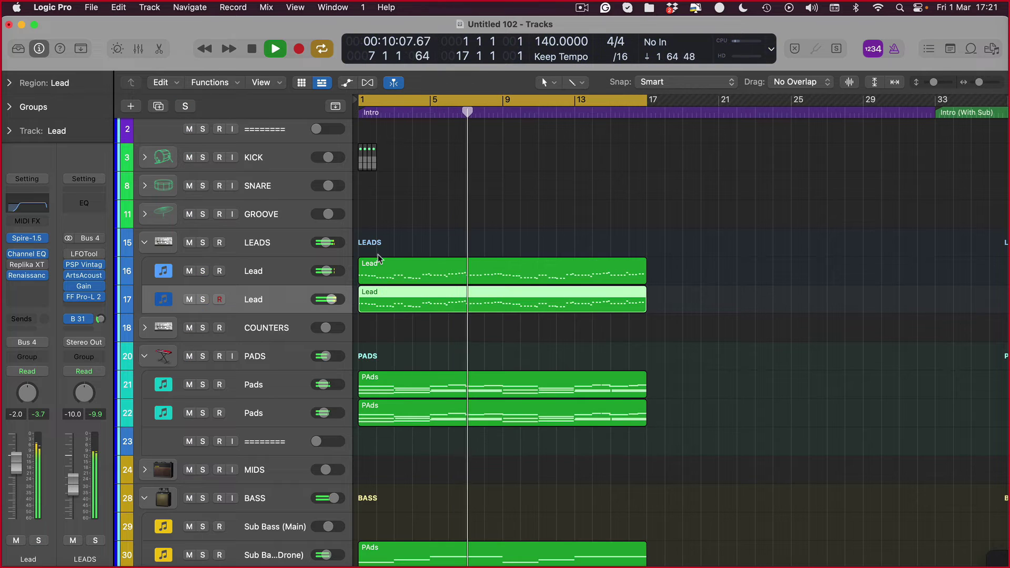
pyautogui.click(236, 249)
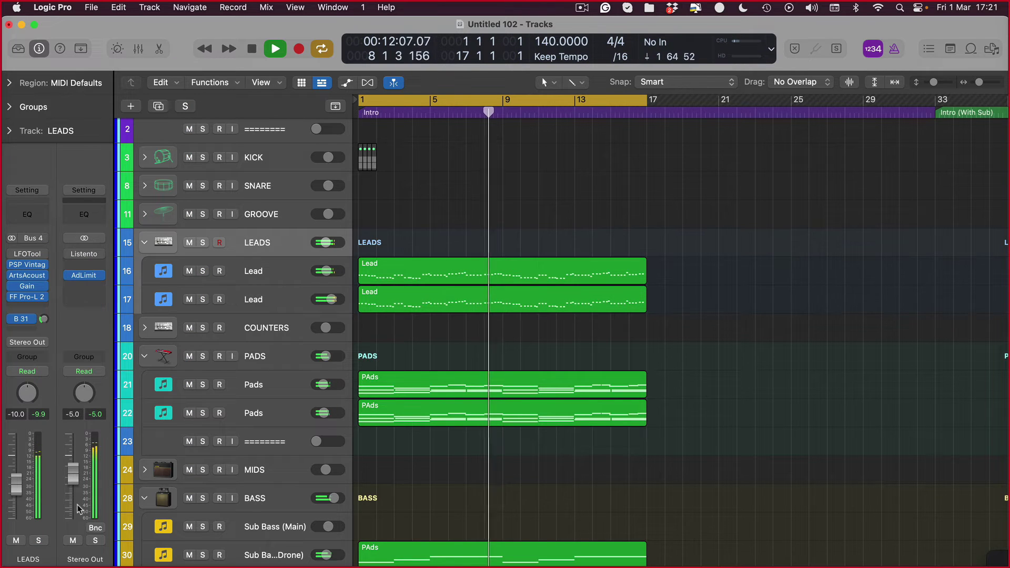
pyautogui.click(16, 540)
pyautogui.click(16, 540)
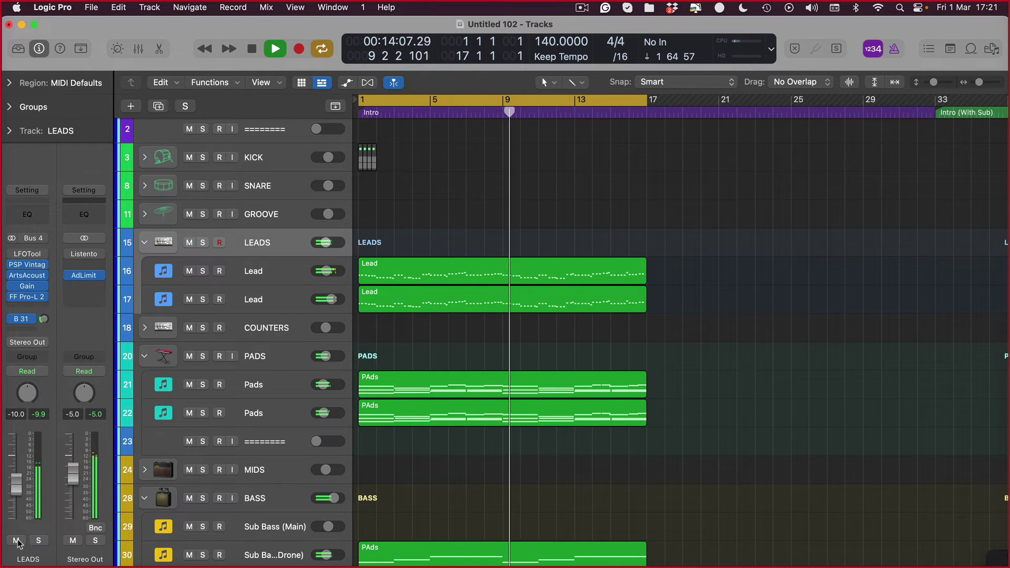
pyautogui.scroll(-1, 16, 495)
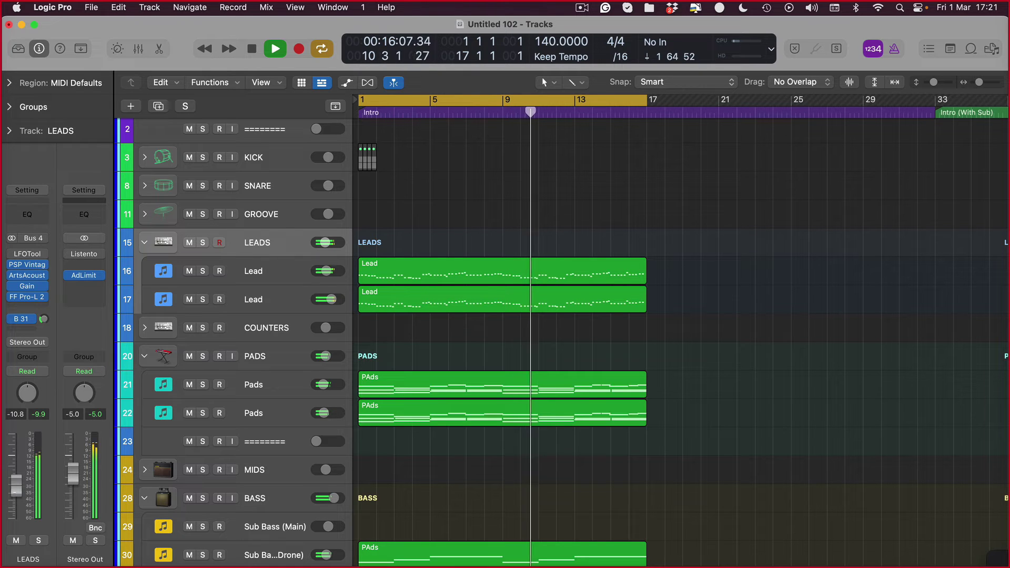
pyautogui.click(16, 541)
pyautogui.click(16, 541)
pyautogui.scroll(-1, 12, 487)
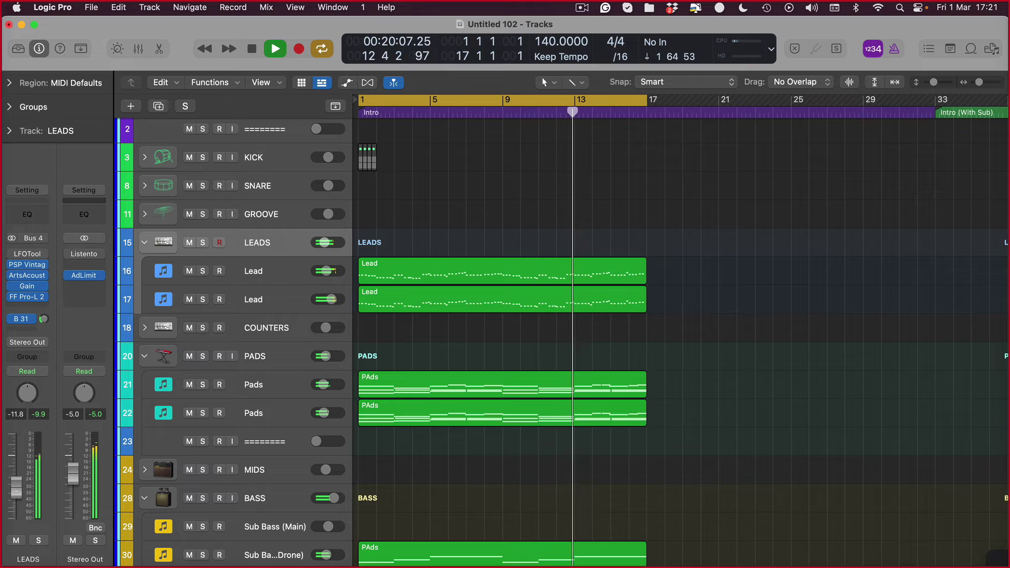
pyautogui.click(16, 540)
pyautogui.click(16, 540)
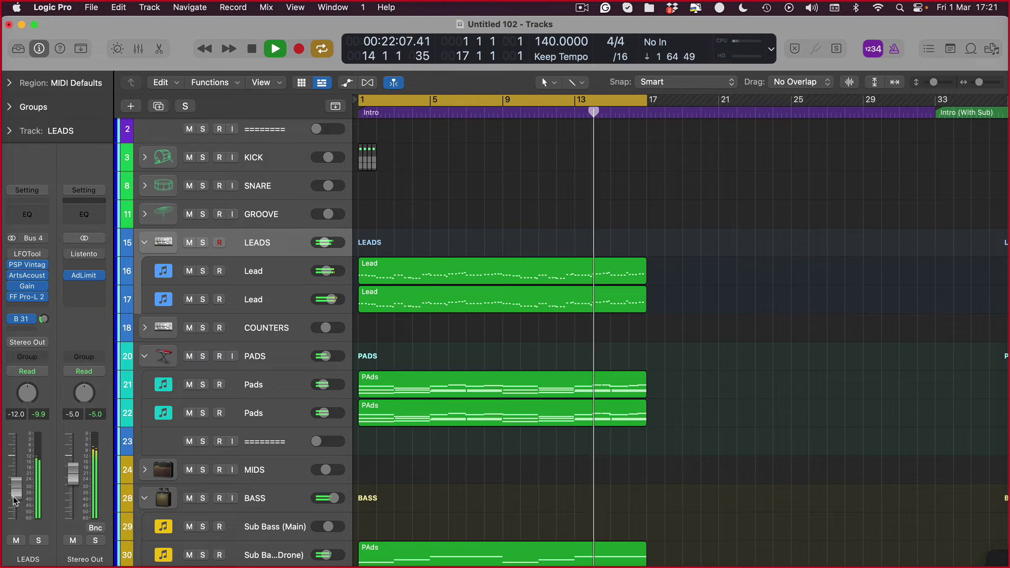
pyautogui.scroll(-1, 16, 489)
pyautogui.scroll(-1, 16, 490)
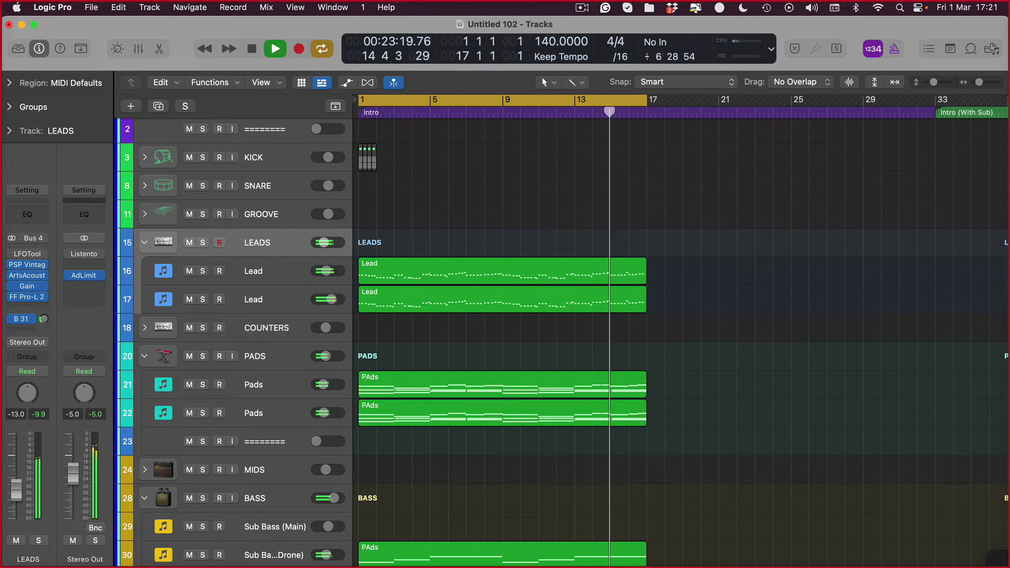
pyautogui.click(16, 540)
pyautogui.click(16, 540)
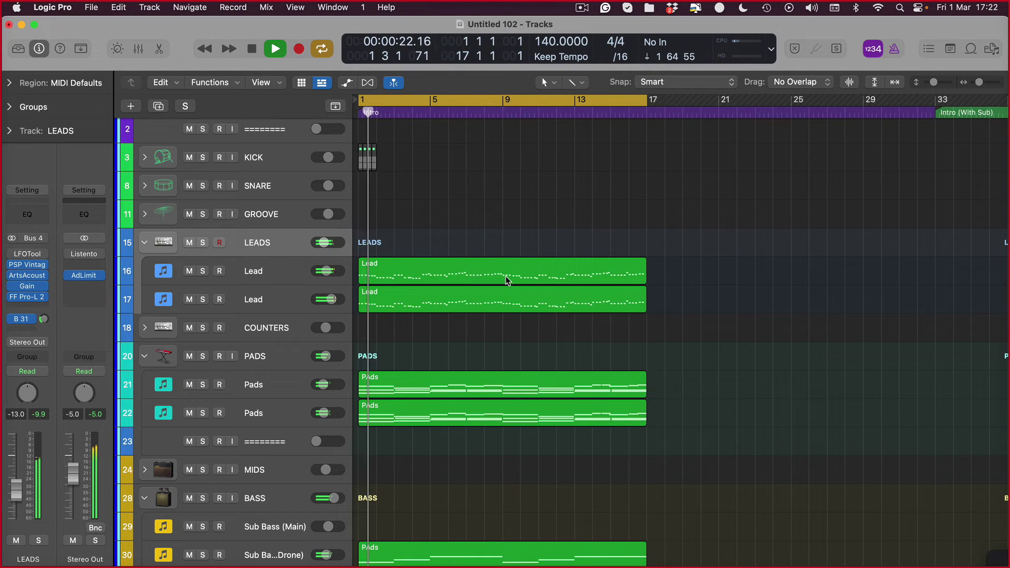
pyautogui.press('space')
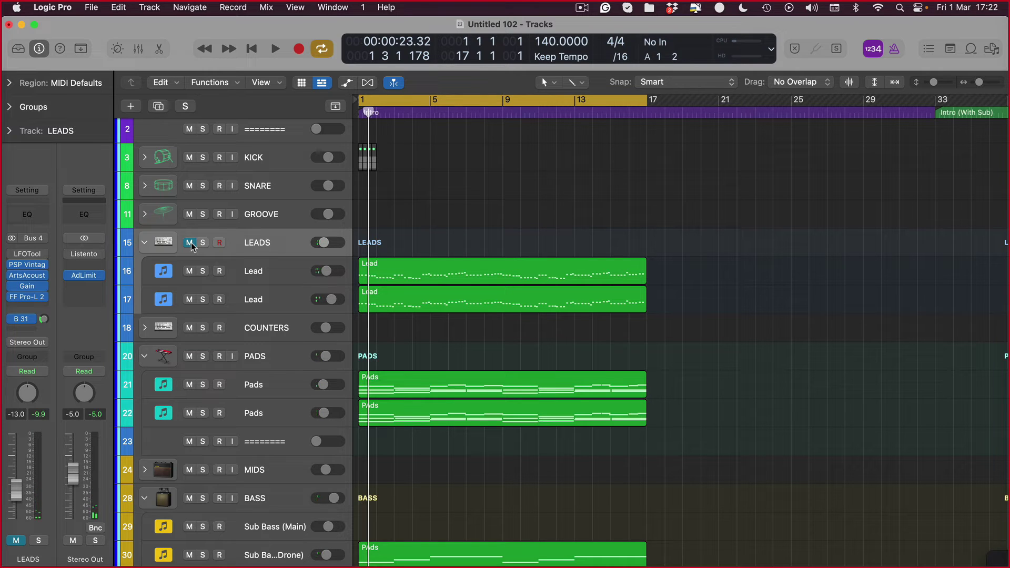
pyautogui.moveTo(451, 235); pyautogui.dragTo(413, 312)
pyautogui.moveTo(713, 307); pyautogui.dragTo(328, 292)
pyautogui.click(291, 277)
pyautogui.click(275, 296)
pyautogui.click(297, 270)
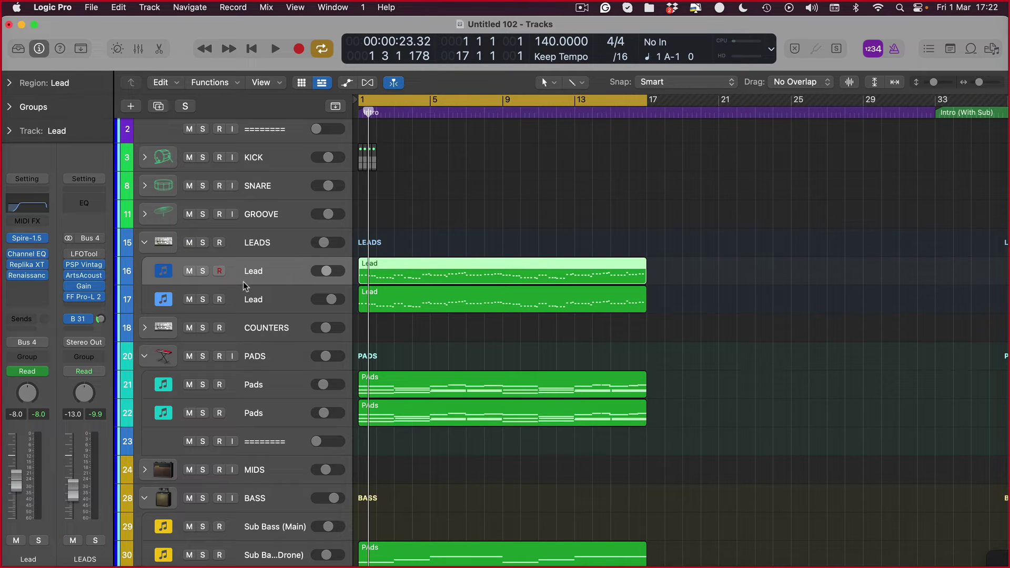
pyautogui.moveTo(430, 248); pyautogui.dragTo(434, 315)
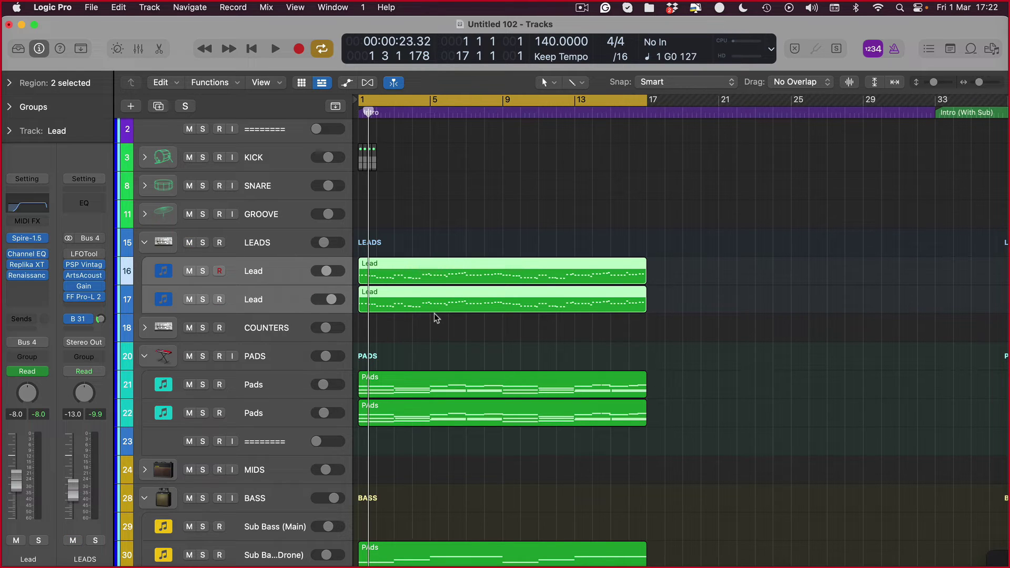
pyautogui.click(263, 249)
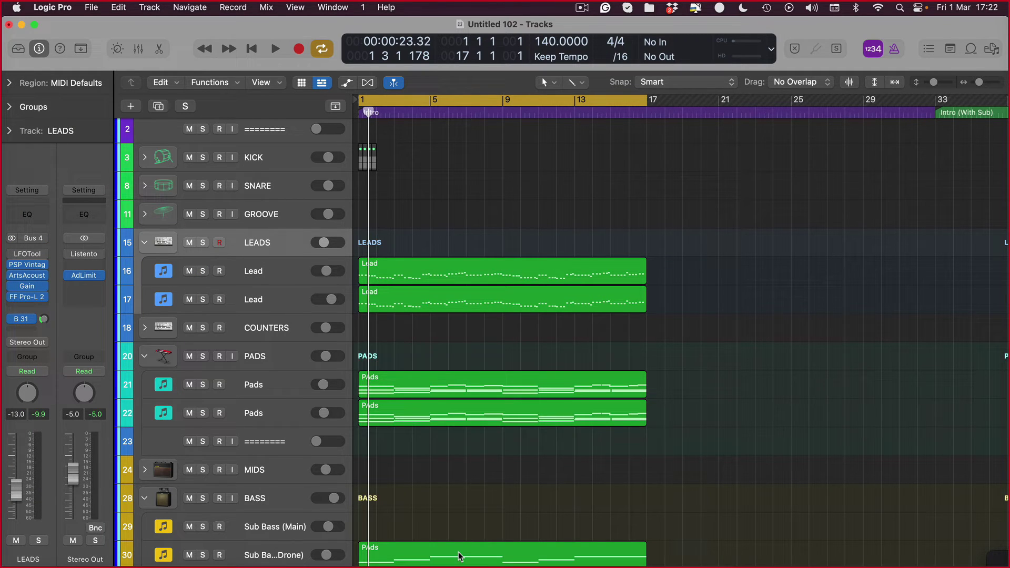
pyautogui.scroll(3, 266, 289)
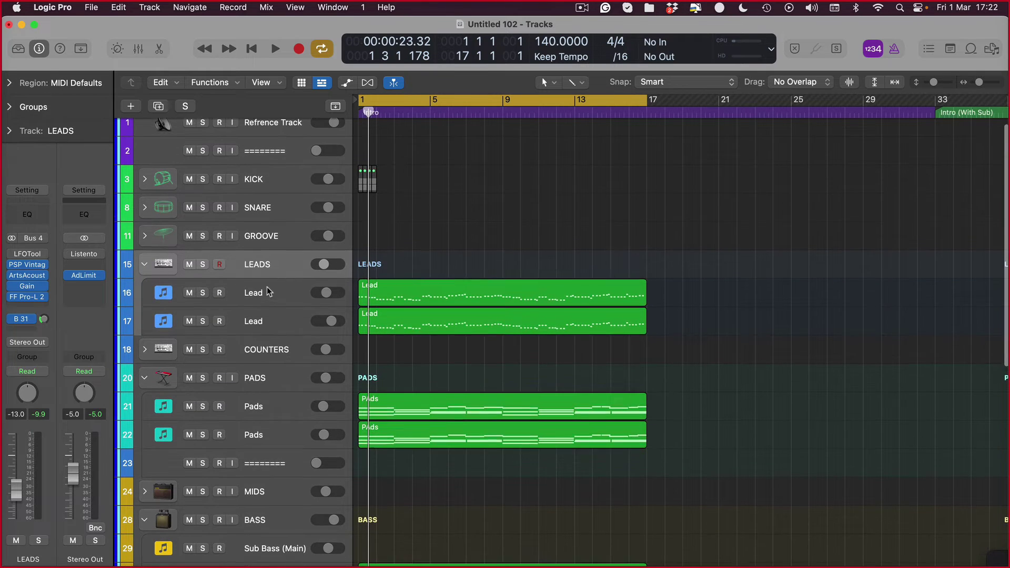
pyautogui.click(266, 293)
pyautogui.click(259, 324)
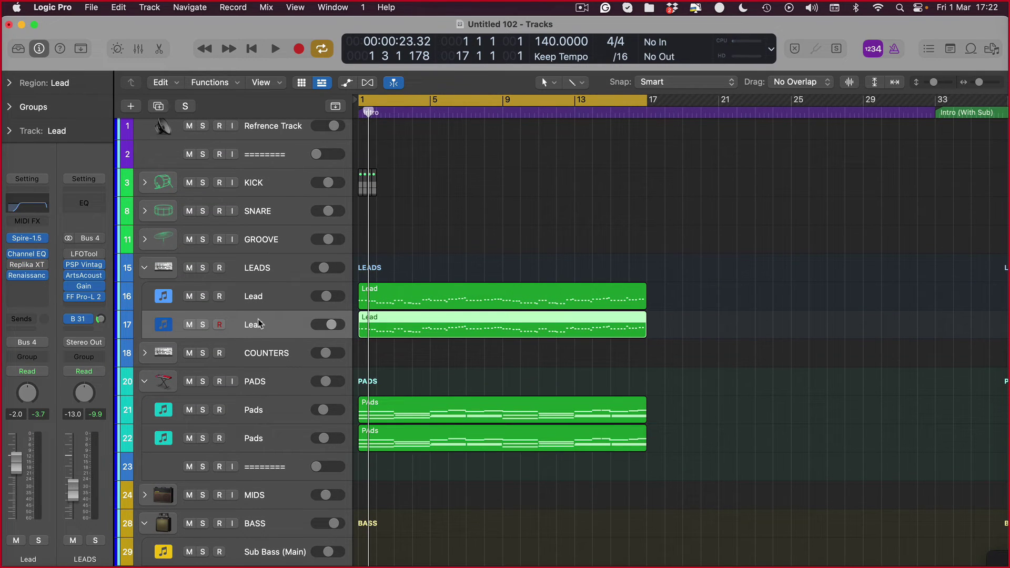
pyautogui.scroll(-3, 259, 331)
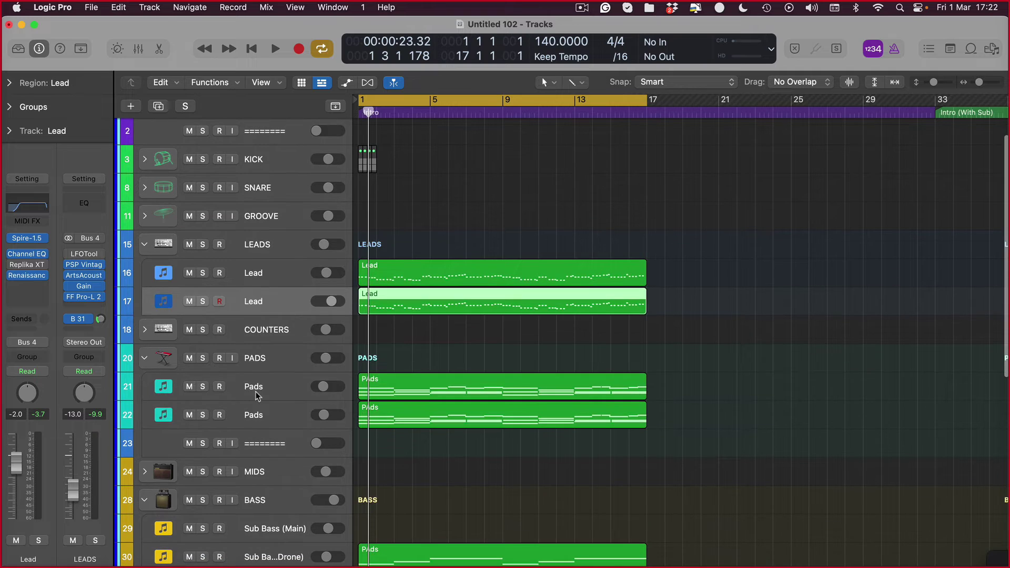
pyautogui.click(273, 412)
pyautogui.click(276, 386)
pyautogui.click(251, 274)
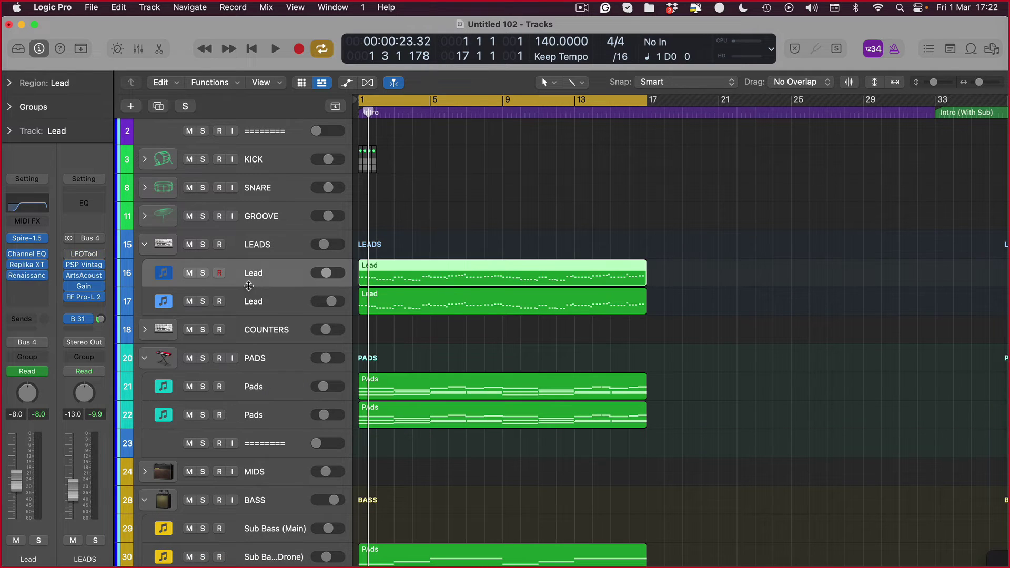
pyautogui.click(244, 292)
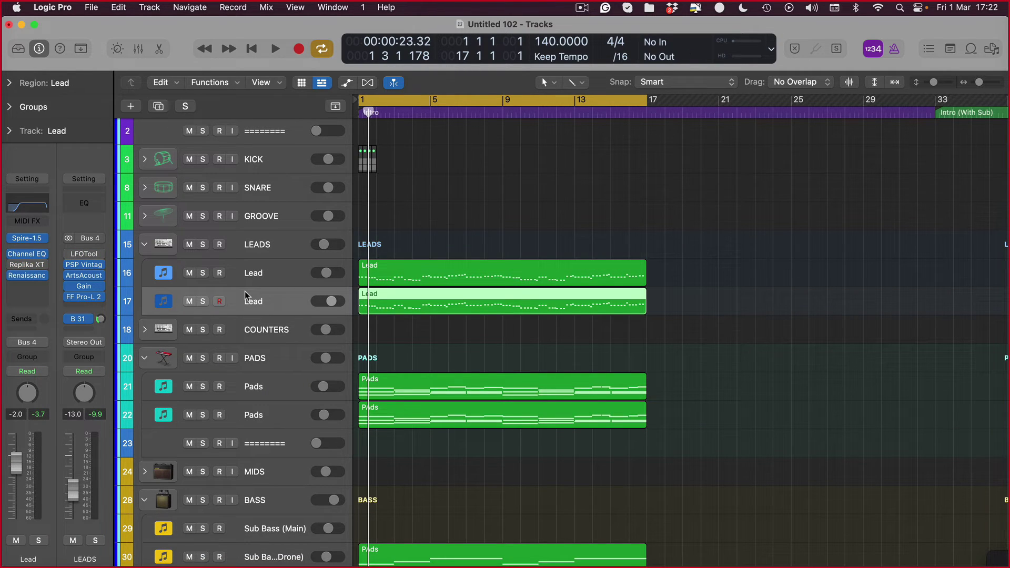
# Step: Return the playhead to the start and repeat the two Lead, two Pads and Sub Bass (Drone) regions once from bar 17
pyautogui.press('Return')
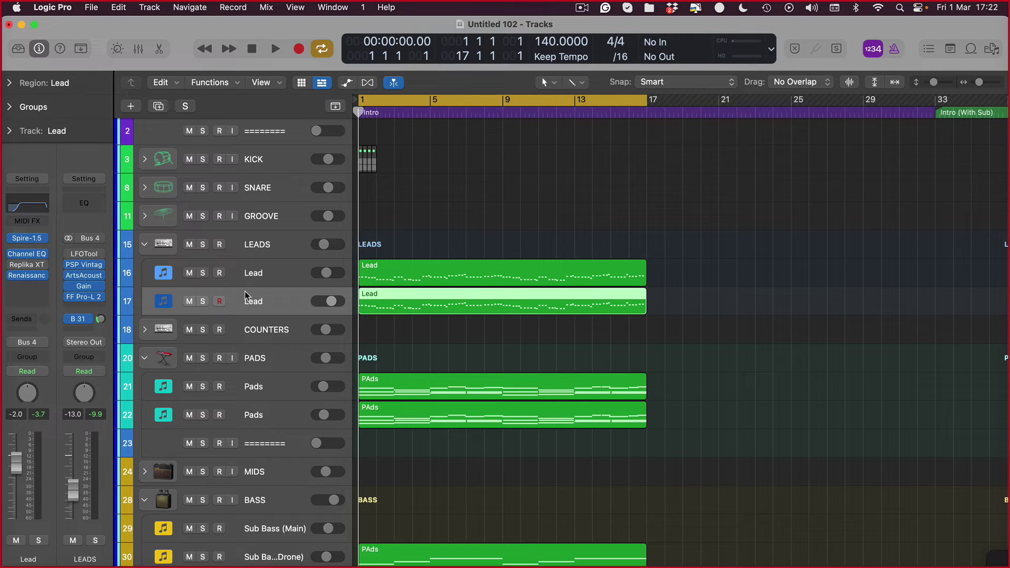
pyautogui.scroll(-2, 652, 220)
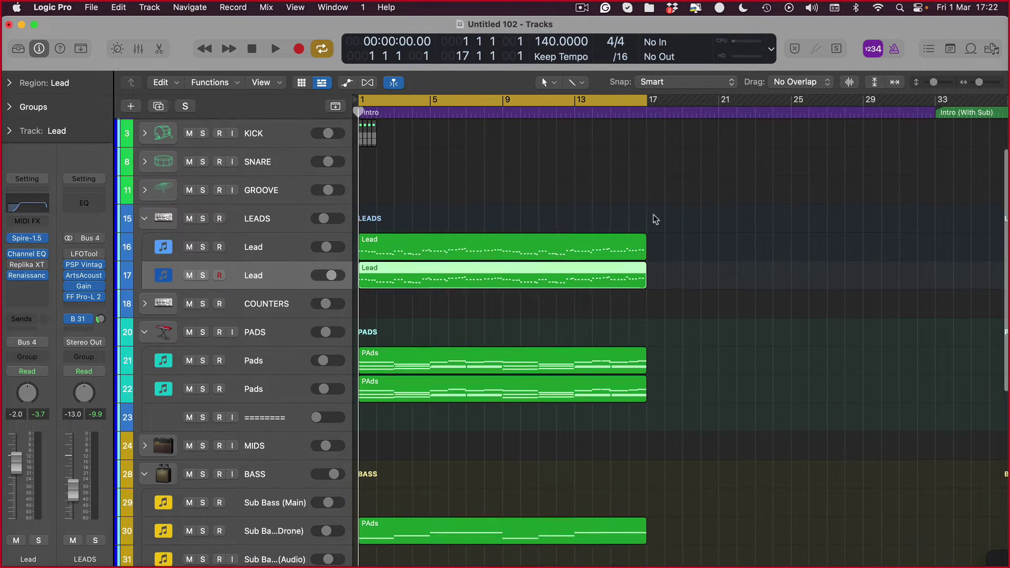
pyautogui.click(751, 213)
pyautogui.scroll(-1, 752, 216)
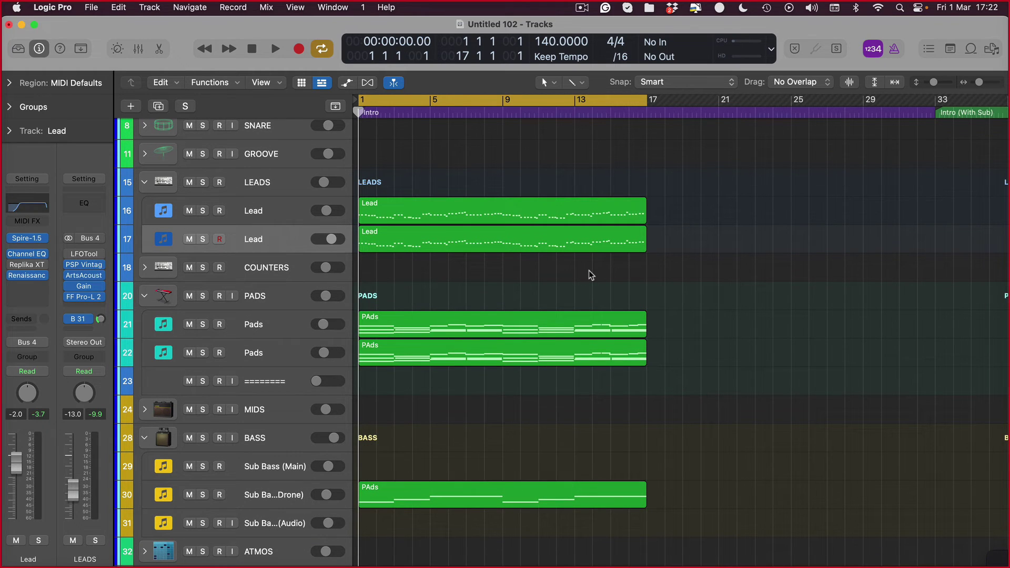
pyautogui.press('super+Left')
pyautogui.press('super+Left')
pyautogui.moveTo(386, 414); pyautogui.dragTo(388, 501)
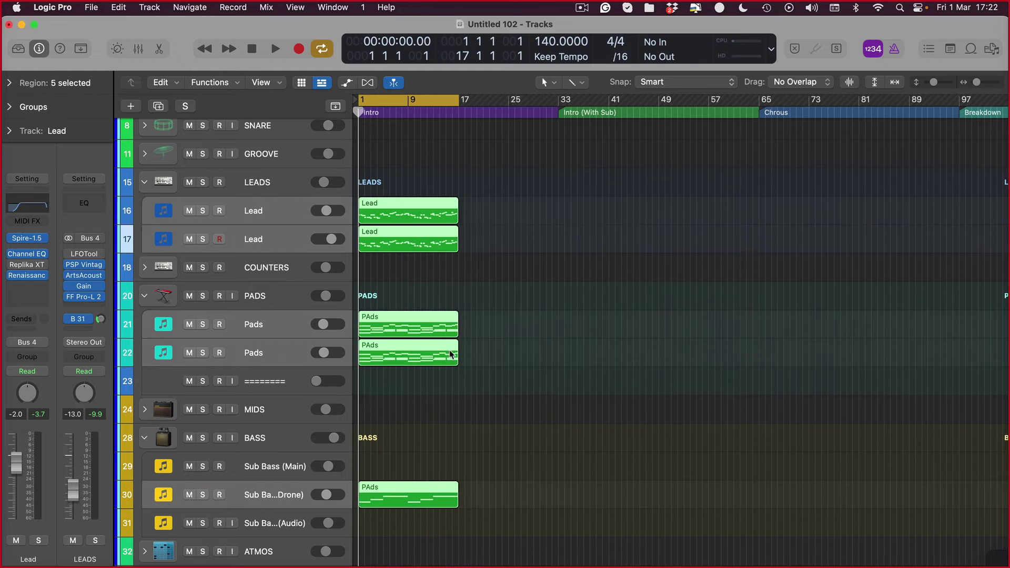
pyautogui.press('super+r')
pyautogui.click(470, 242)
# Step: Repeat the copied lead, pad and drone regions once more from bar 33 into the Intro (With Sub) section, and show track automation
pyautogui.scroll(3, 461, 220)
pyautogui.moveTo(503, 173); pyautogui.dragTo(541, 497)
pyautogui.press('super+r')
pyautogui.click(470, 241)
pyautogui.press('a')
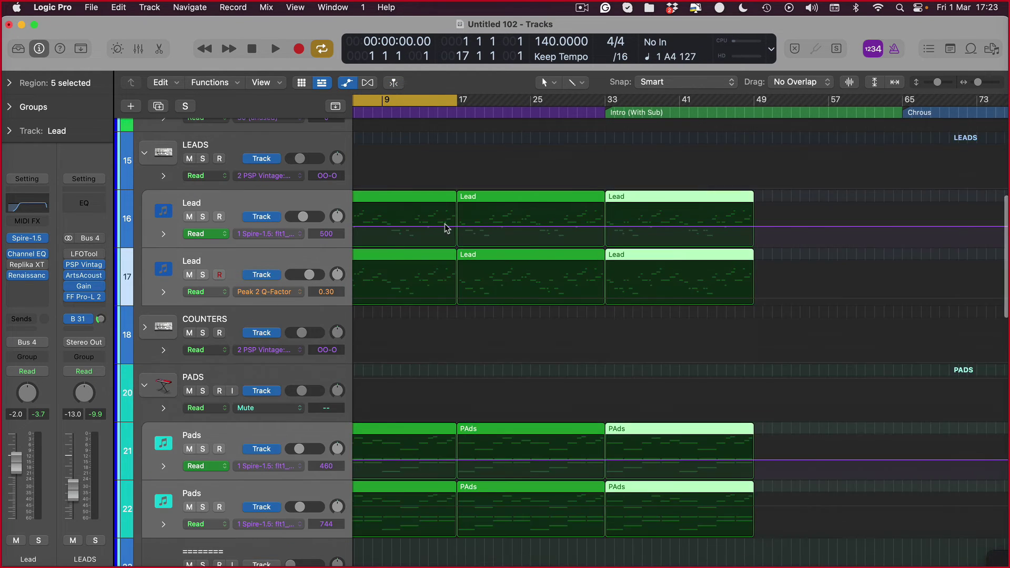
# Step: Show the second Lead's Spire filter cutoff automation and add cutoff points at bar 33 on both Lead tracks and the second Pads track
pyautogui.hscroll(-3, 446, 227)
pyautogui.click(236, 258)
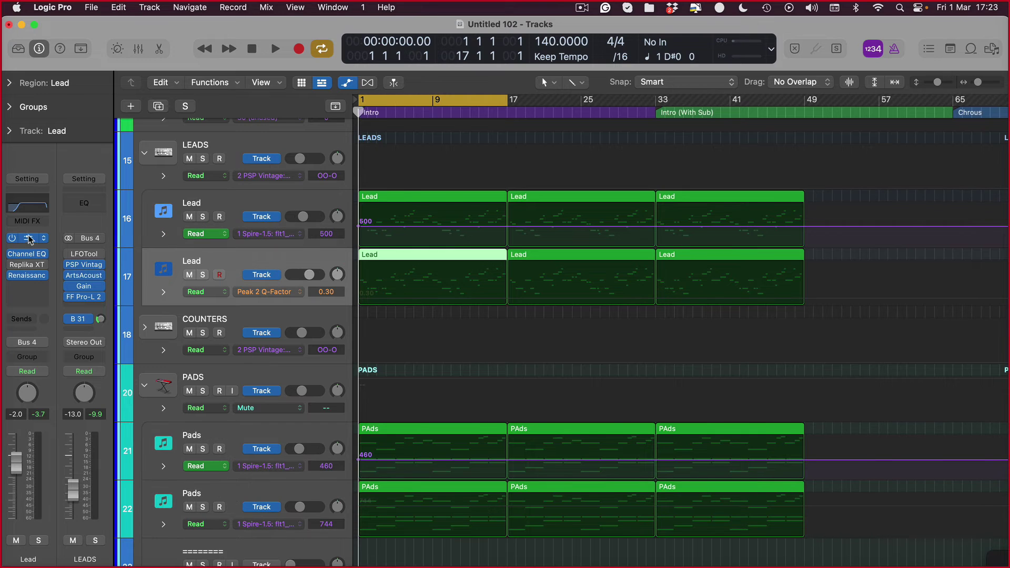
pyautogui.click(28, 238)
pyautogui.click(755, 312)
pyautogui.press('v')
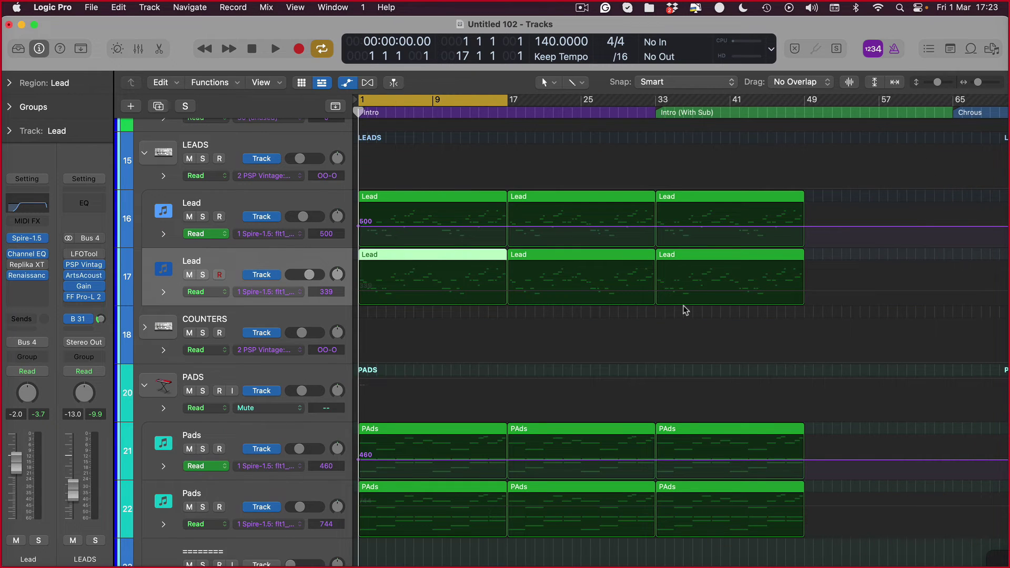
pyautogui.click(655, 294)
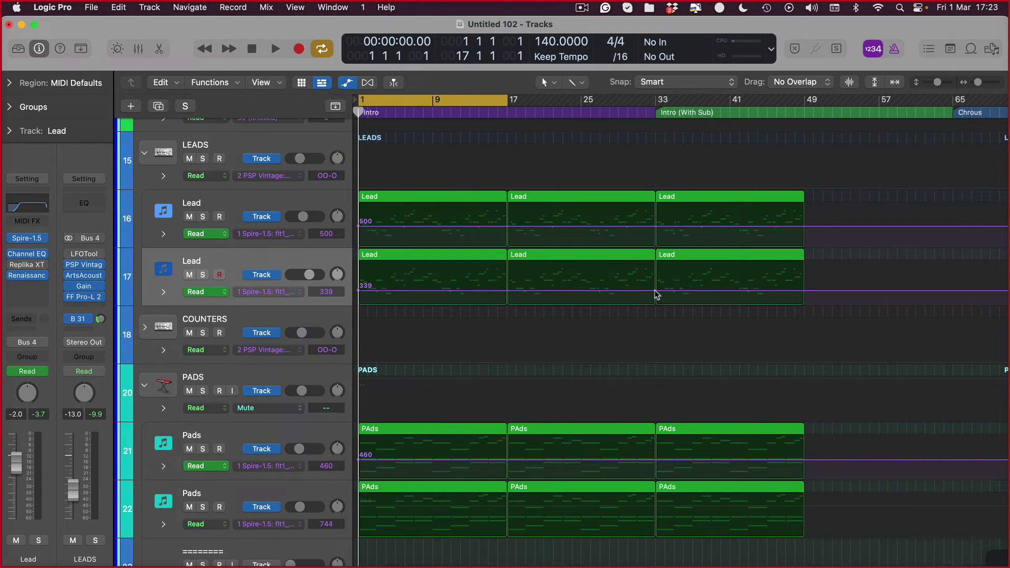
pyautogui.click(654, 227)
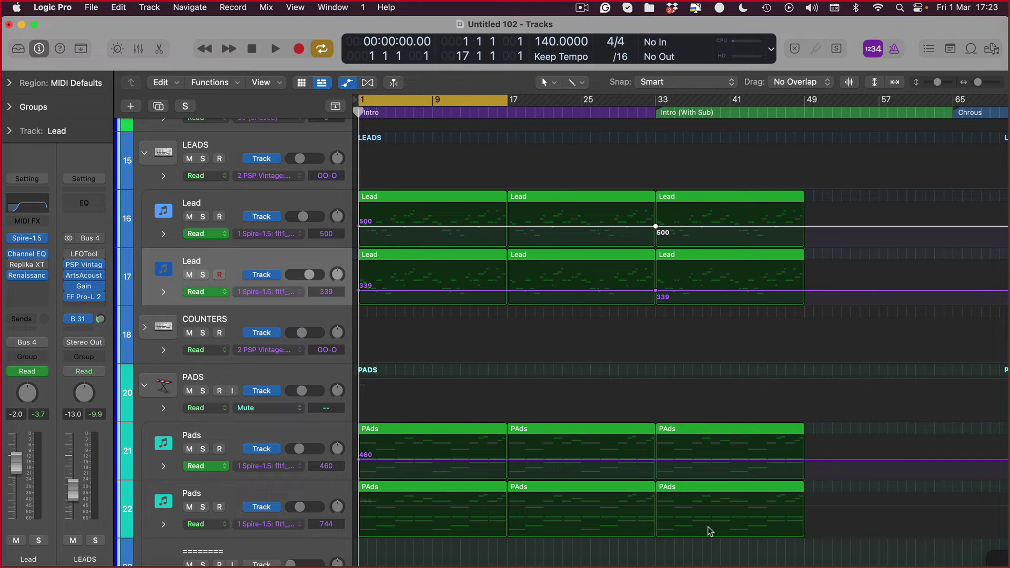
pyautogui.click(660, 507)
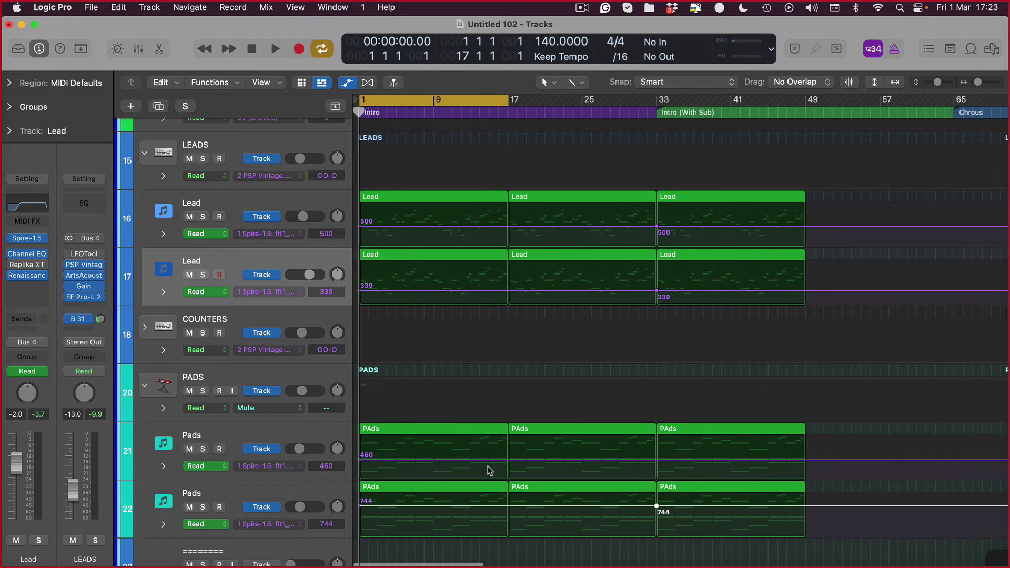
# Step: Set the Sub Bass (Drone)'s Filter 1 Cutoff to 0.294 and automate it to rise from 0.158 at the start to bar 33
pyautogui.press('a')
pyautogui.click(262, 448)
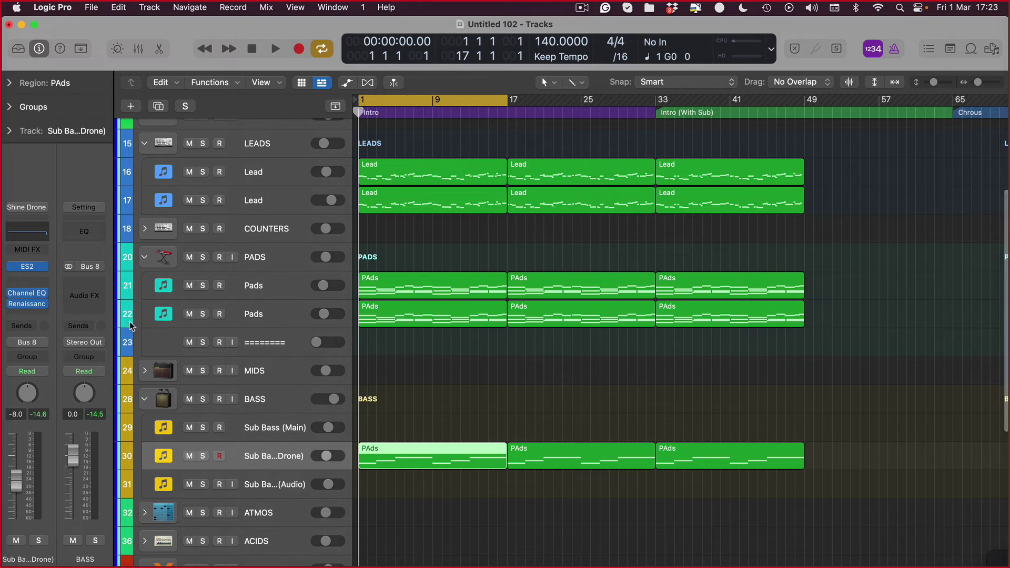
pyautogui.press('v')
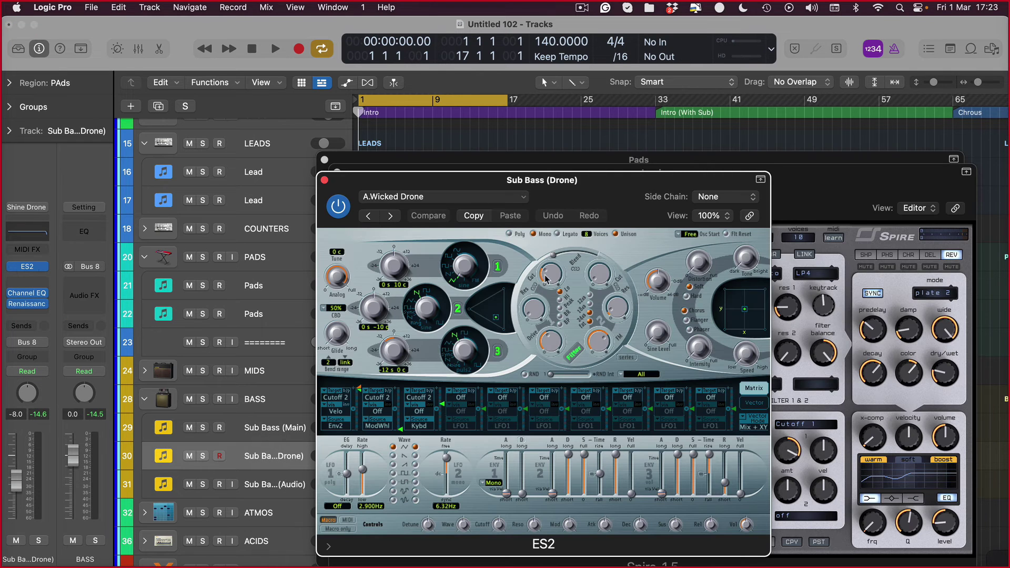
pyautogui.press('v')
pyautogui.scroll(-2, 636, 442)
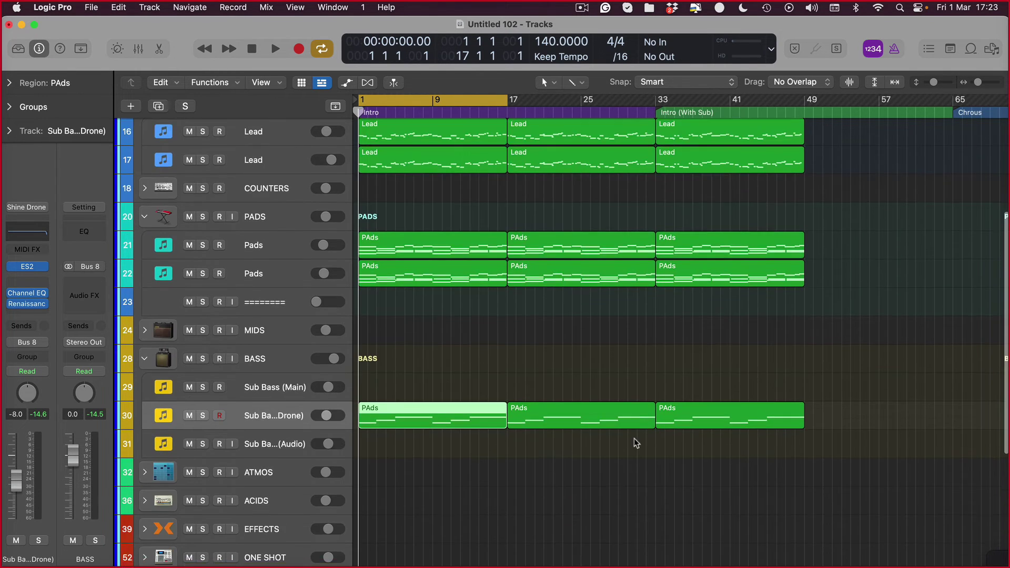
pyautogui.press('a')
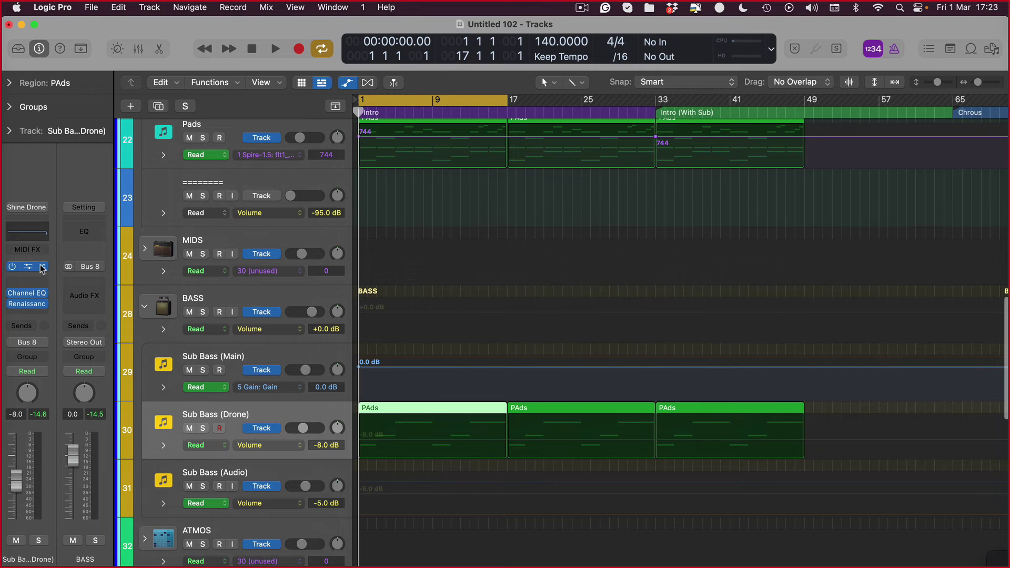
pyautogui.click(28, 267)
pyautogui.moveTo(540, 282); pyautogui.dragTo(530, 303)
pyautogui.press('v')
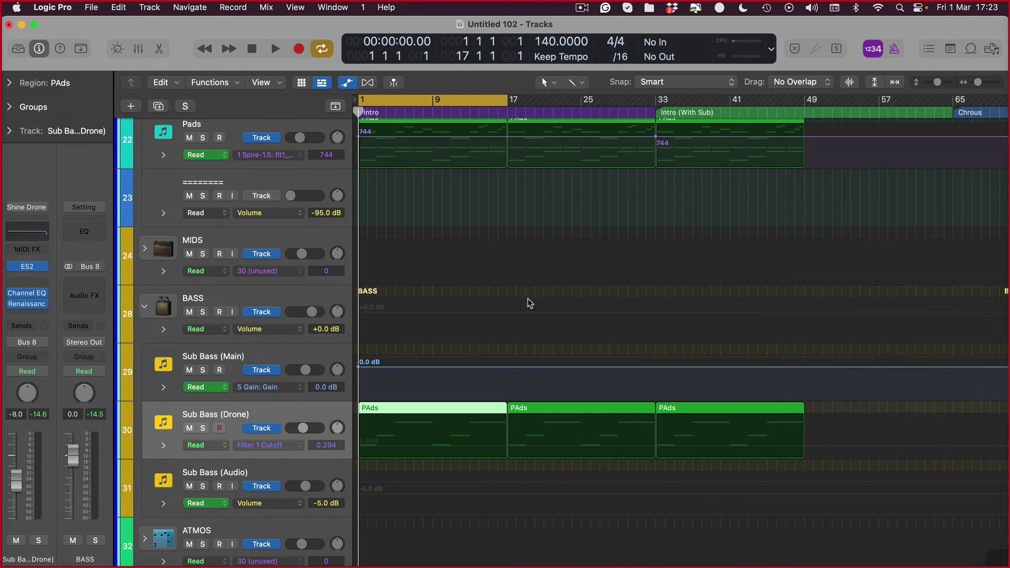
pyautogui.click(659, 450)
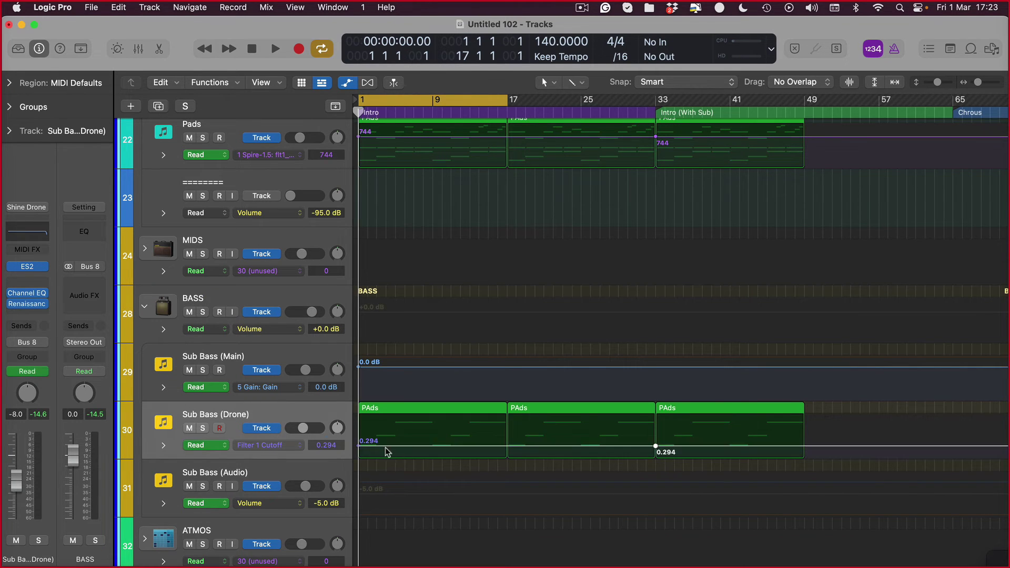
pyautogui.moveTo(359, 447); pyautogui.dragTo(359, 454)
# Step: Delete the first region on the second Pads track
pyautogui.scroll(5, 438, 373)
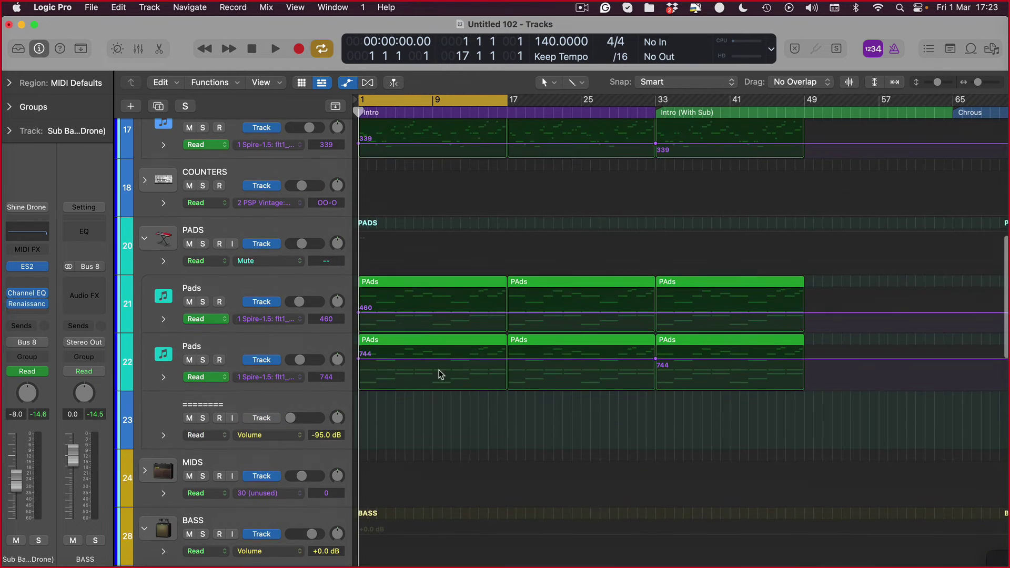
pyautogui.press('a')
pyautogui.press('super+Up')
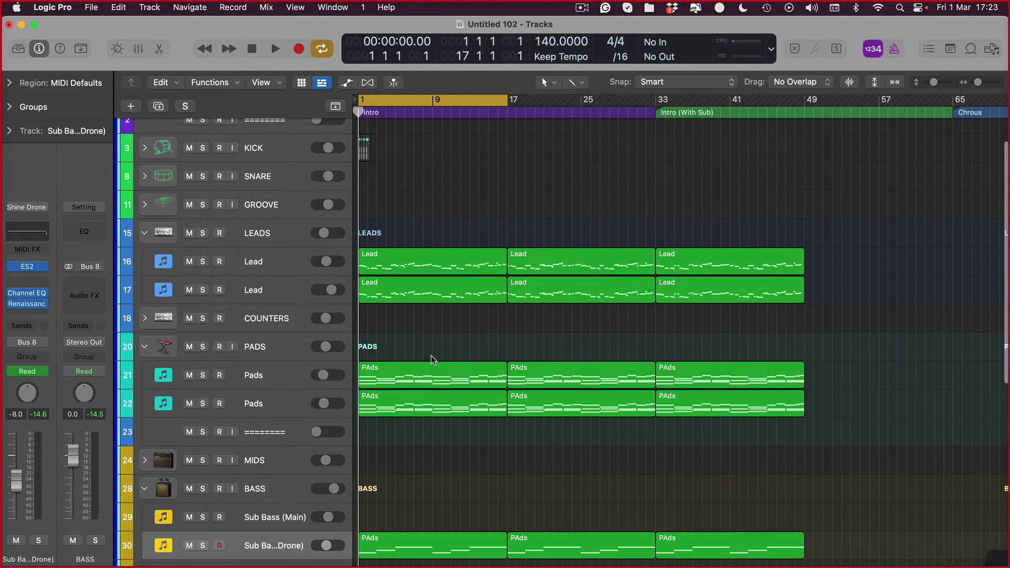
pyautogui.click(388, 406)
pyautogui.press('BackSpace')
pyautogui.press('Return')
# Step: Set the second Pads' cutoff automation to 87 at the start and 196 at bar 17, and ramp the first Pads' from 187 to bar 17
pyautogui.press('a')
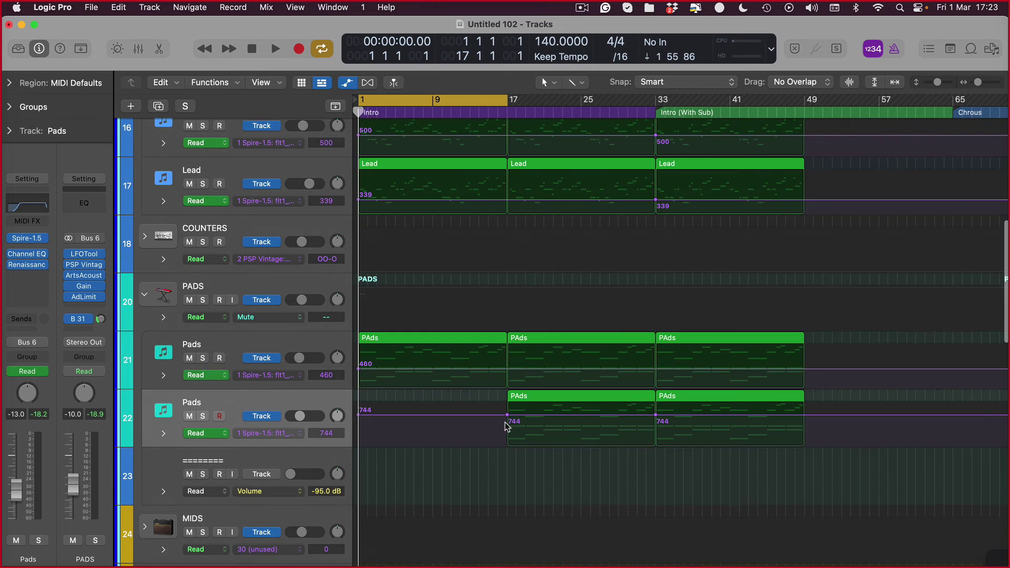
pyautogui.moveTo(508, 416); pyautogui.dragTo(507, 438)
pyautogui.press('super+z')
pyautogui.click(508, 369)
pyautogui.moveTo(360, 369); pyautogui.dragTo(359, 379)
# Step: Delete the second Lead track's first region and set its filter cutoff automation to 0 from the start to bar 17
pyautogui.scroll(4, 419, 293)
pyautogui.press('a')
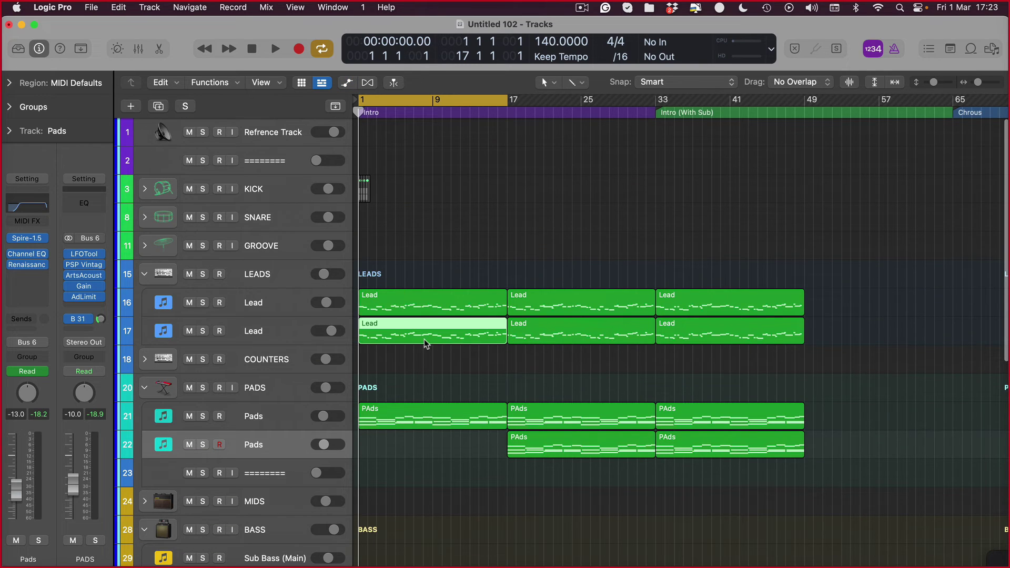
pyautogui.press('Delete')
pyautogui.press('Return')
pyautogui.press('a')
pyautogui.moveTo(507, 360)
pyautogui.mouseDown()
pyautogui.moveTo(506, 373)
pyautogui.moveTo(314, 361)
pyautogui.moveTo(339, 379)
pyautogui.moveTo(508, 372)
pyautogui.mouseUp()
pyautogui.press('Delete')
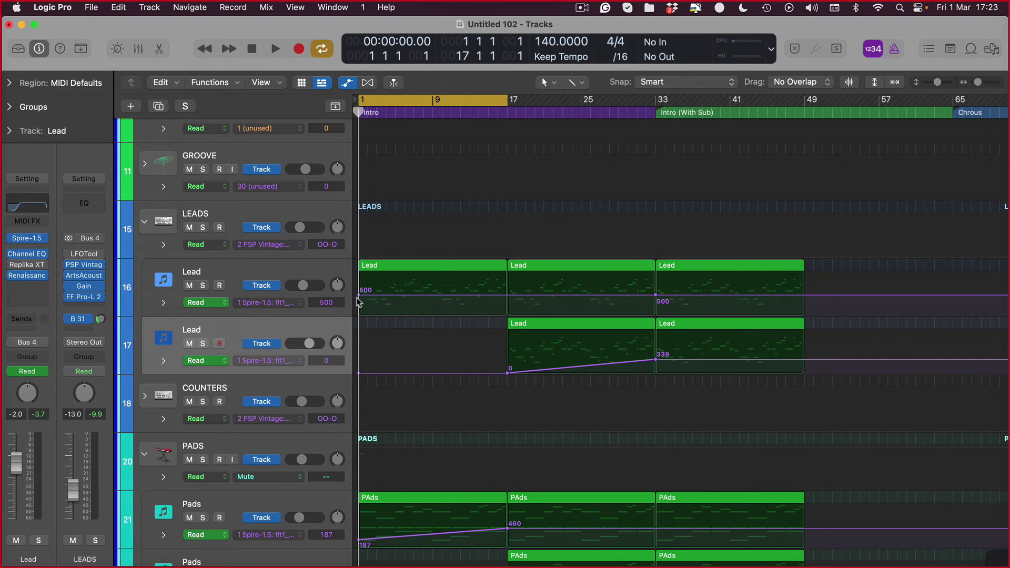
# Step: Lower the first Lead's starting cutoff automation to 103, play the intro, and lower the first Pads' starting cutoff to 0
pyautogui.moveTo(357, 300); pyautogui.dragTo(359, 311)
pyautogui.press('space')
pyautogui.scroll(-2, 421, 326)
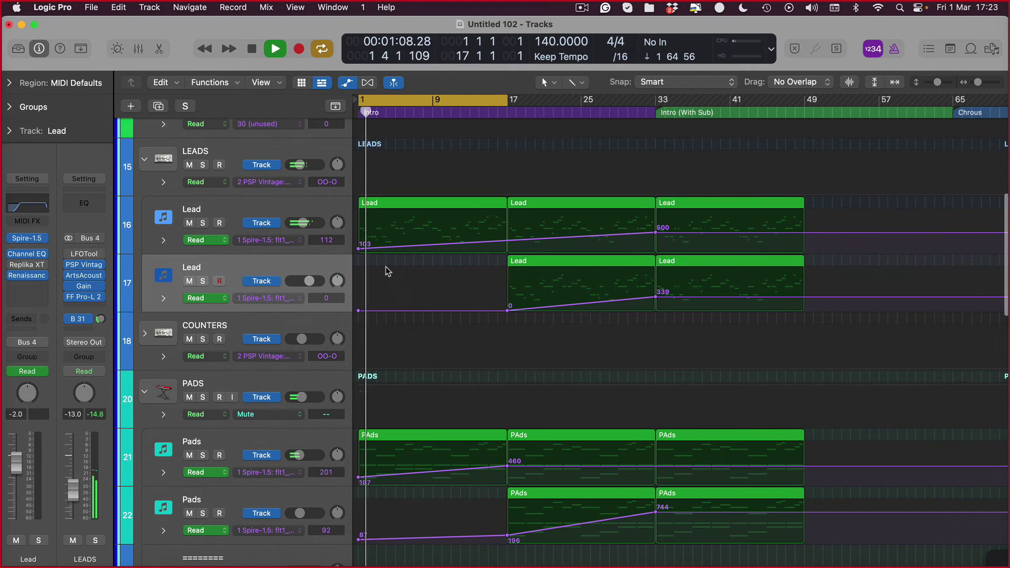
pyautogui.scroll(-4, 435, 399)
pyautogui.moveTo(358, 359); pyautogui.dragTo(357, 369)
# Step: Bend the first Pads' cutoff ramp between bars 1 and 17 into a slow-rising curve with the Automation Select tool
pyautogui.press('t')
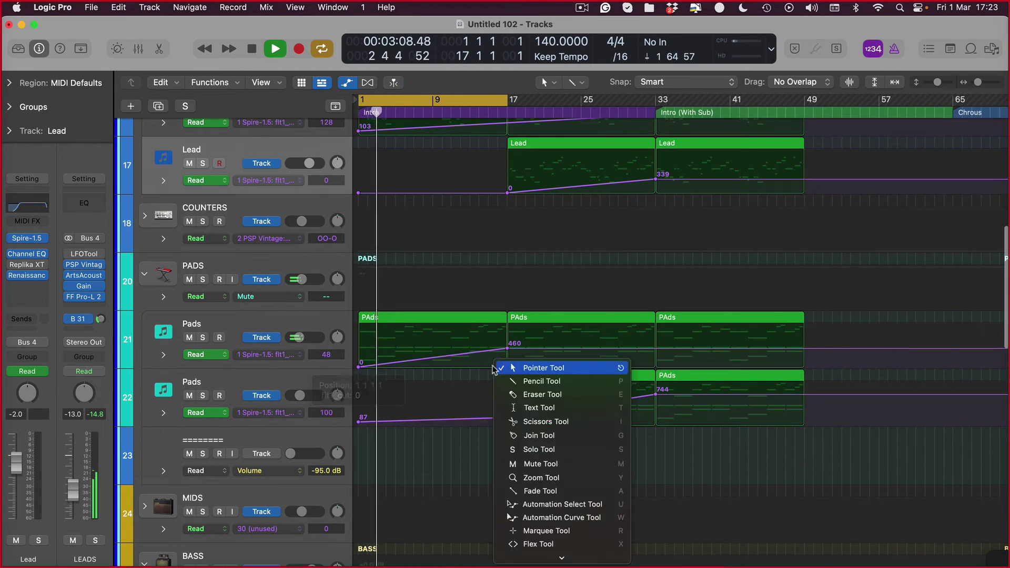
pyautogui.press('u')
pyautogui.moveTo(470, 354); pyautogui.dragTo(470, 367)
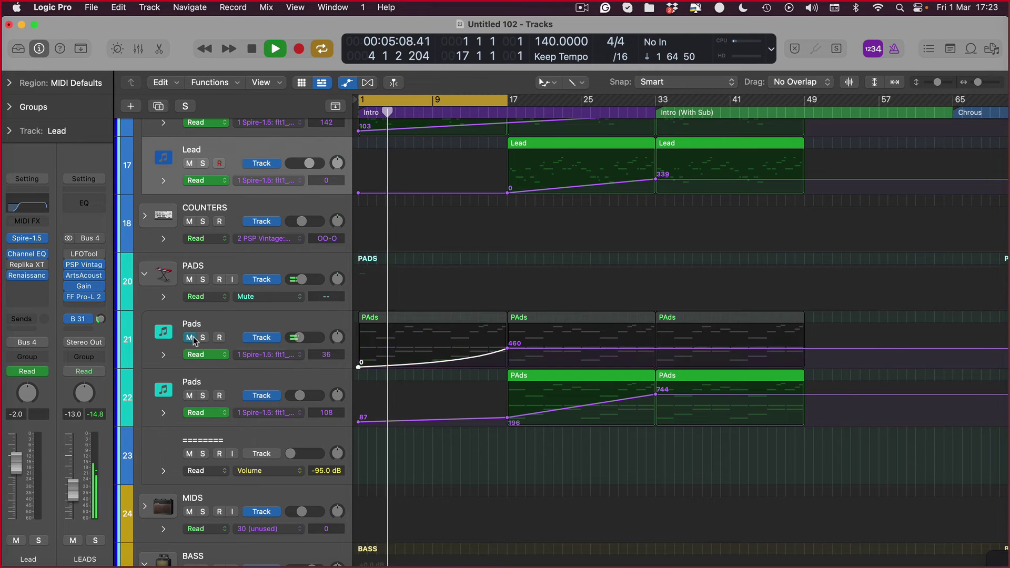
# Step: Stop playback and display the Channel EQ's High Cut Freq as the first Pads track's automation parameter
pyautogui.click(239, 338)
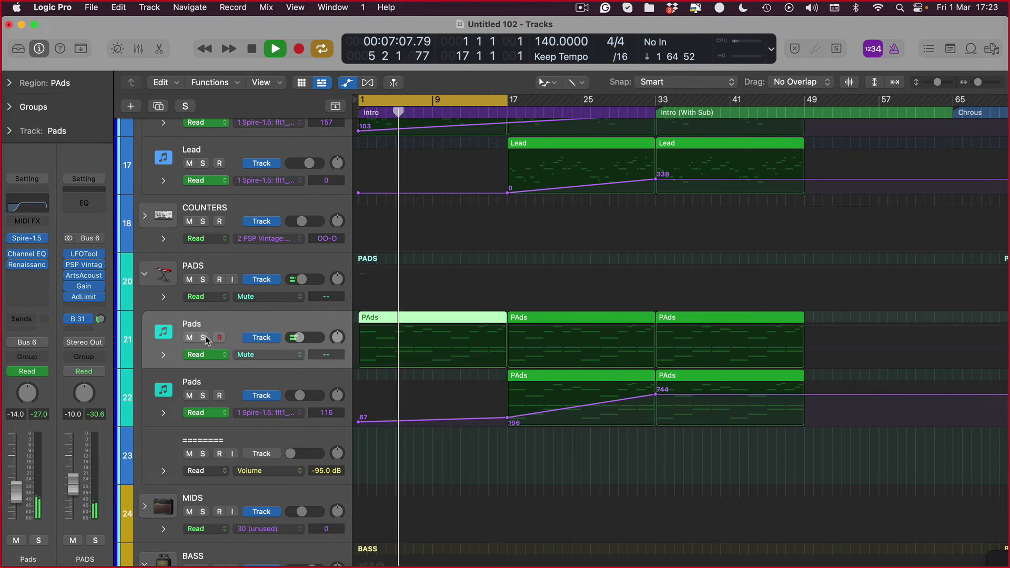
pyautogui.press('space')
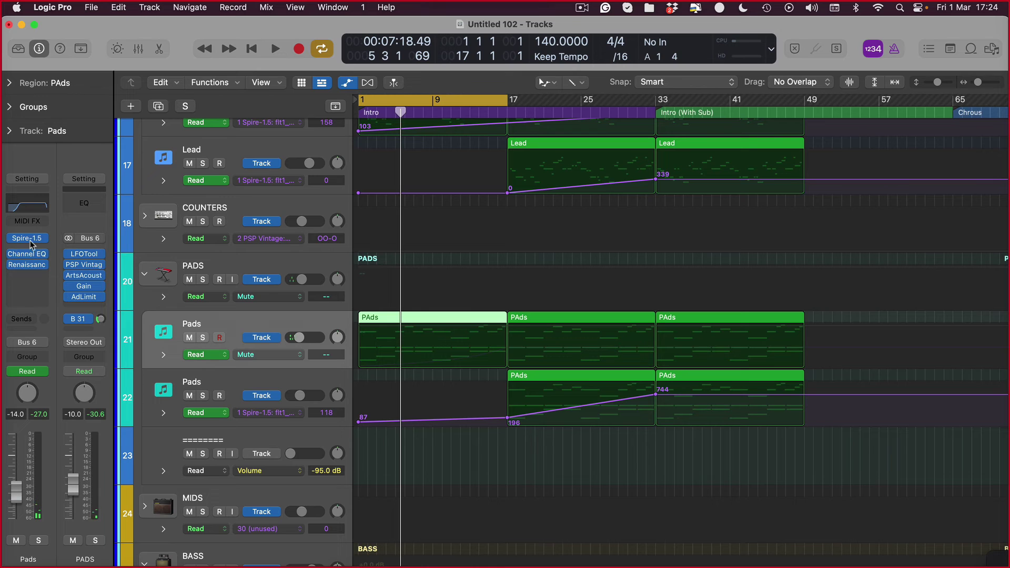
pyautogui.click(29, 239)
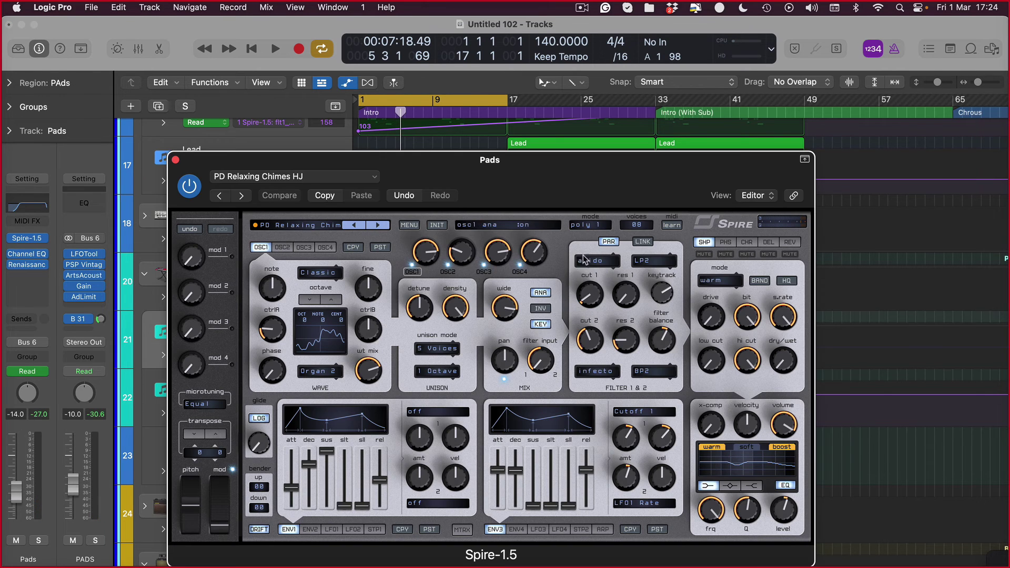
pyautogui.press('super+w')
pyautogui.click(28, 254)
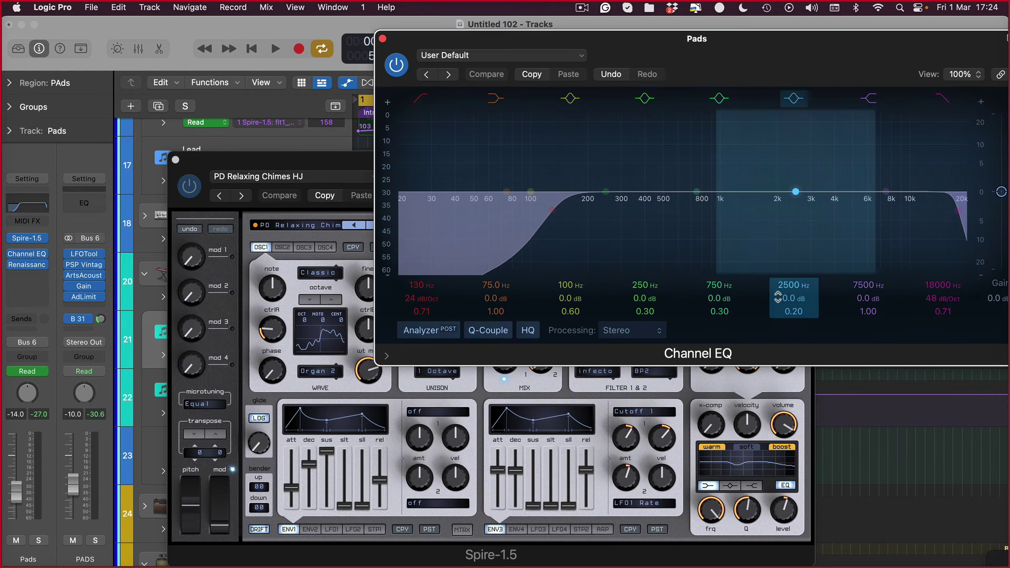
pyautogui.press('v')
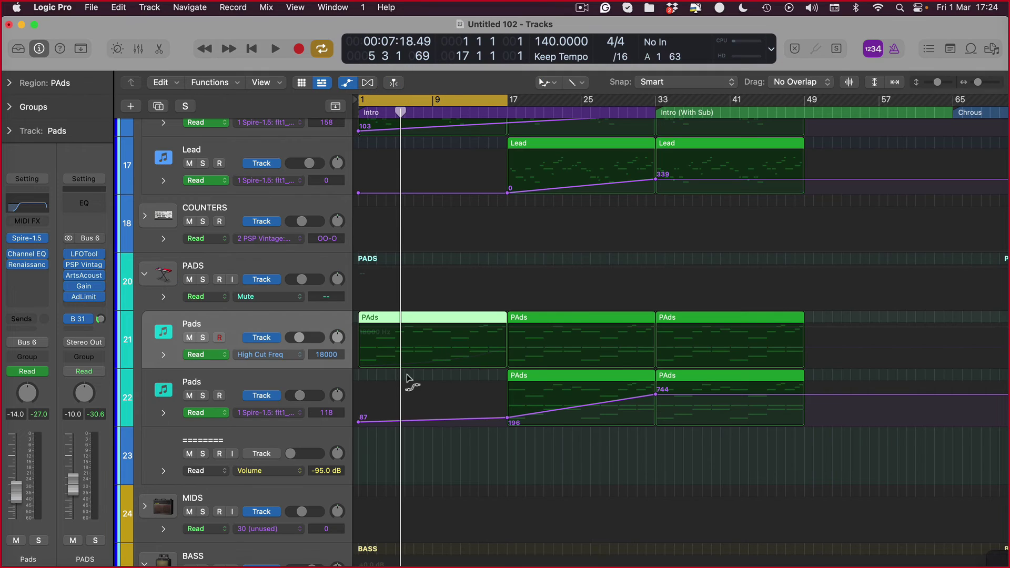
# Step: Automate the first Pads' High Cut Freq from 1420 Hz at the start to 18000 Hz, and extend the ramp from bar 17 to bar 33 during playback
pyautogui.click(163, 354)
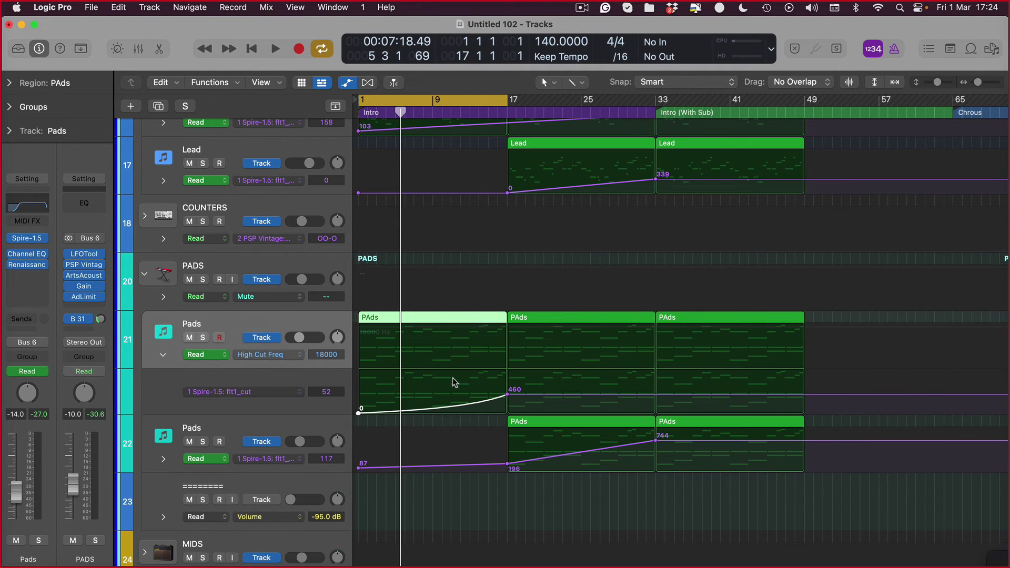
pyautogui.click(508, 326)
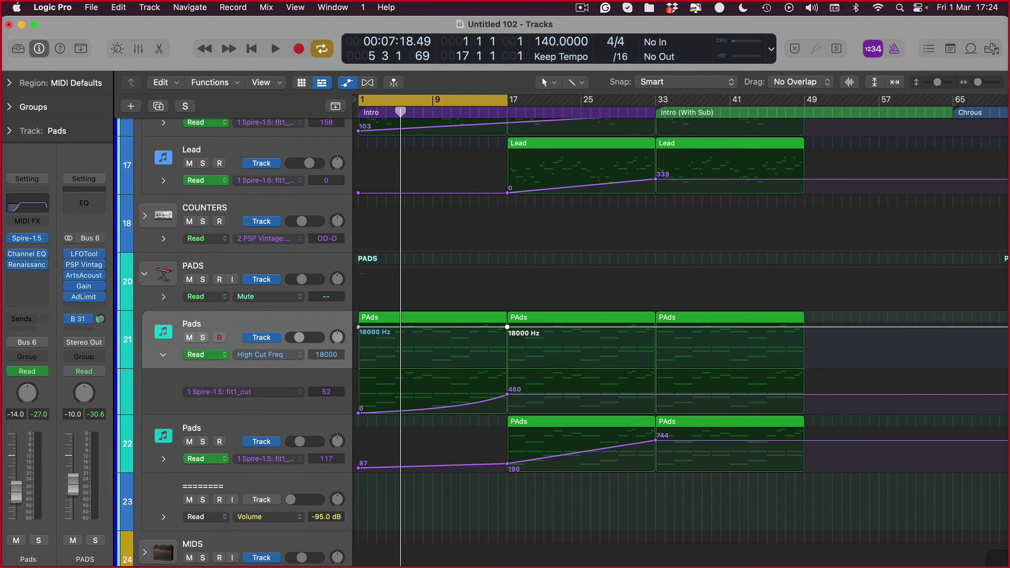
pyautogui.moveTo(358, 327); pyautogui.dragTo(358, 342)
pyautogui.press('space')
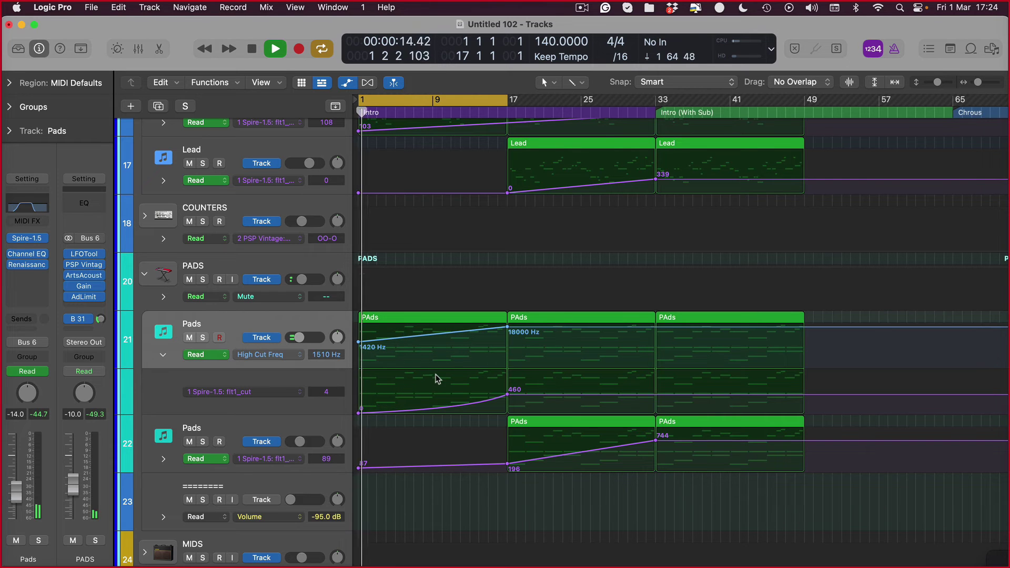
pyautogui.moveTo(507, 326); pyautogui.dragTo(655, 327)
# Step: Lower the Sub Bass (Drone)'s starting Filter 1 Cutoff automation to 0.022 and extend the cycle range to bar 49
pyautogui.scroll(-1, 459, 363)
pyautogui.press('a')
pyautogui.scroll(3, 415, 263)
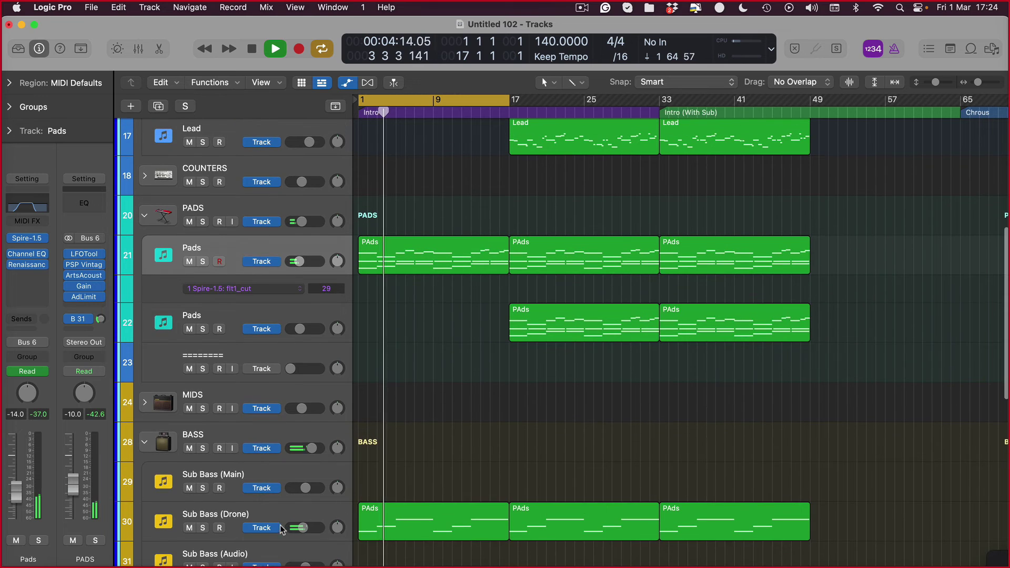
pyautogui.click(295, 503)
pyautogui.click(296, 499)
pyautogui.press('a')
pyautogui.scroll(-4, 376, 497)
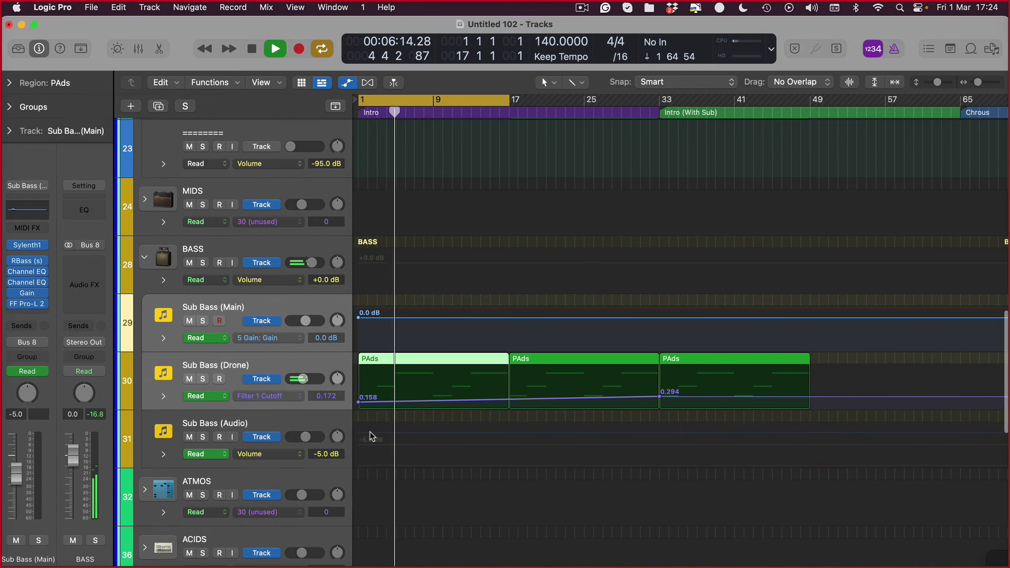
pyautogui.moveTo(362, 400); pyautogui.dragTo(362, 408)
pyautogui.moveTo(505, 98); pyautogui.dragTo(809, 191)
# Step: Bend the Sub Bass (Drone)'s cutoff ramp and the second Pads' cutoff ramp from bar 17 to 33 into slow-rising curves
pyautogui.moveTo(610, 401); pyautogui.dragTo(614, 419)
pyautogui.scroll(5, 614, 398)
pyautogui.moveTo(608, 228); pyautogui.dragTo(606, 280)
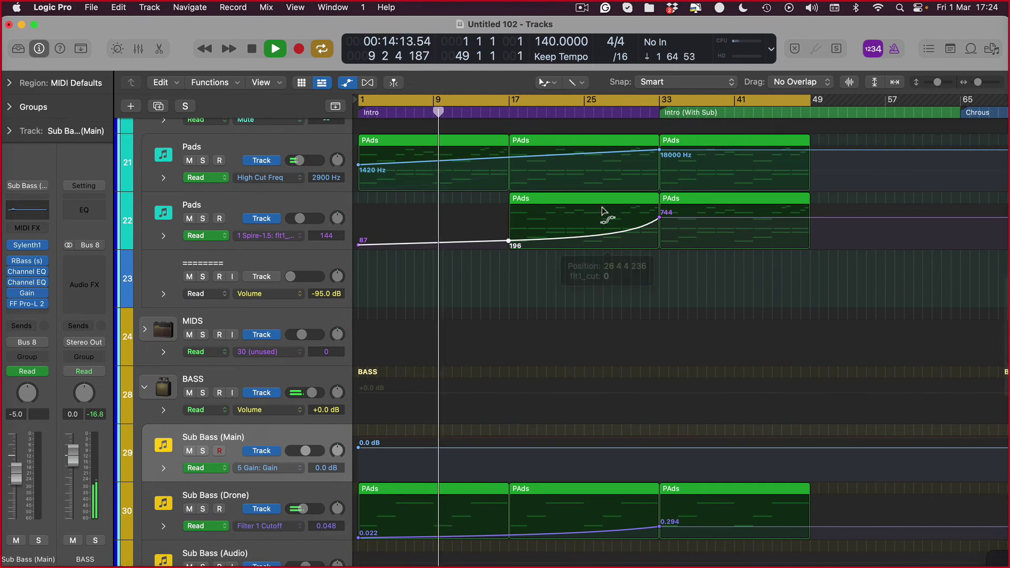
# Step: Curve the first Pads' High Cut Freq ramp upward and move its 18000 Hz point back to bar 17
pyautogui.scroll(4, 575, 289)
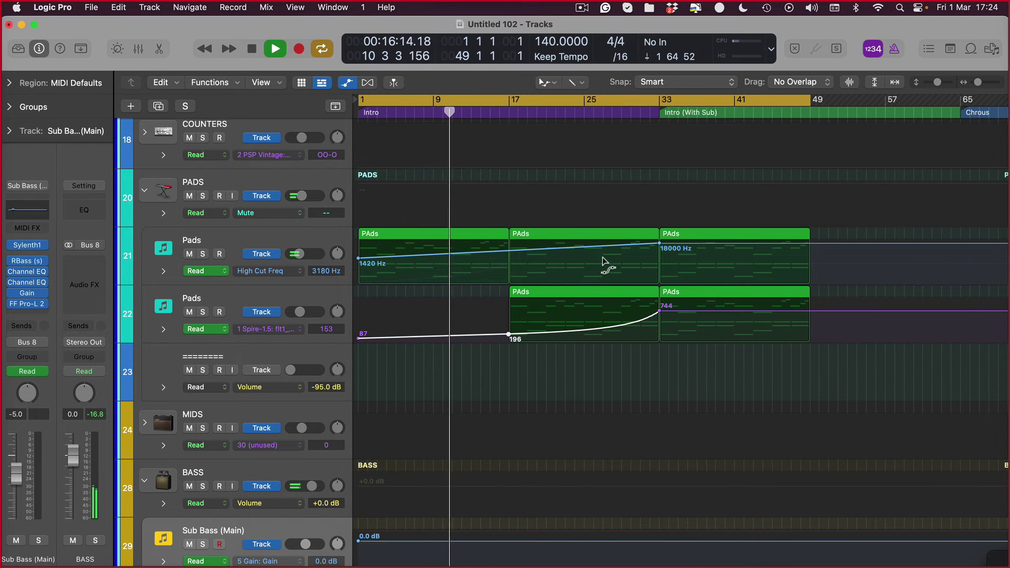
pyautogui.moveTo(555, 249); pyautogui.dragTo(550, 239)
pyautogui.press('t')
pyautogui.press('t')
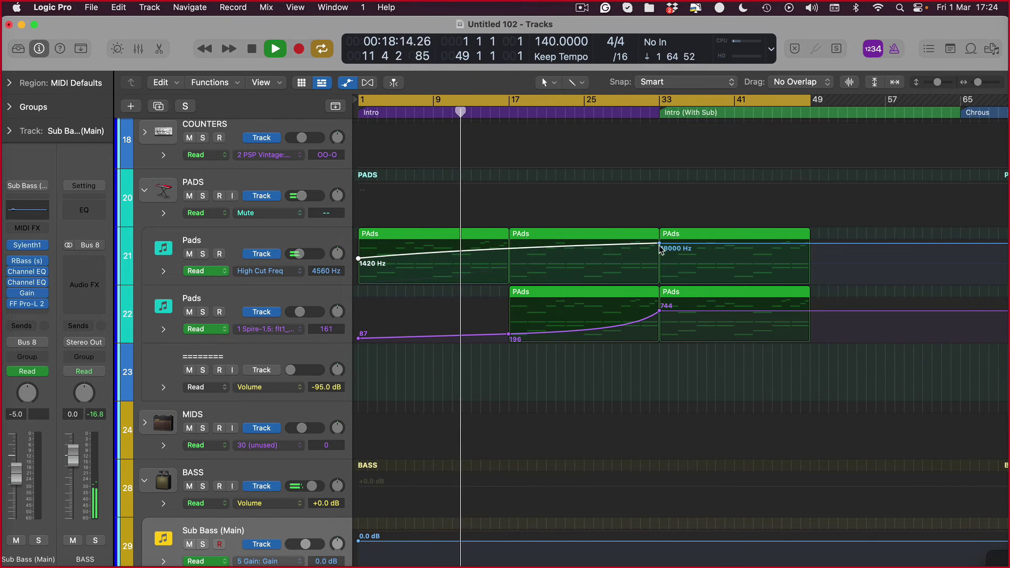
pyautogui.moveTo(659, 244); pyautogui.dragTo(507, 245)
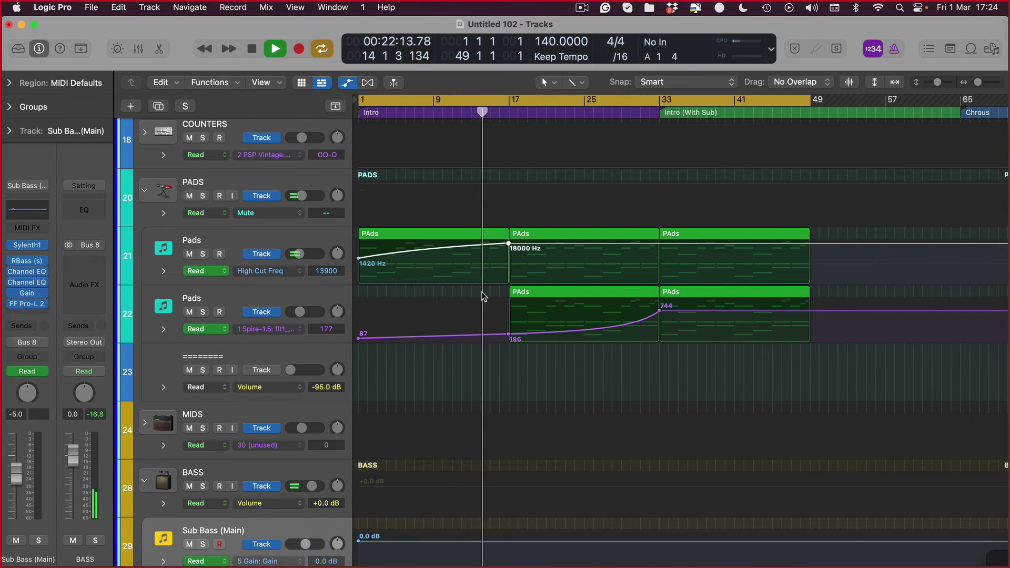
pyautogui.scroll(3, 481, 310)
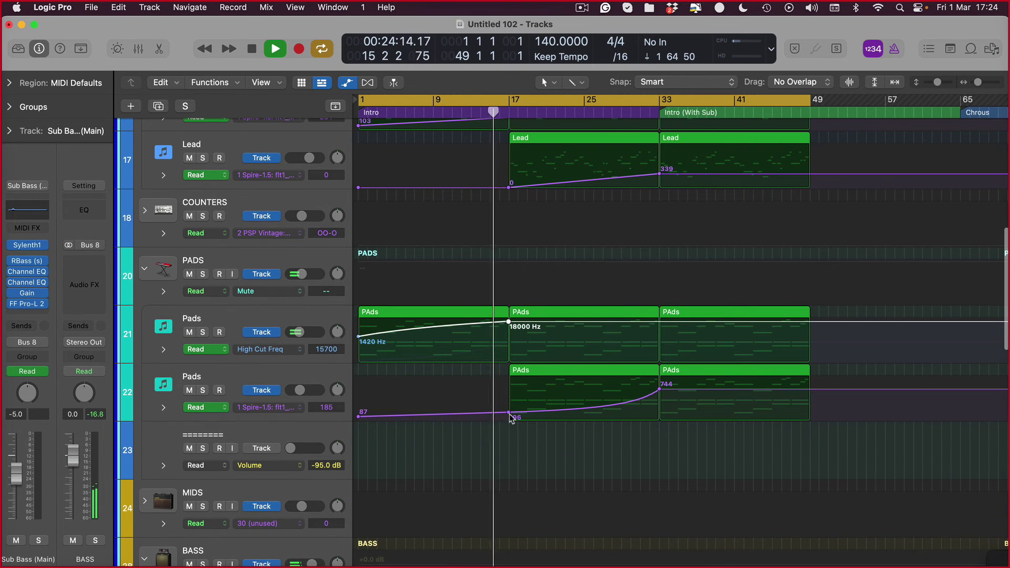
pyautogui.click(531, 246)
pyautogui.scroll(2, 626, 362)
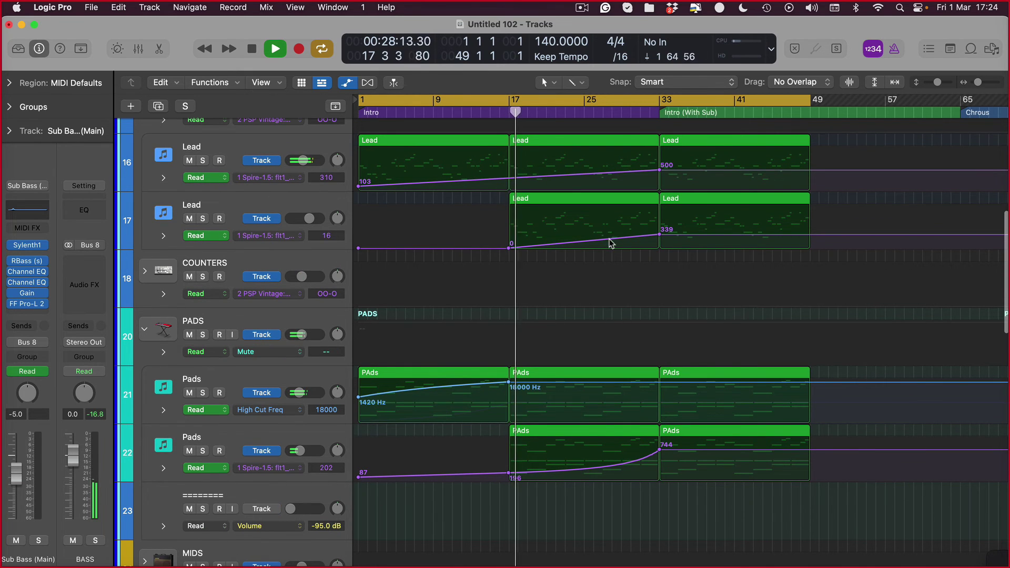
# Step: Bend the second Lead's filter cutoff ramp from bar 17 to 33 into a slow-rising curve, and expand the first Pads' additional automation lane
pyautogui.moveTo(608, 240); pyautogui.dragTo(608, 274)
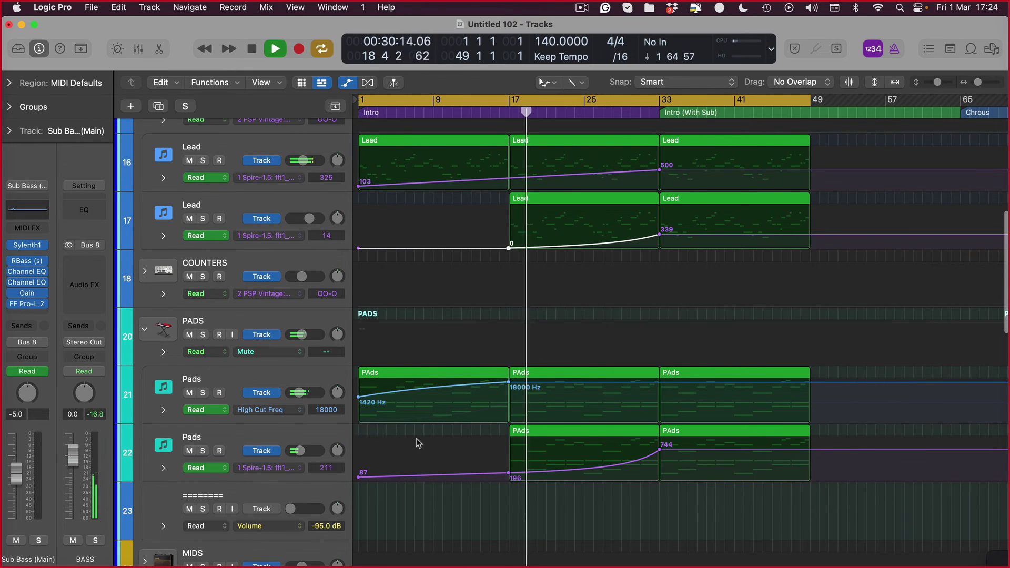
pyautogui.click(163, 410)
pyautogui.press('t')
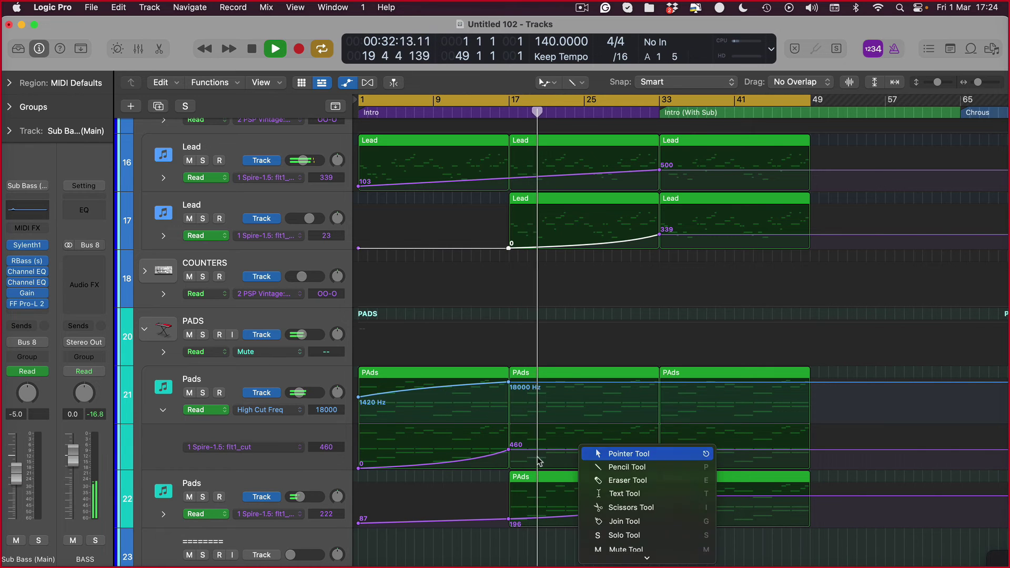
pyautogui.press('t')
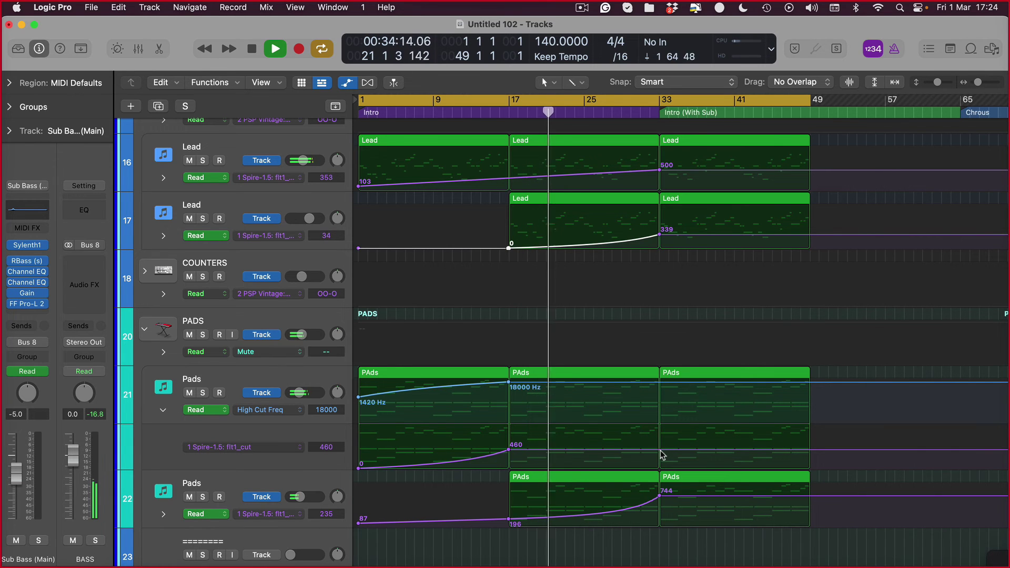
# Step: Hide the automation and zoom out so the Lead, Pads and Bass tracks are shown together
pyautogui.scroll(3, 663, 457)
pyautogui.press('a')
pyautogui.press('Up')
pyautogui.press('super+Up')
pyautogui.press('super+Up')
pyautogui.press('super+Up')
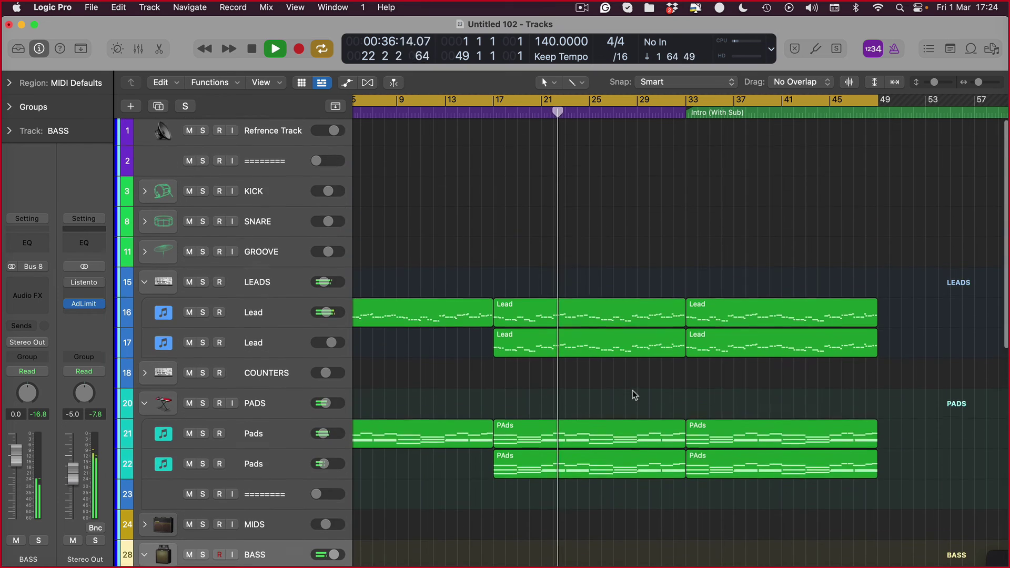
pyautogui.scroll(-4, 633, 395)
pyautogui.press('super+Left')
pyautogui.press('super+Left')
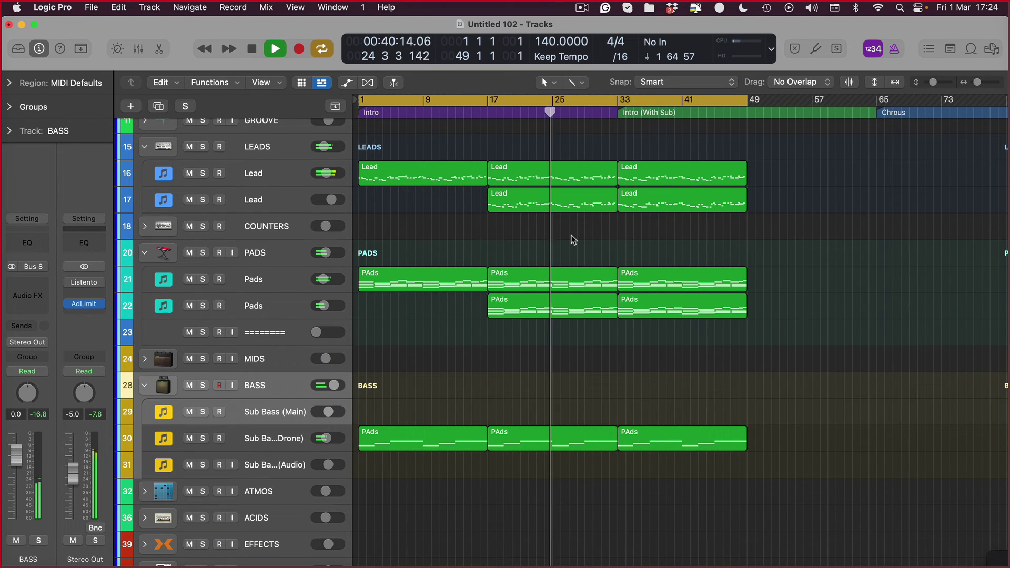
# Step: Solo the first Lead and the second Lead in turn to compare them during playback, leaving the second Lead selected
pyautogui.scroll(2, 368, 253)
pyautogui.click(202, 221)
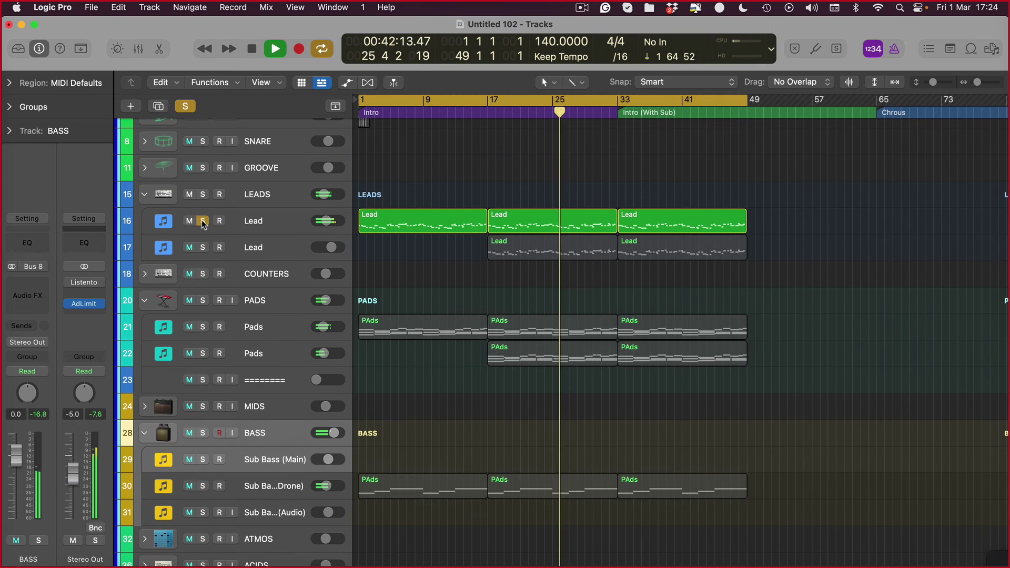
pyautogui.click(202, 220)
pyautogui.click(203, 248)
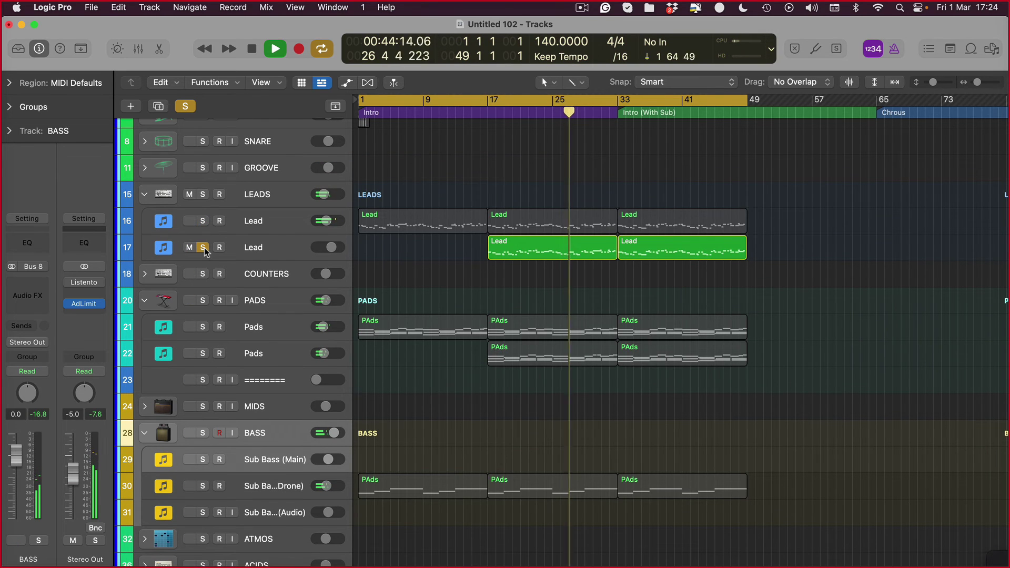
pyautogui.click(203, 248)
pyautogui.click(279, 247)
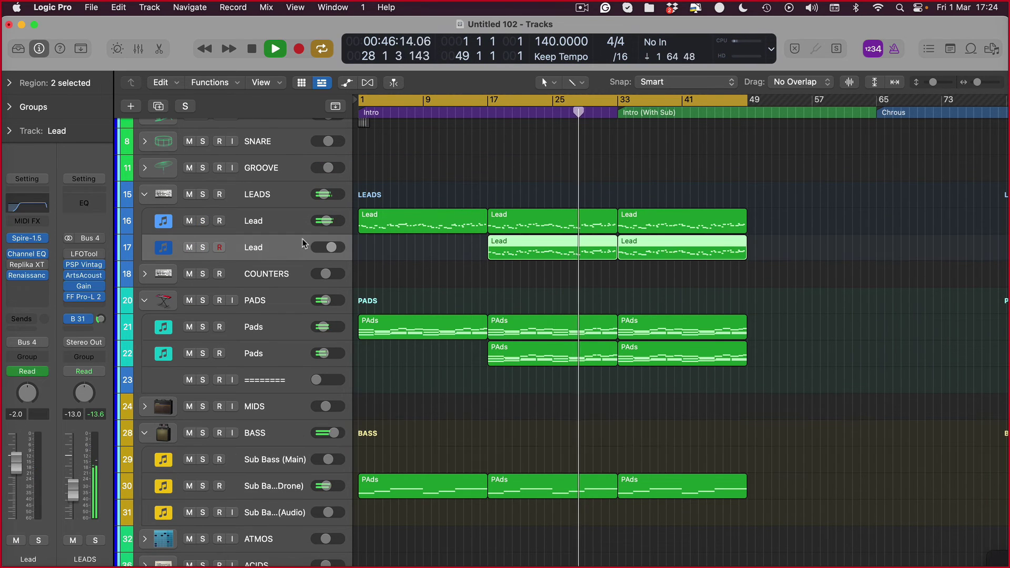
# Step: Show the automation again and solo the second Lead, auditioning its cutoff ramp from bar 28 up to bar 33
pyautogui.press('a')
pyautogui.press('s')
pyautogui.press('s')
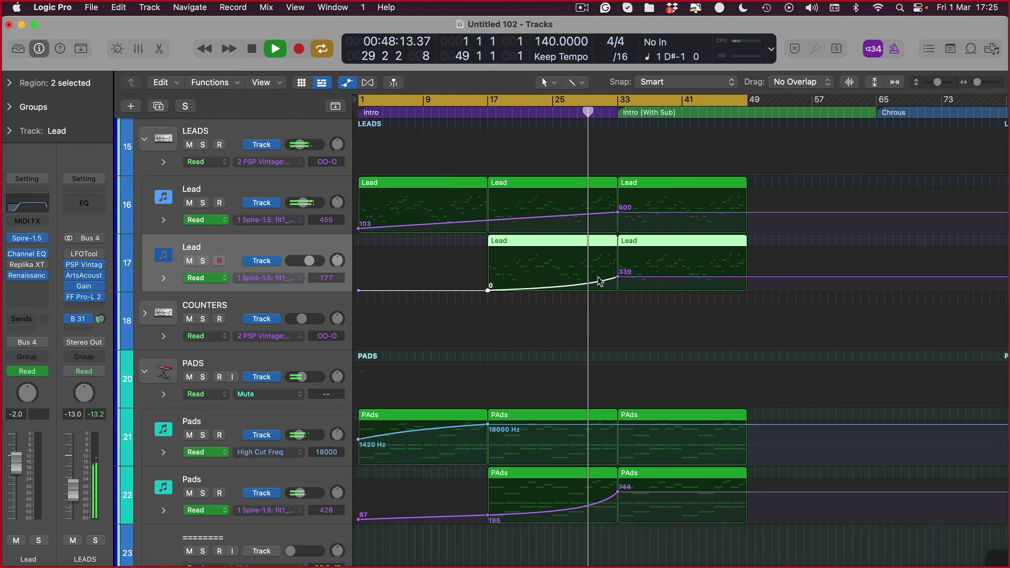
pyautogui.press('s')
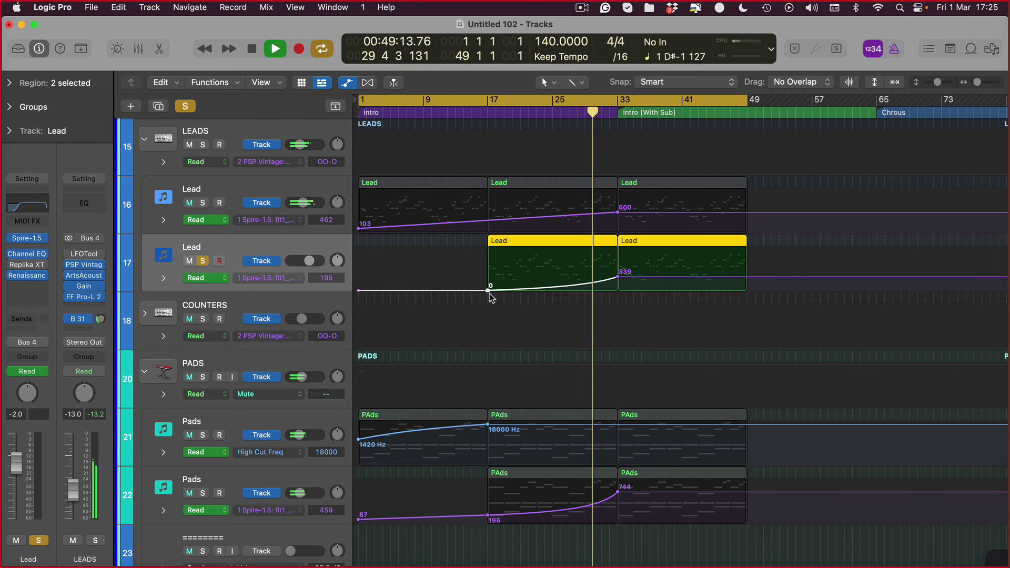
pyautogui.click(576, 102)
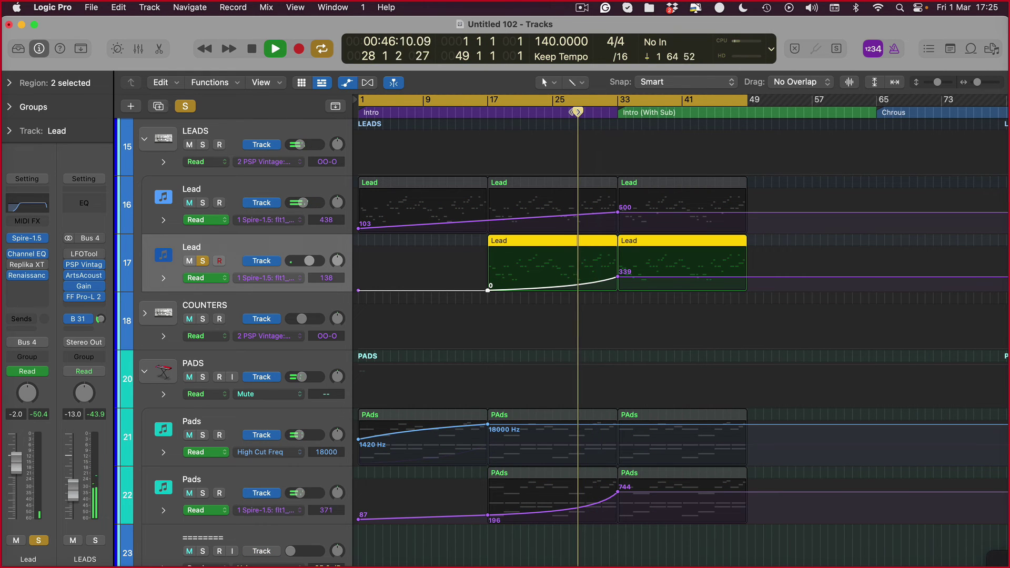
pyautogui.click(609, 102)
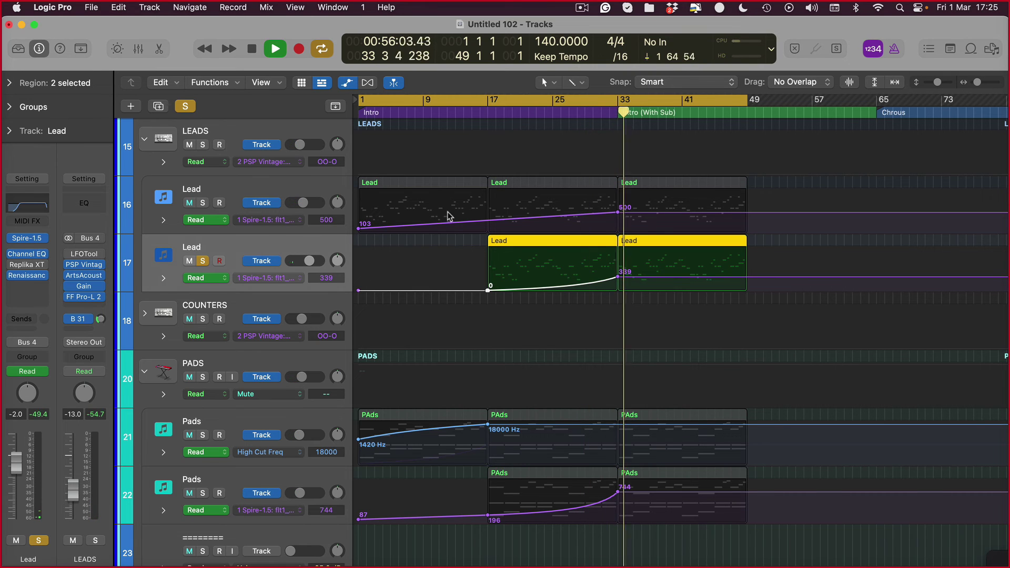
pyautogui.press('space')
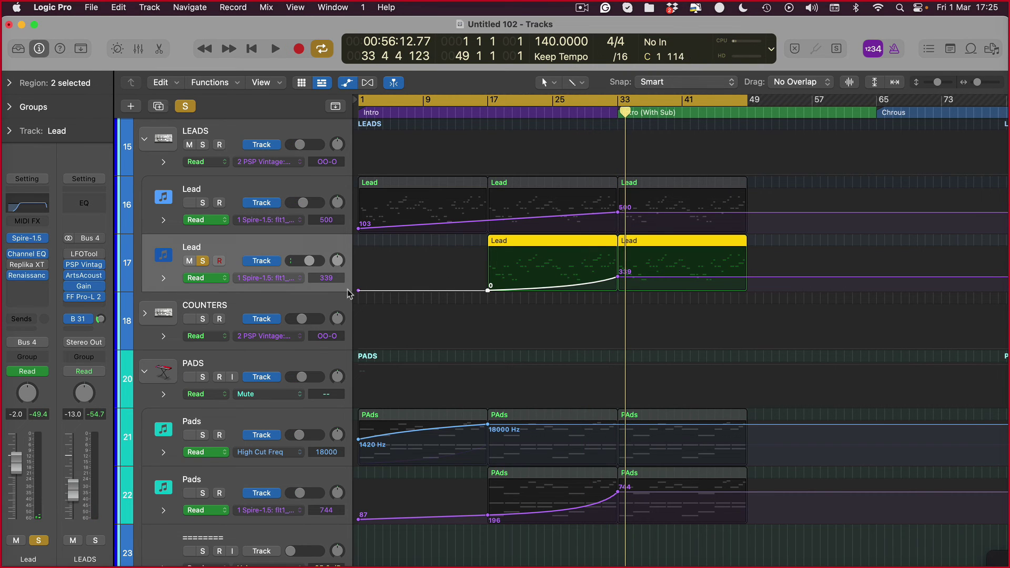
# Step: Raise the second Lead's cutoff automation point at bar 33 to 1000 and audition it from bar 33
pyautogui.click(164, 279)
pyautogui.moveTo(615, 260); pyautogui.dragTo(617, 234)
pyautogui.press('space')
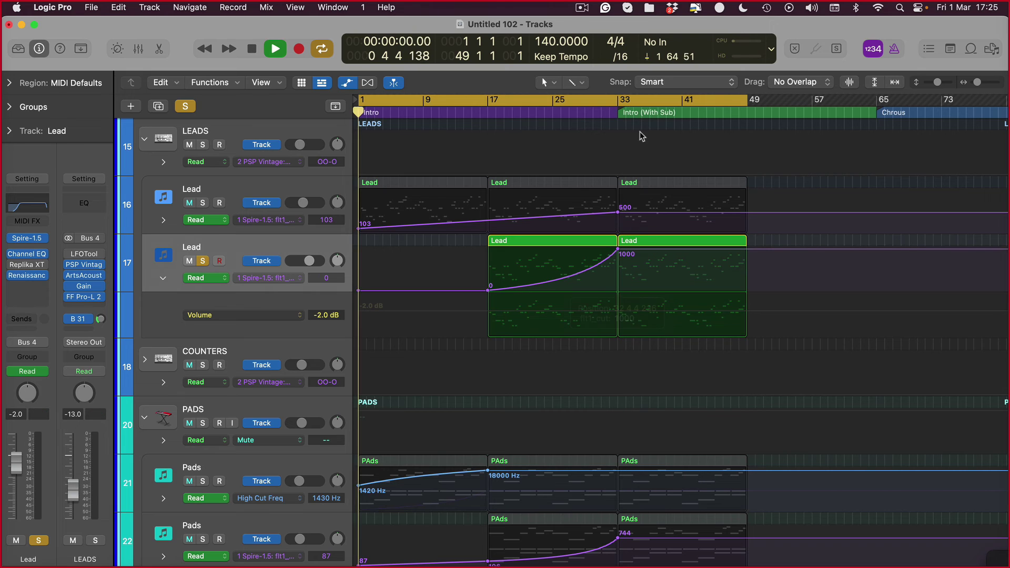
pyautogui.click(617, 101)
pyautogui.click(617, 101)
pyautogui.click(620, 102)
pyautogui.click(620, 110)
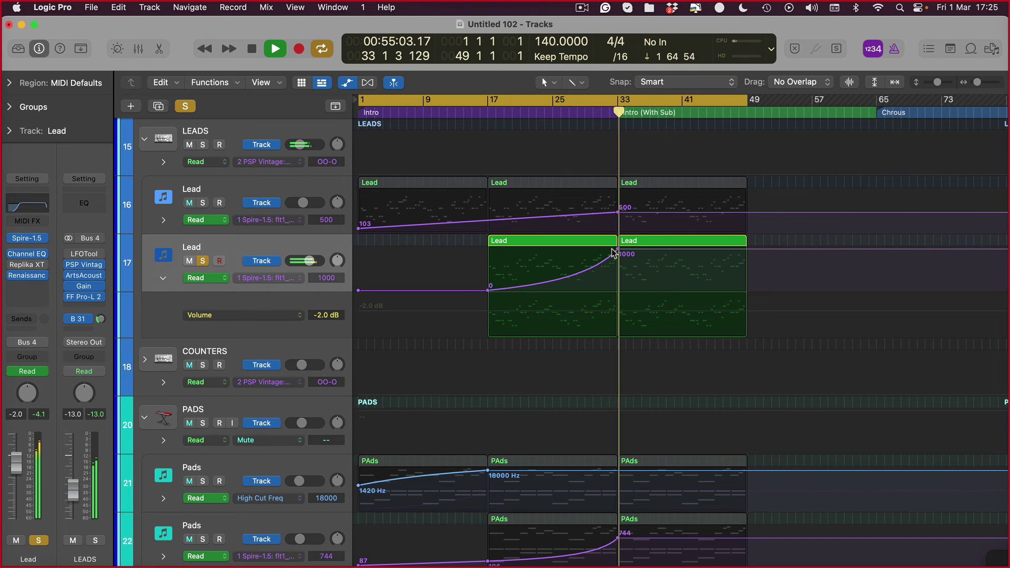
pyautogui.press('space')
# Step: Set the cycle range to bars 17 to 42 and raise the second Lead's cutoff automation point at bar 17 to 506
pyautogui.moveTo(483, 101); pyautogui.dragTo(586, 112)
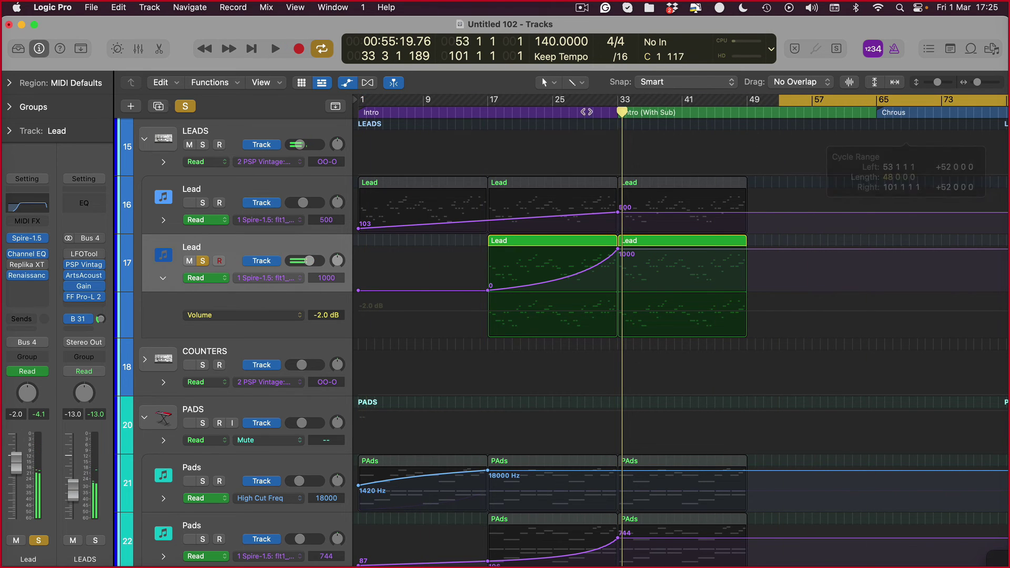
pyautogui.moveTo(483, 99); pyautogui.dragTo(684, 101)
pyautogui.press('space')
pyautogui.moveTo(488, 290); pyautogui.dragTo(487, 270)
pyautogui.press('space')
pyautogui.press('space')
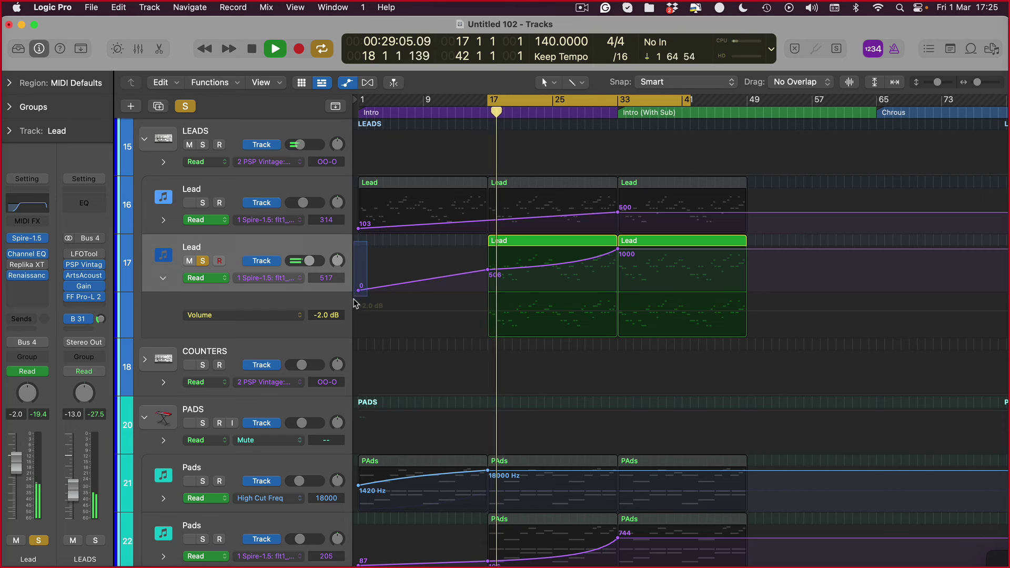
# Step: Turn off the solo and raise the second Lead's cutoff automation point at bar 17 to 588 against the full mix
pyautogui.press('super+BackSpace')
pyautogui.press('Escape')
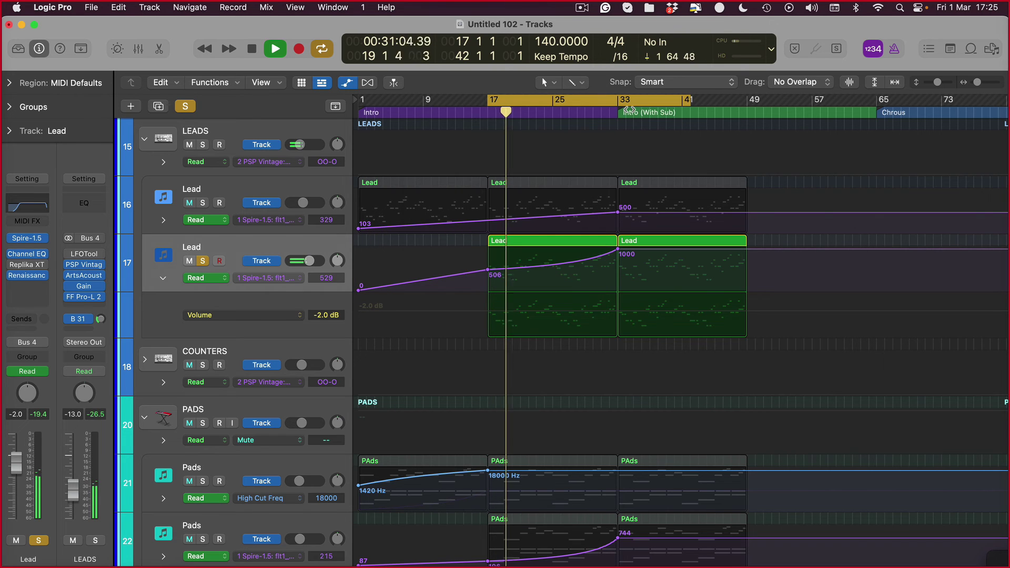
pyautogui.click(187, 105)
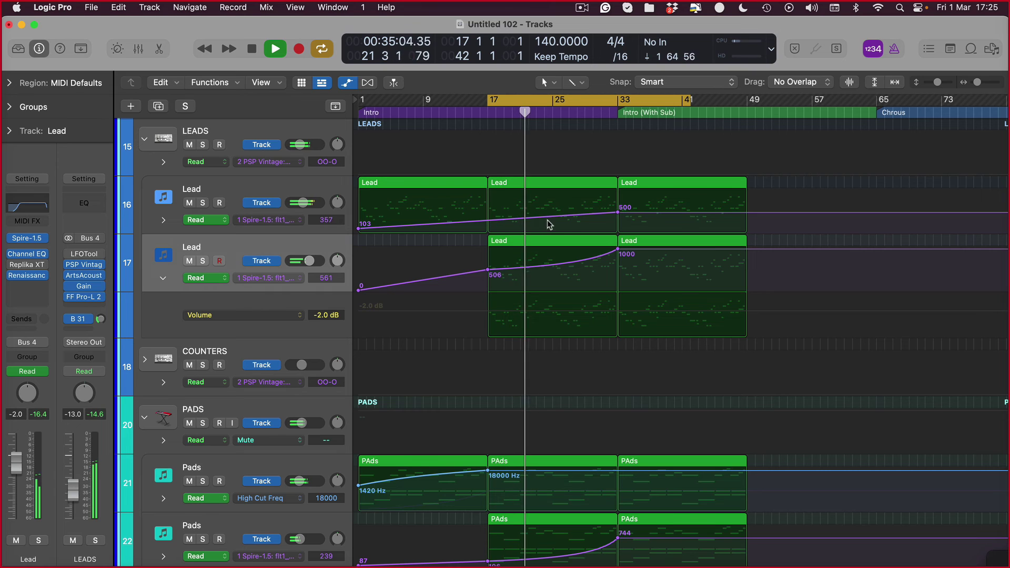
pyautogui.moveTo(487, 270); pyautogui.dragTo(488, 267)
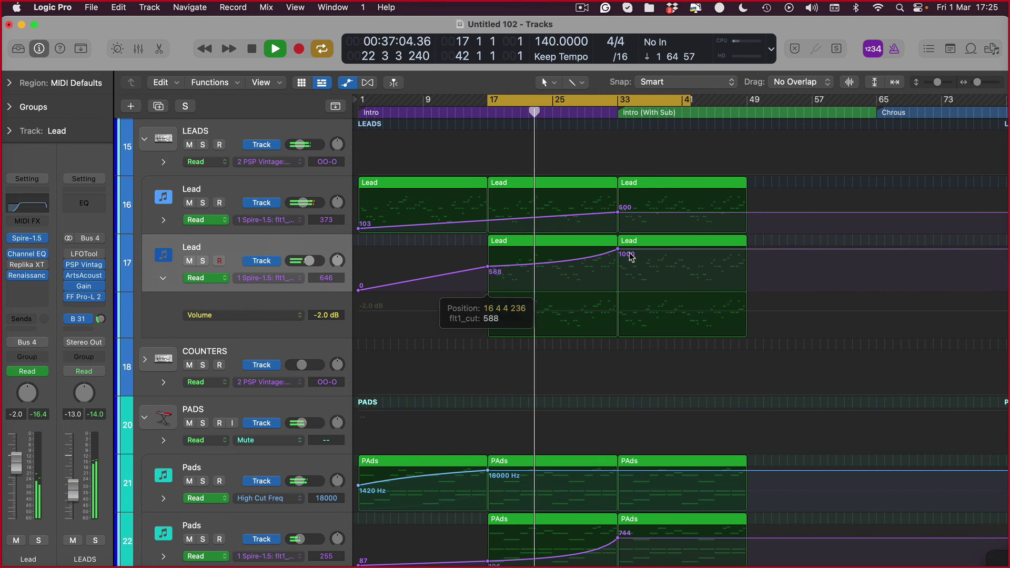
# Step: Loop bars 33 to 49 and fine-tune the second Lead's volume, settling on -2.0 dB
pyautogui.moveTo(619, 112); pyautogui.dragTo(747, 112)
pyautogui.moveTo(14, 467); pyautogui.dragTo(14, 468)
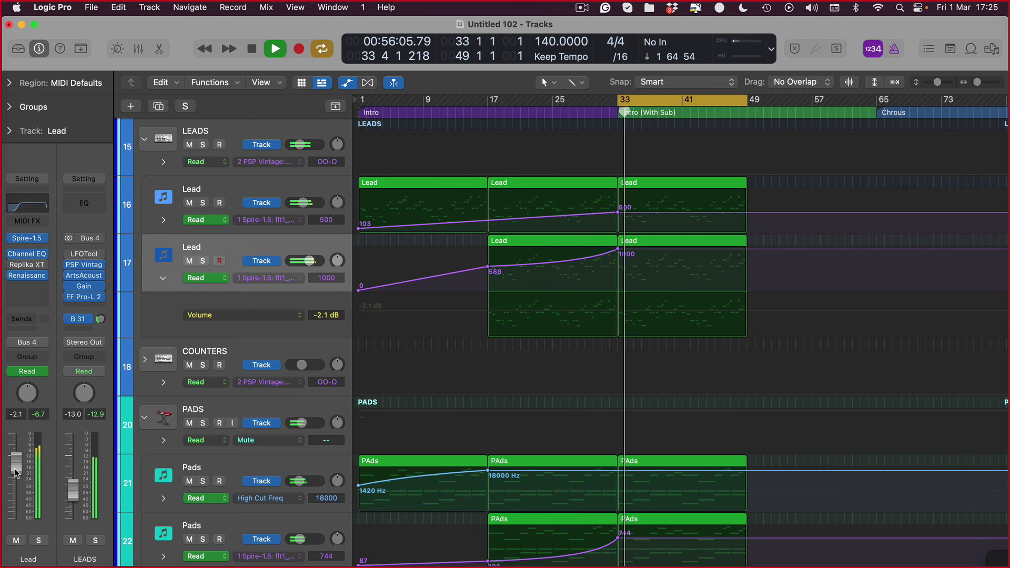
pyautogui.scroll(-1, 480, 385)
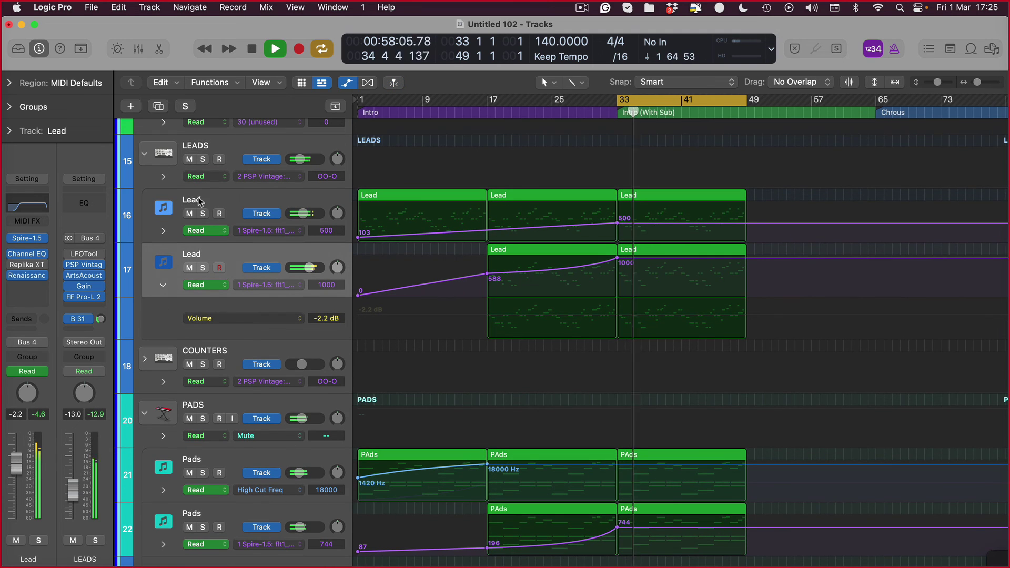
pyautogui.click(221, 154)
pyautogui.click(247, 245)
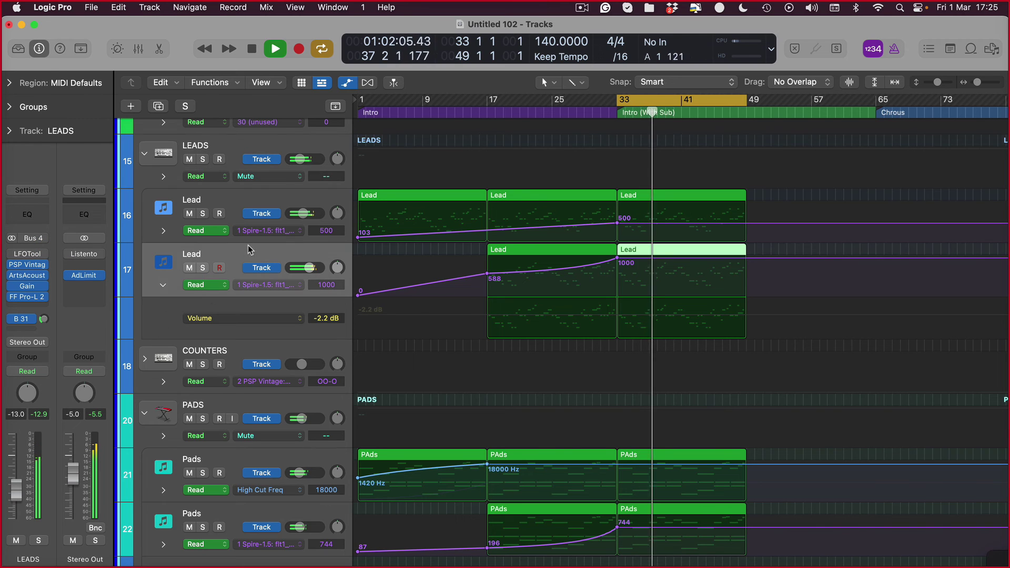
pyautogui.press('s')
pyautogui.press('s')
pyautogui.moveTo(12, 467); pyautogui.dragTo(12, 467)
pyautogui.scroll(-3, 411, 368)
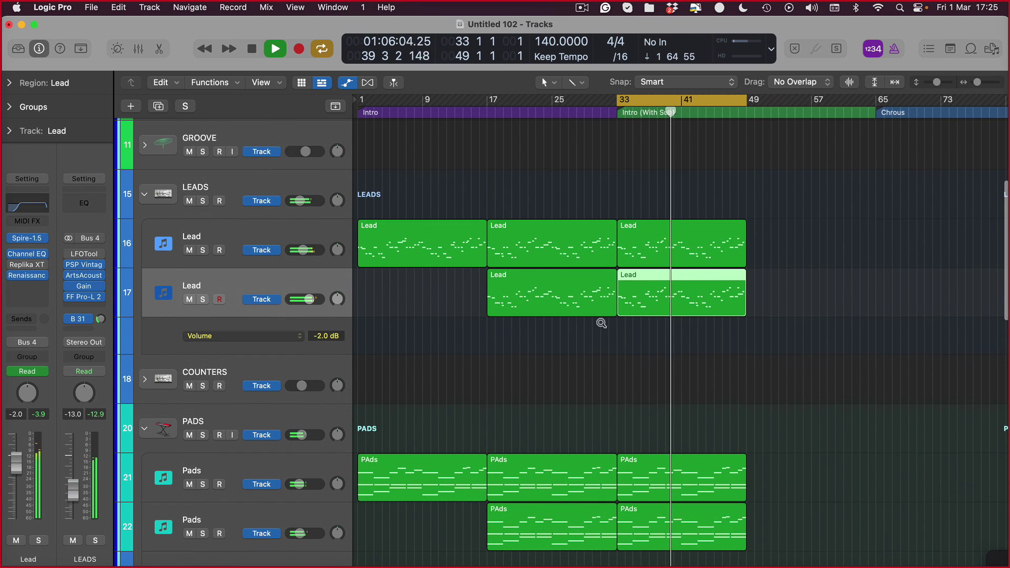
# Step: Compare the mix with the PADS stack muted and unmuted, and try its volume at -11.0 dB before restoring -10.0 dB
pyautogui.scroll(-2, 602, 322)
pyautogui.click(227, 201)
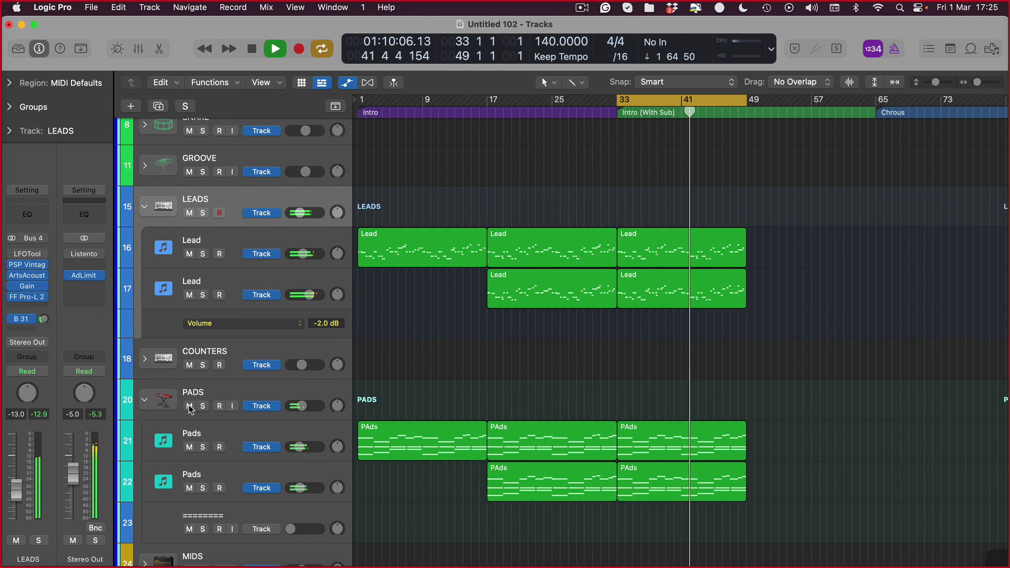
pyautogui.click(179, 412)
pyautogui.click(16, 541)
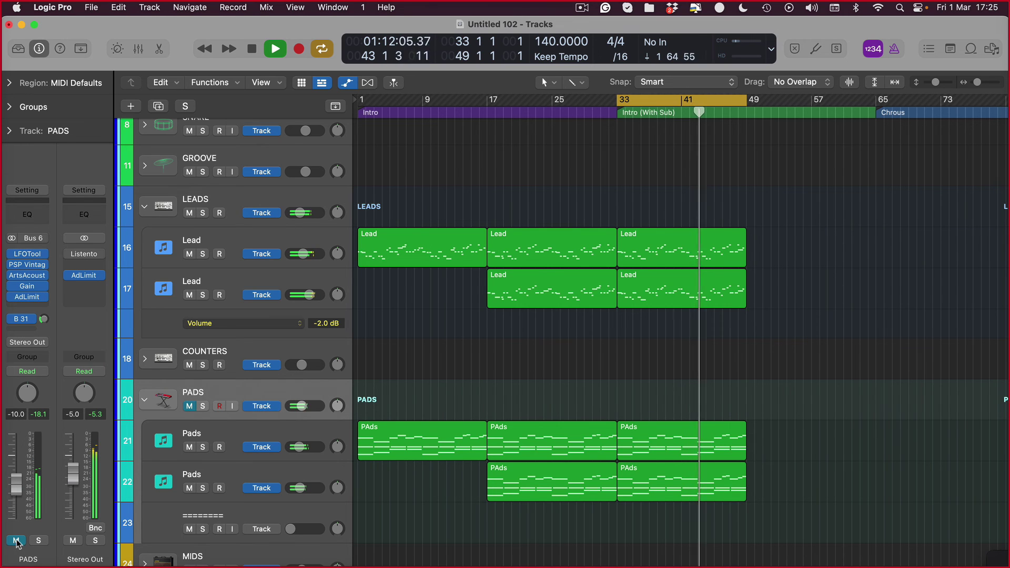
pyautogui.click(16, 540)
pyautogui.moveTo(16, 484); pyautogui.dragTo(16, 487)
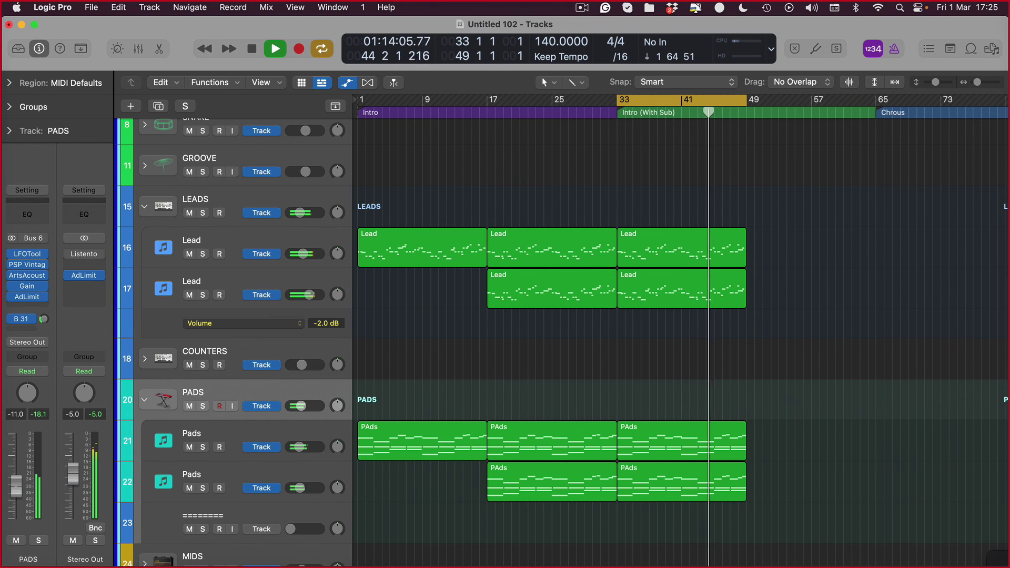
pyautogui.press('super+Up')
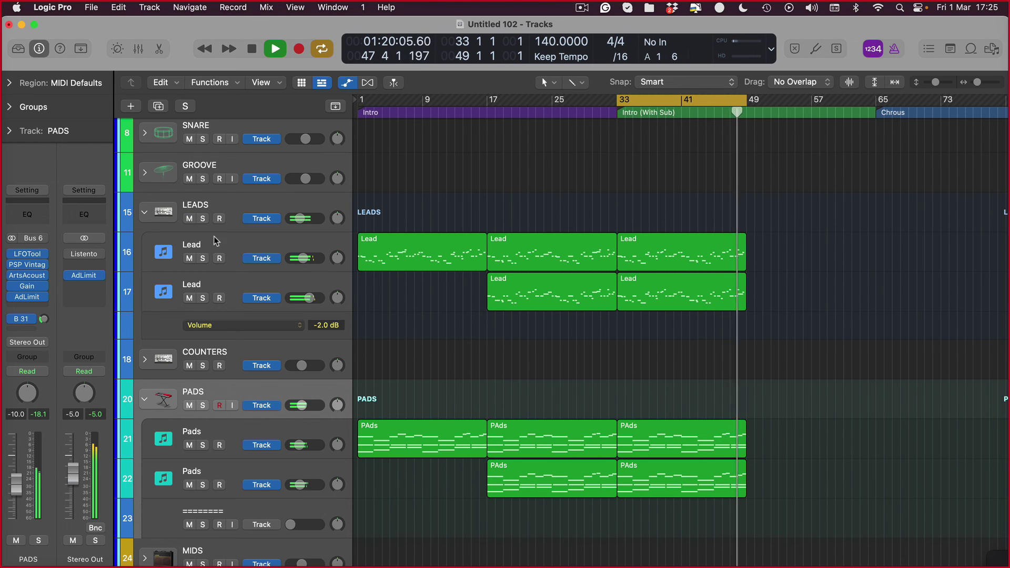
# Step: Set the LEADS stack's volume to -12.0 dB and stop playback
pyautogui.click(219, 218)
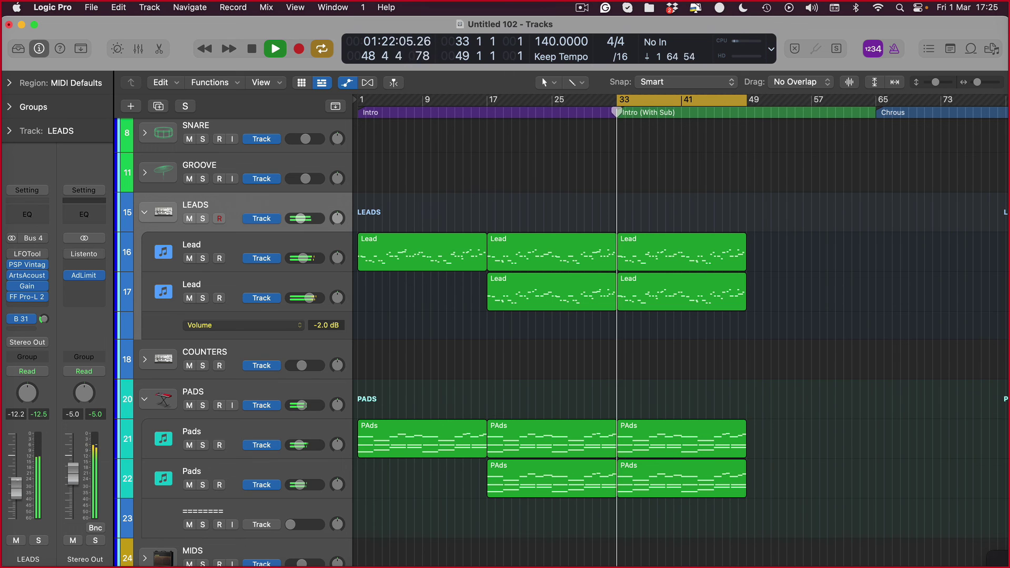
pyautogui.press('space')
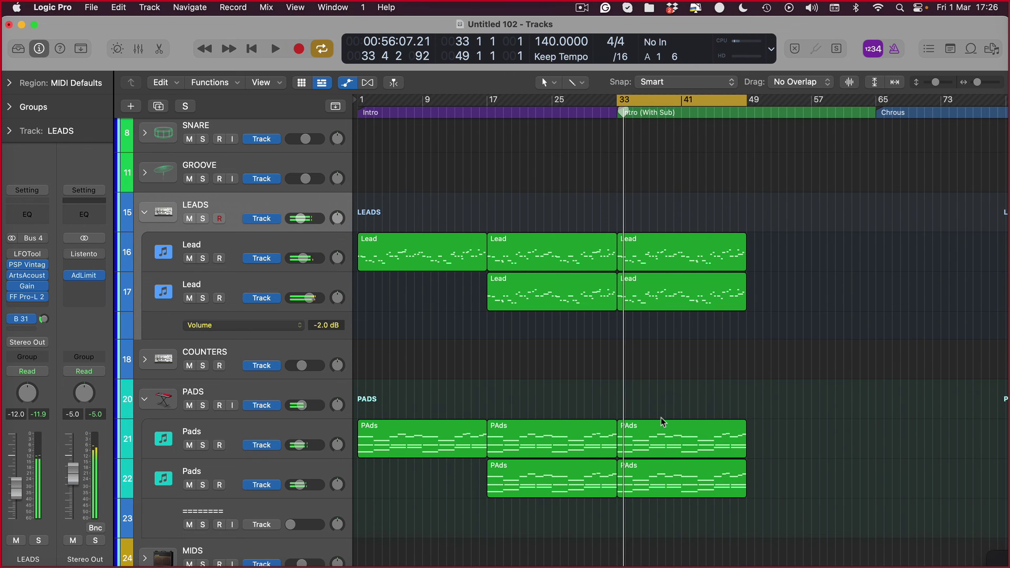
pyautogui.press('super+Up')
# Step: Review the arranged layers from the Leads and Pads down to the three Sub Bass (Drone) regions
pyautogui.click(738, 271)
pyautogui.click(704, 311)
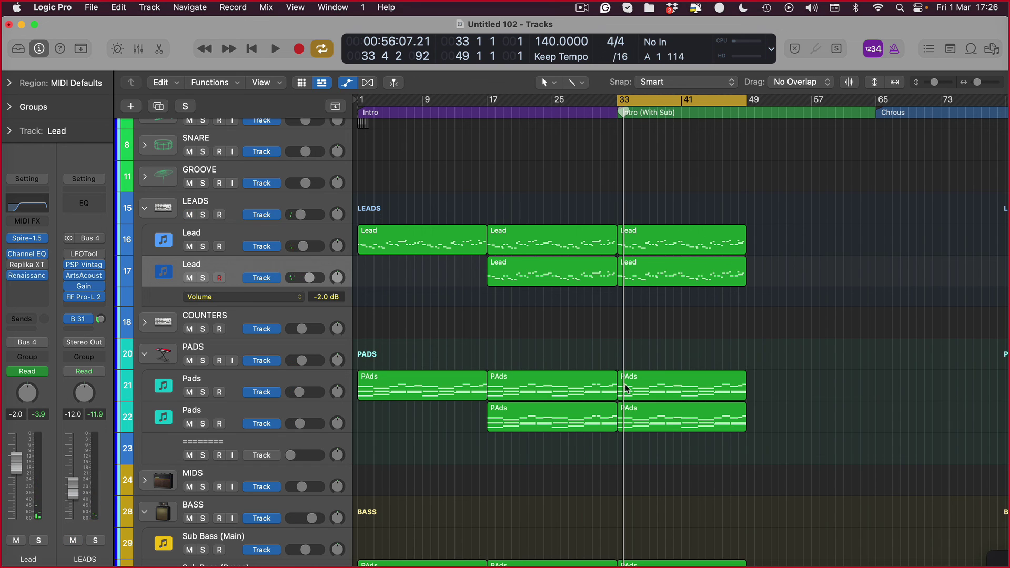
pyautogui.click(229, 356)
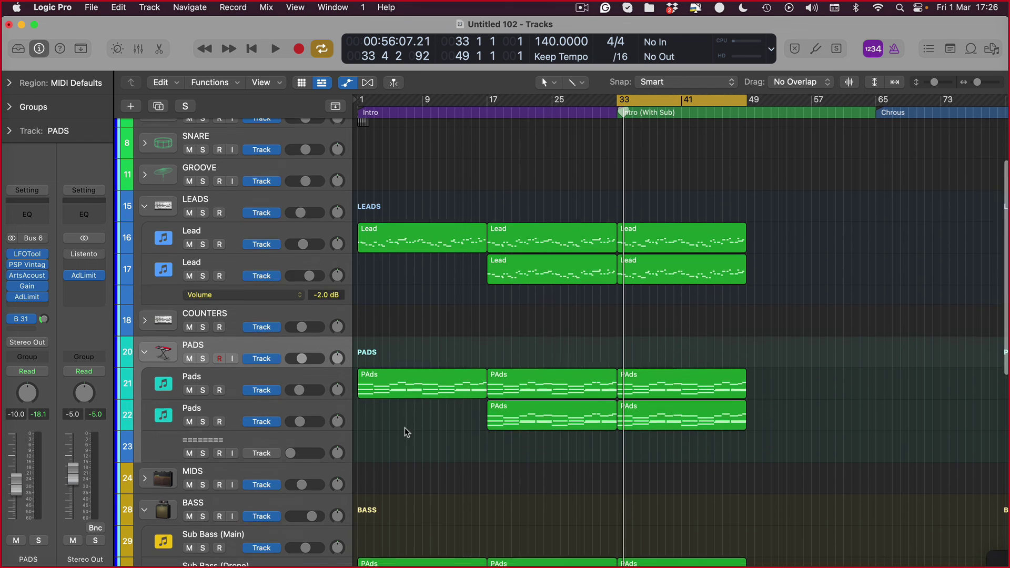
pyautogui.scroll(-5, 409, 427)
pyautogui.moveTo(856, 408); pyautogui.dragTo(396, 513)
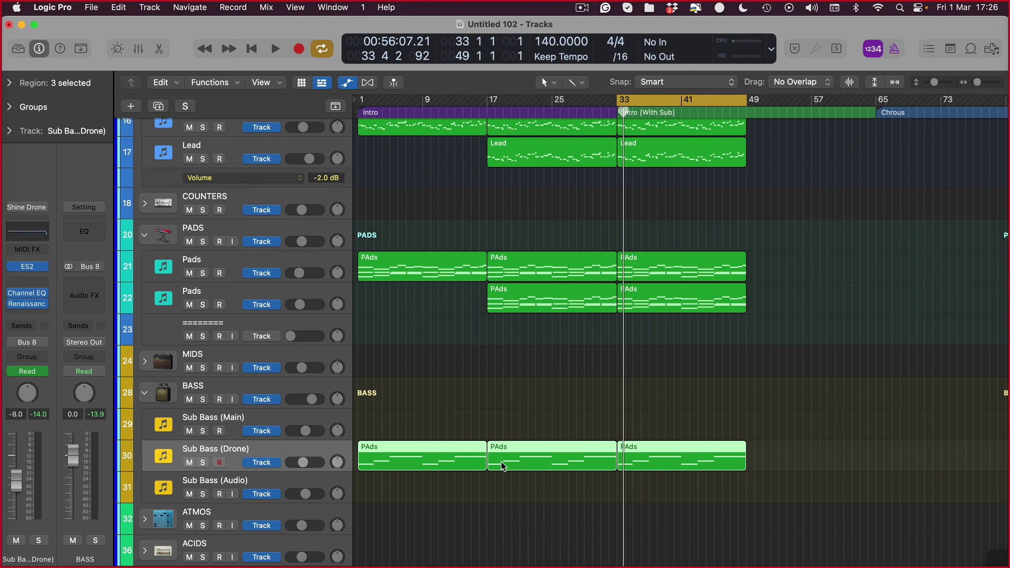
pyautogui.scroll(5, 502, 465)
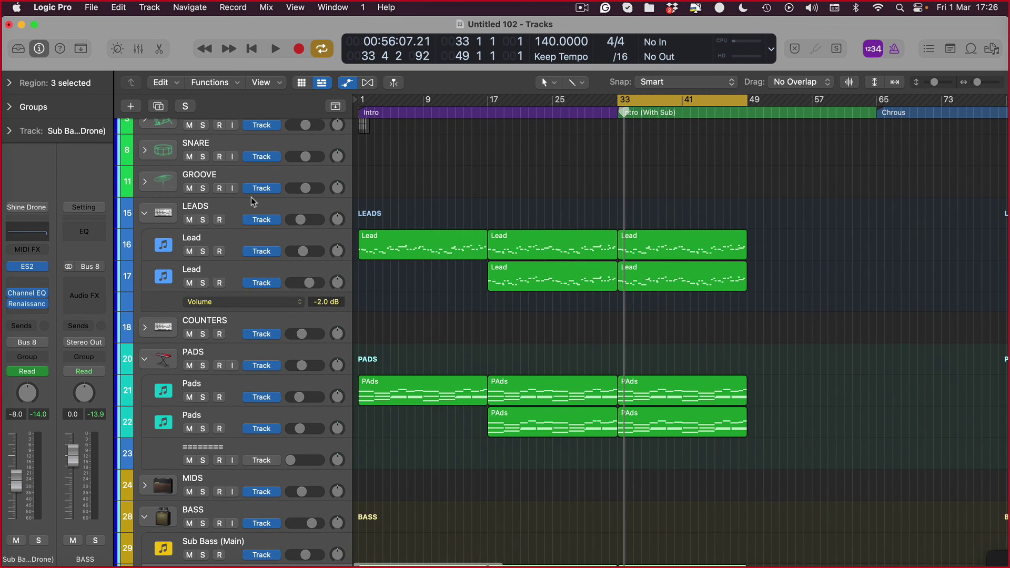
pyautogui.click(252, 210)
pyautogui.keyDown('ctrl'); pyautogui.keyDown('alt'); pyautogui.click(570, 165); pyautogui.keyUp('alt'); pyautogui.keyUp('ctrl')
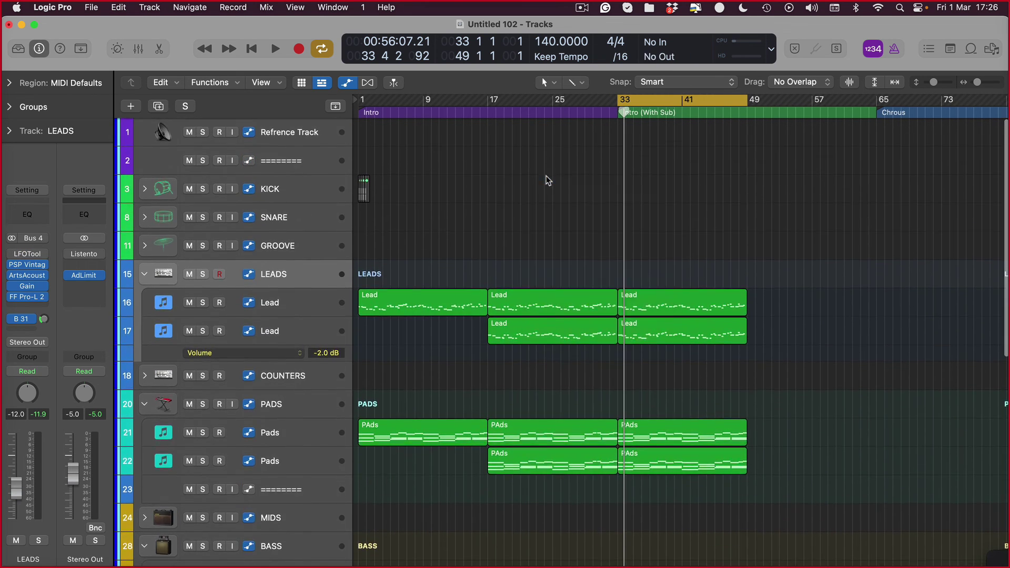
pyautogui.scroll(-5, 537, 198)
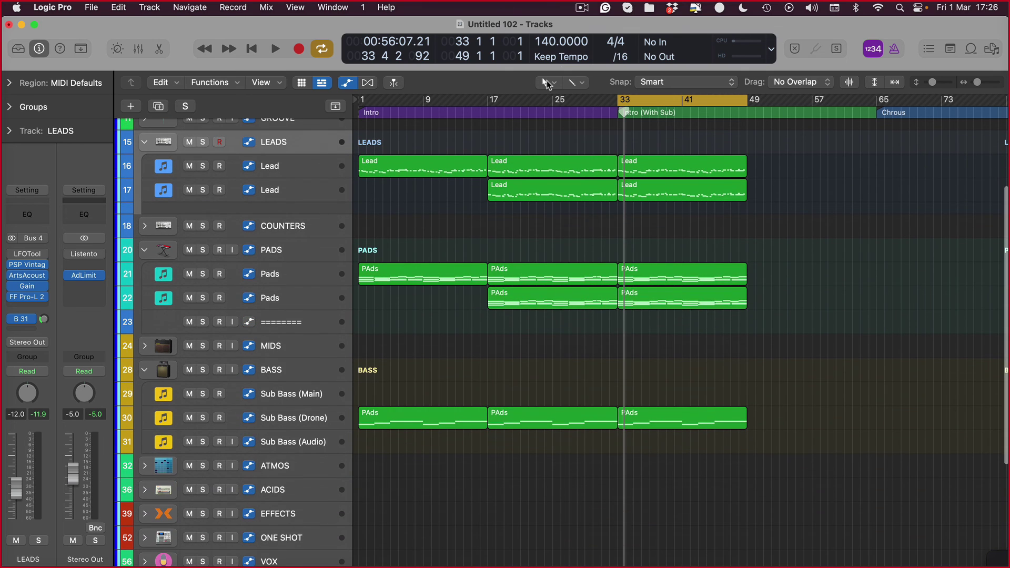
pyautogui.click(580, 8)
pyautogui.click(570, 54)
# Step: Set the cycle range to bars 1 to 49 and return the playhead to the start
pyautogui.moveTo(621, 100); pyautogui.dragTo(361, 100)
pyautogui.press('Return')
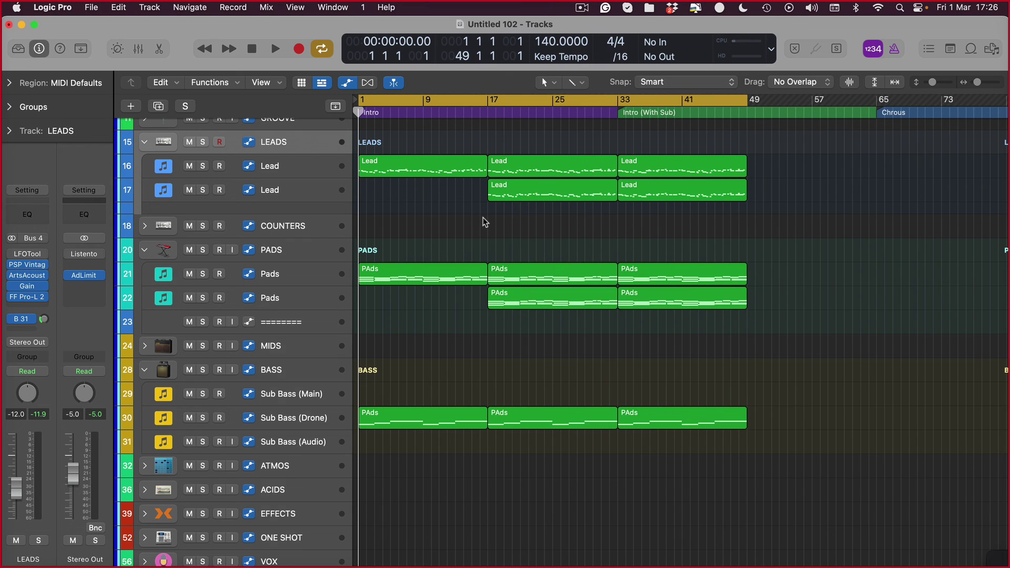
pyautogui.click(582, 7)
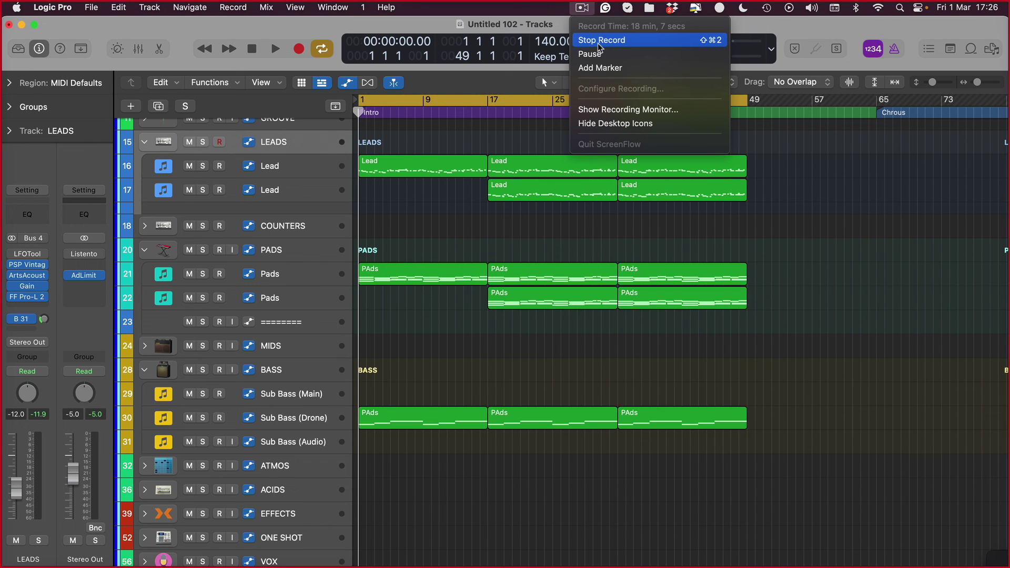
pyautogui.press('Escape')
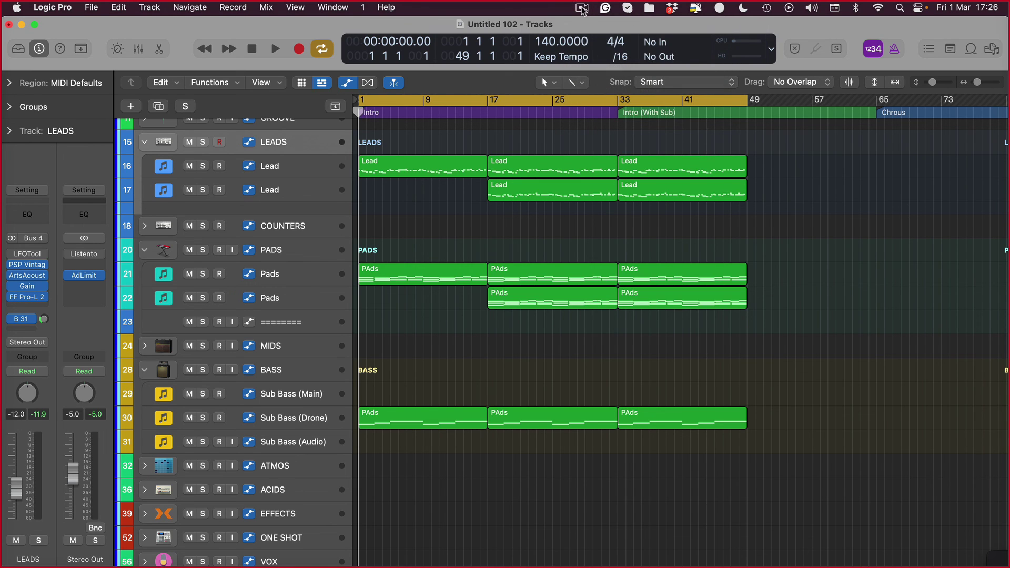